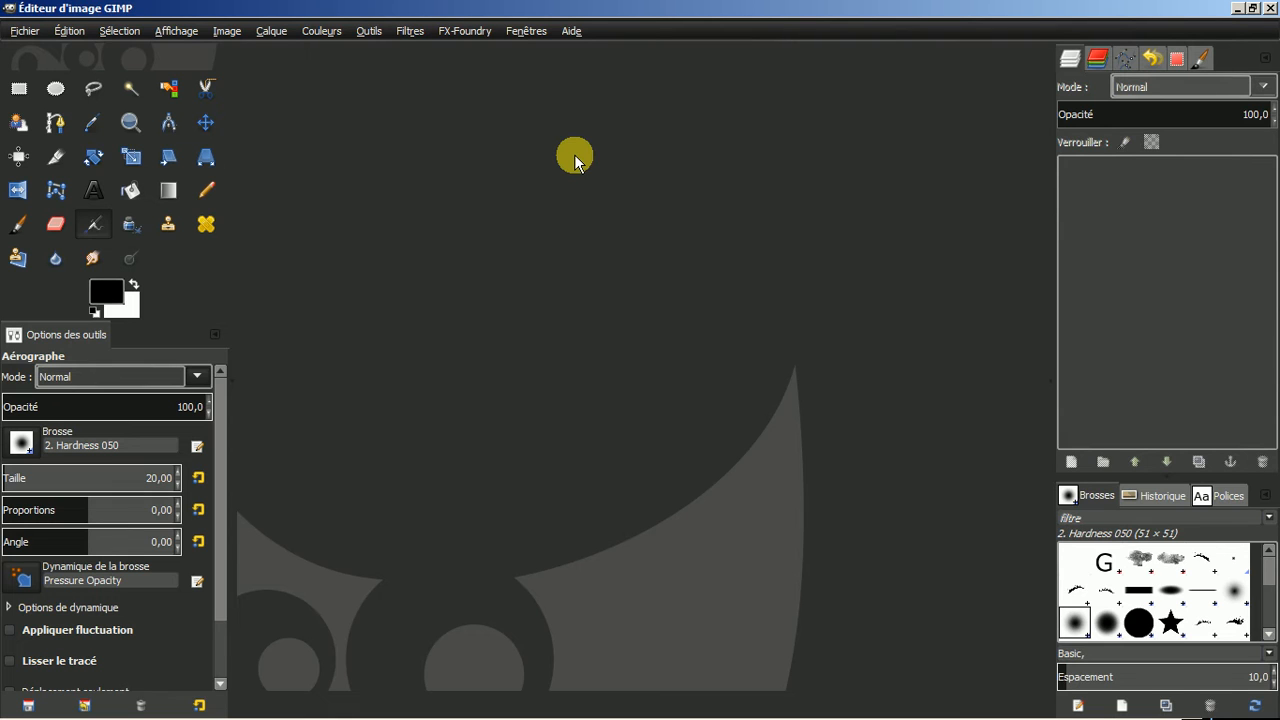
Create a new blank image of 640 x 400 pixels.
click(25, 32)
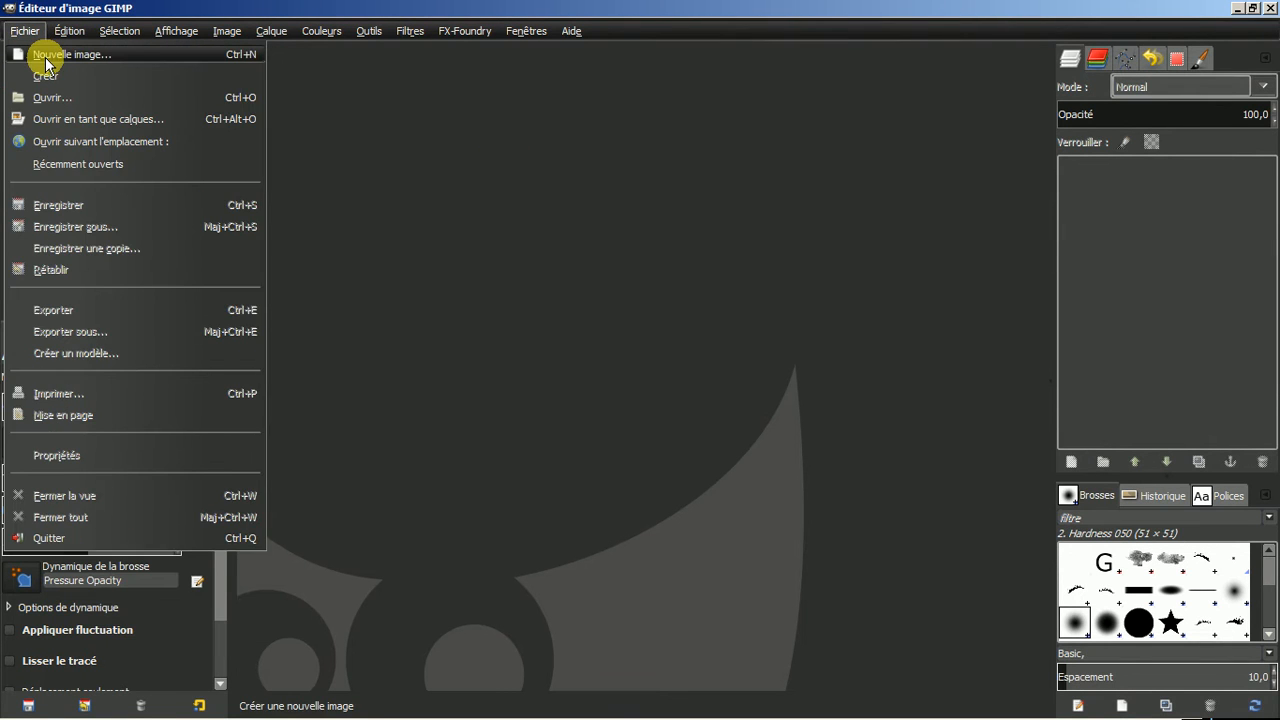
click(46, 56)
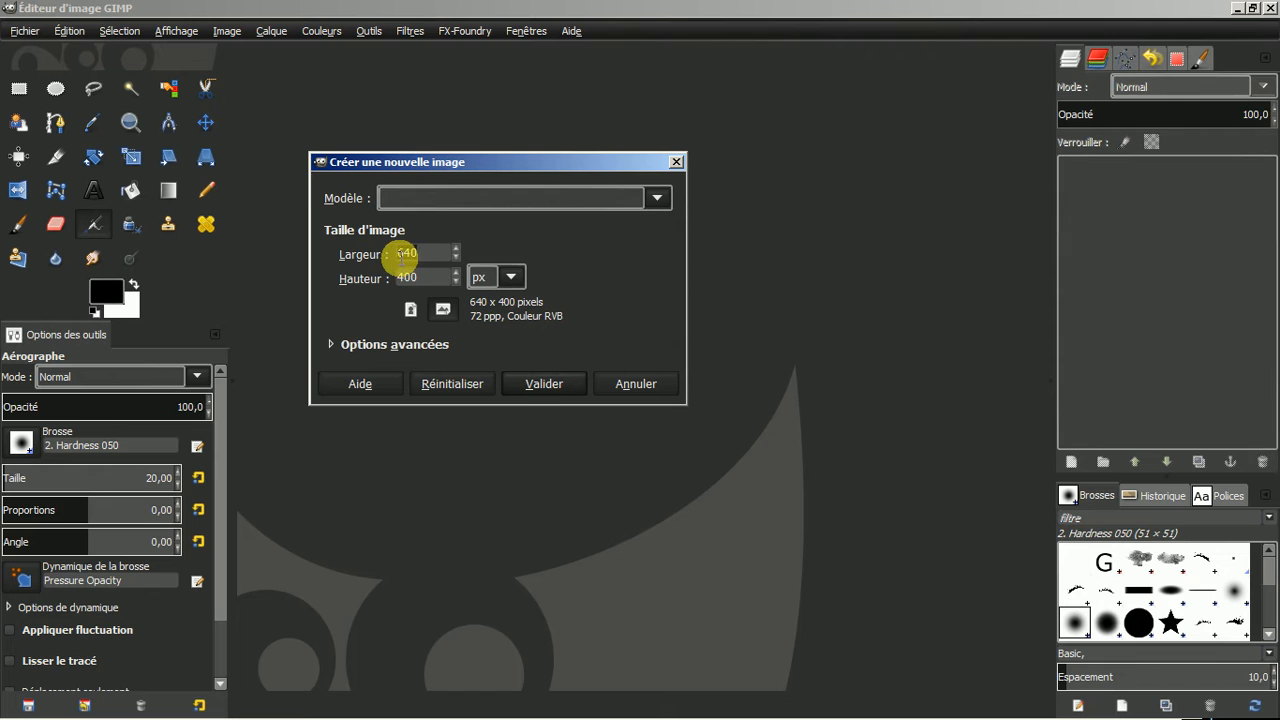
click(541, 386)
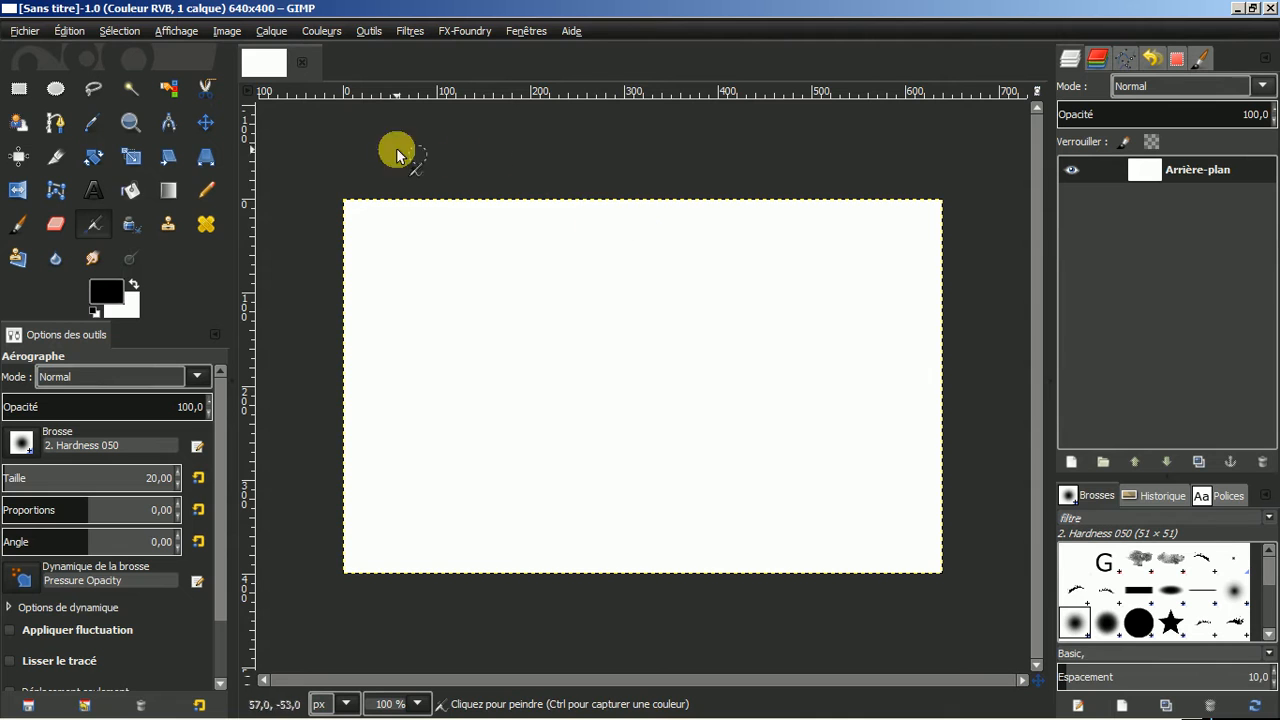
Add a black letter "G" in Sans Bold at 180 px and move it up to mid-height in the canvas's left half.
click(92, 190)
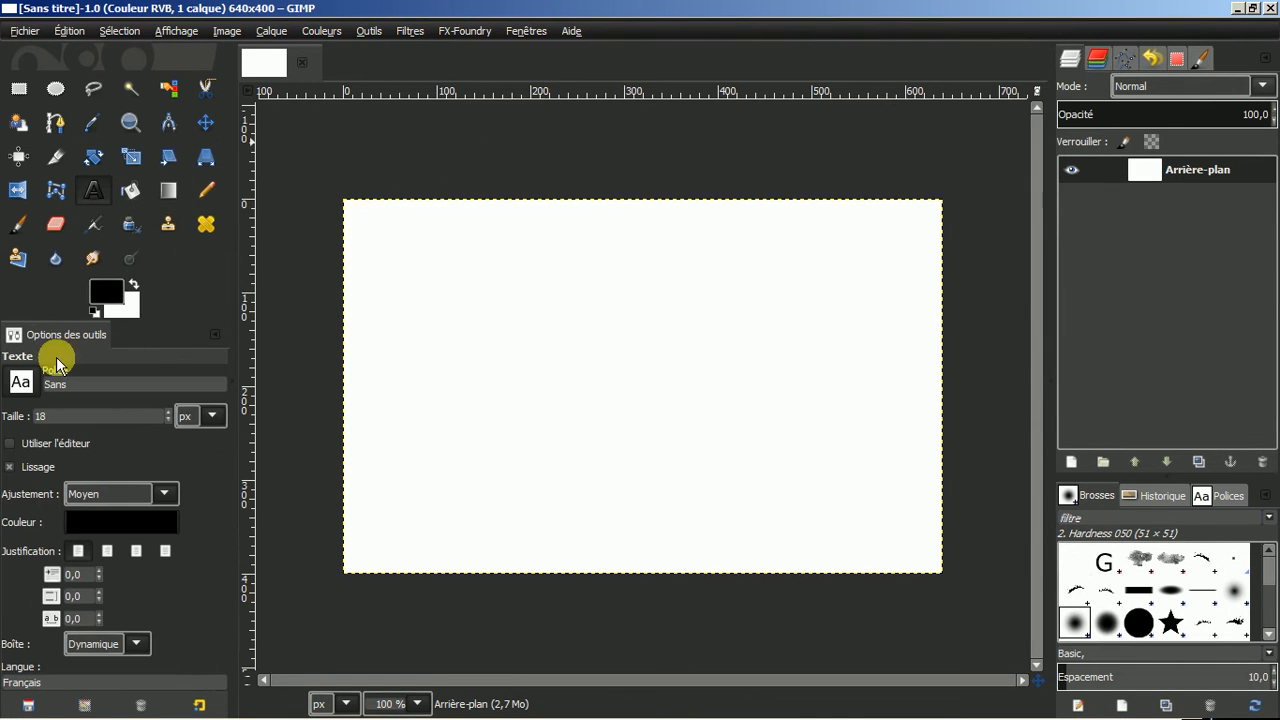
click(19, 383)
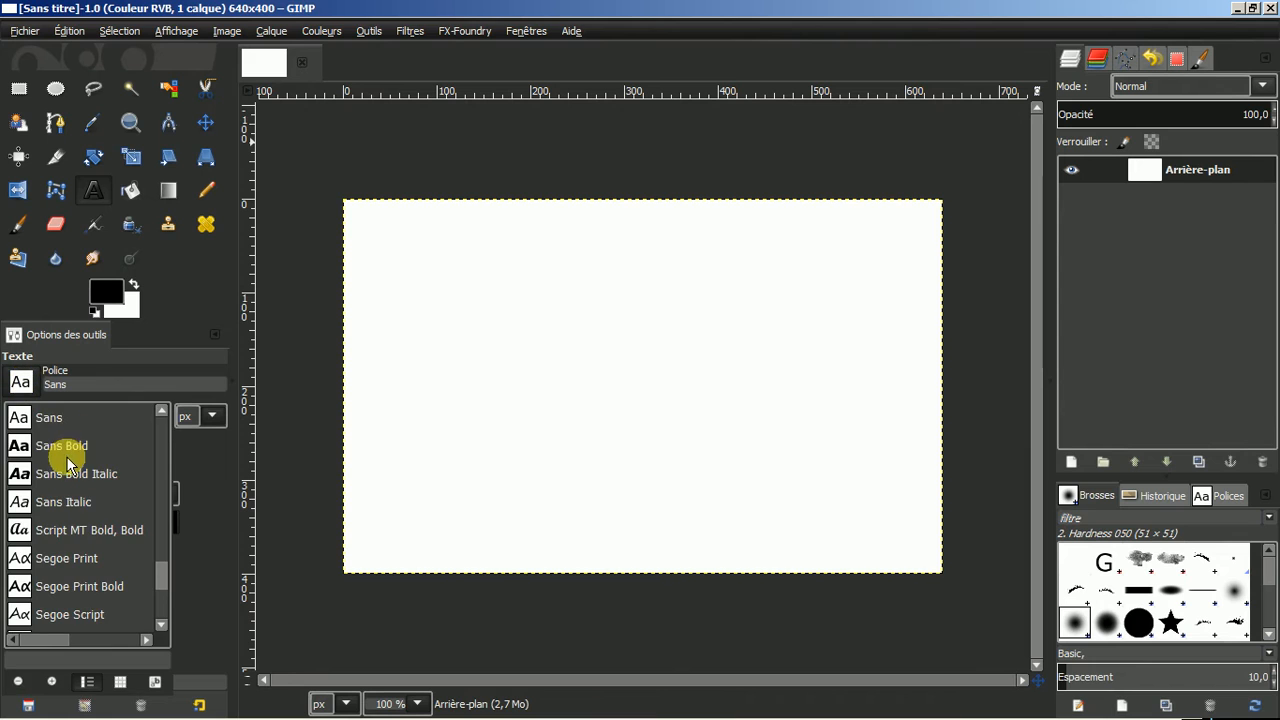
click(63, 446)
double_click(60, 416)
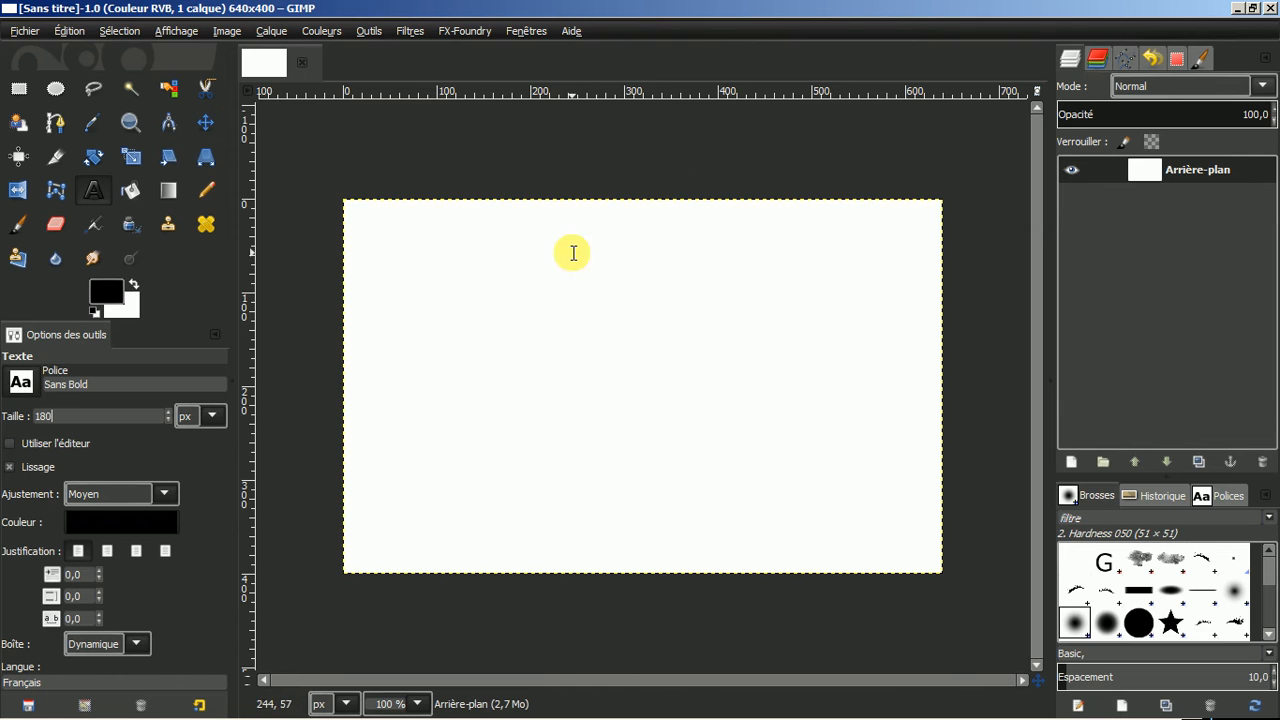
click(426, 347)
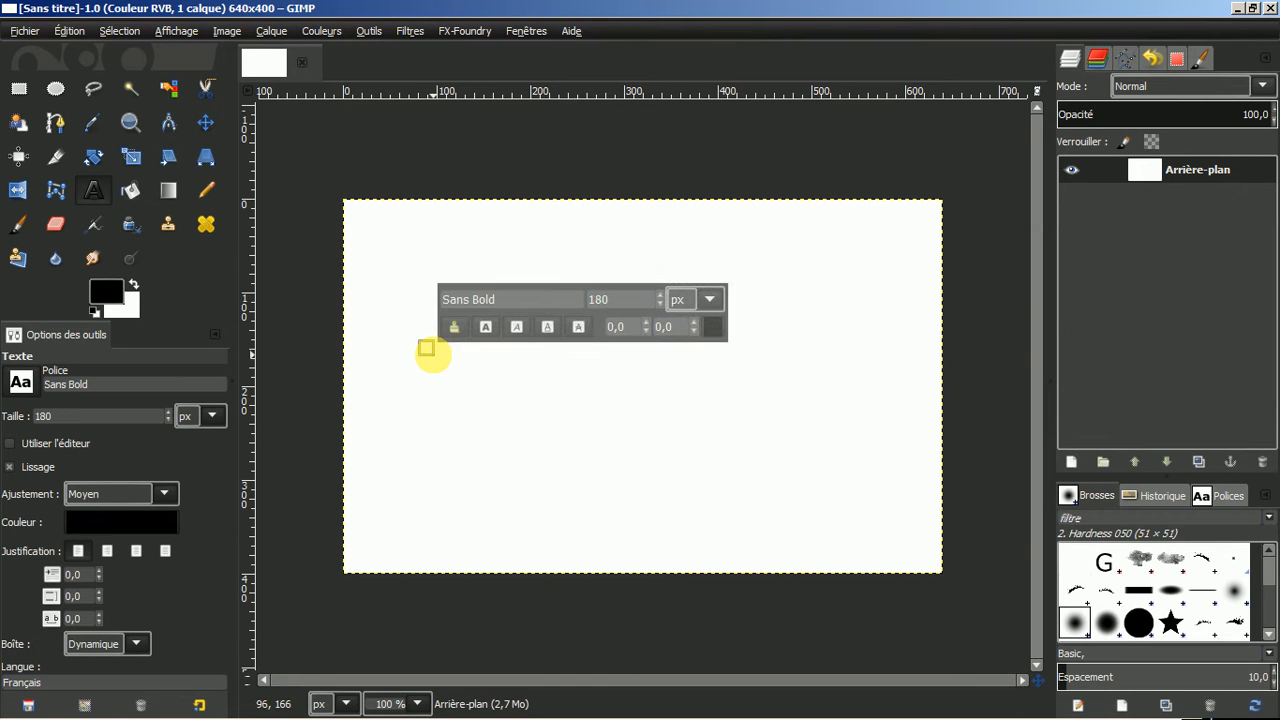
text(G)
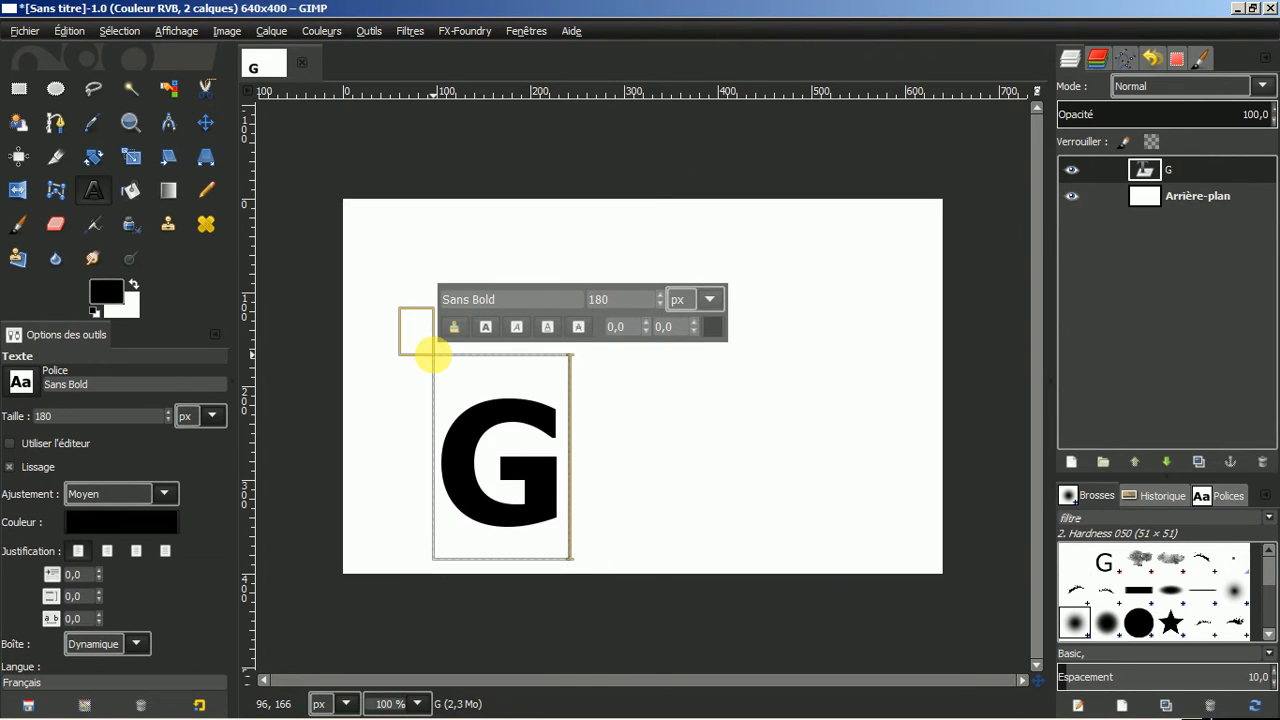
click(206, 122)
drag(470, 434, 471, 346)
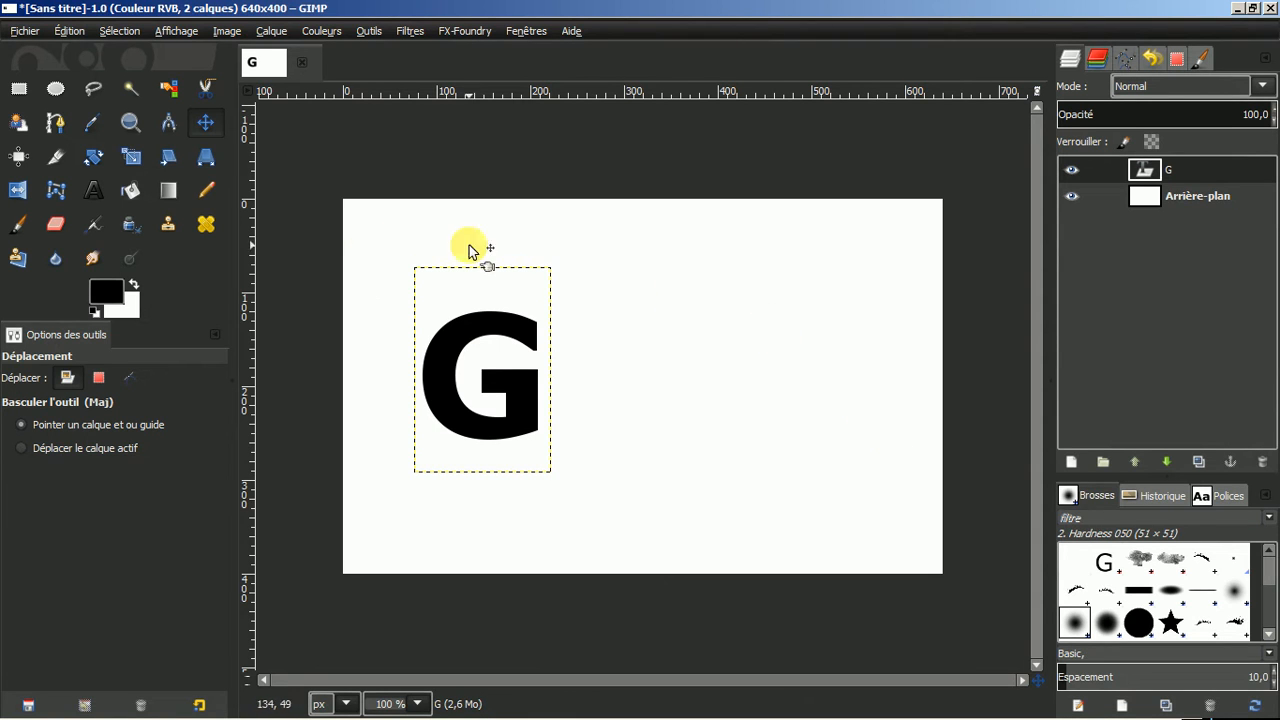
Add a second "G" in red (ff0000) in the canvas's right half and move it up roughly level with the black one.
click(107, 293)
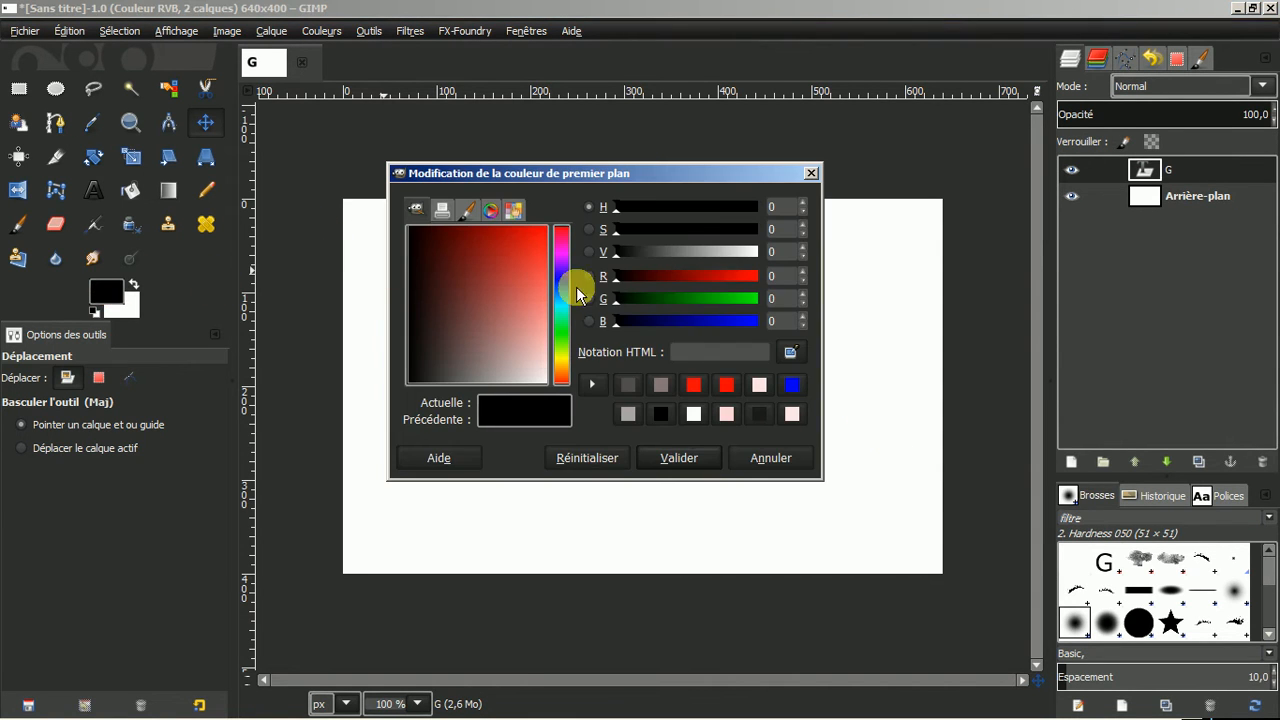
click(725, 386)
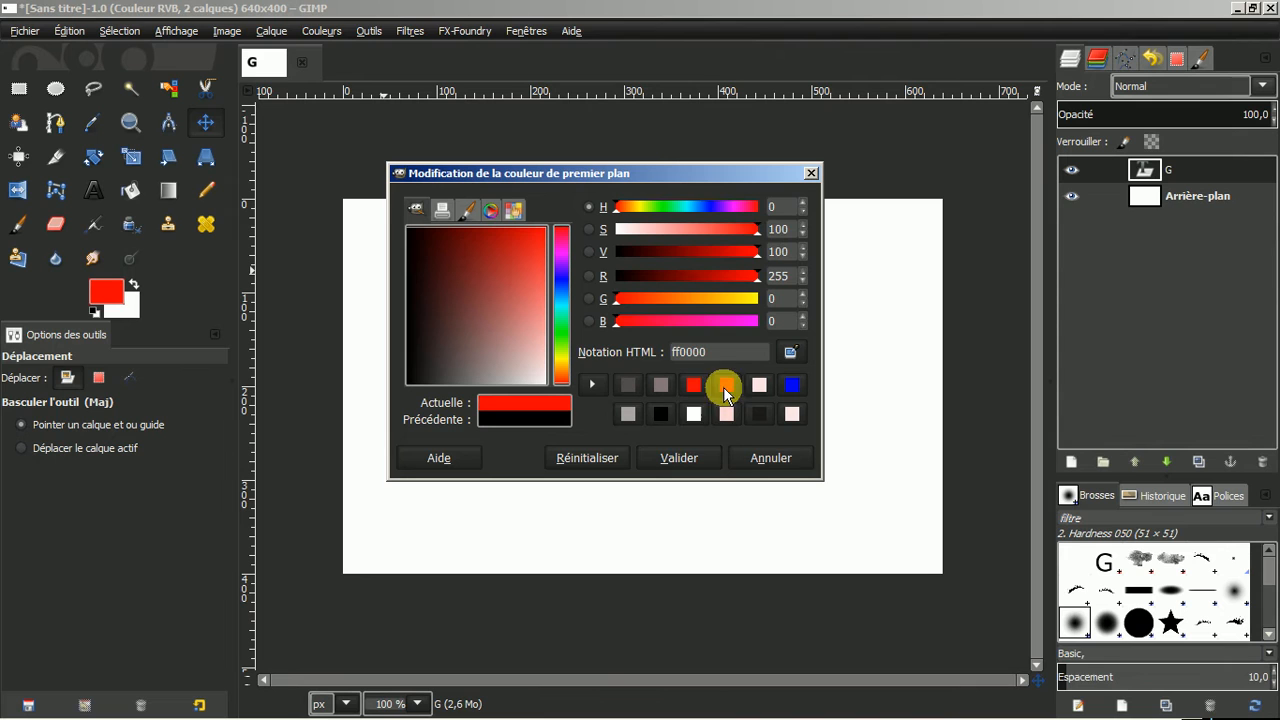
click(676, 459)
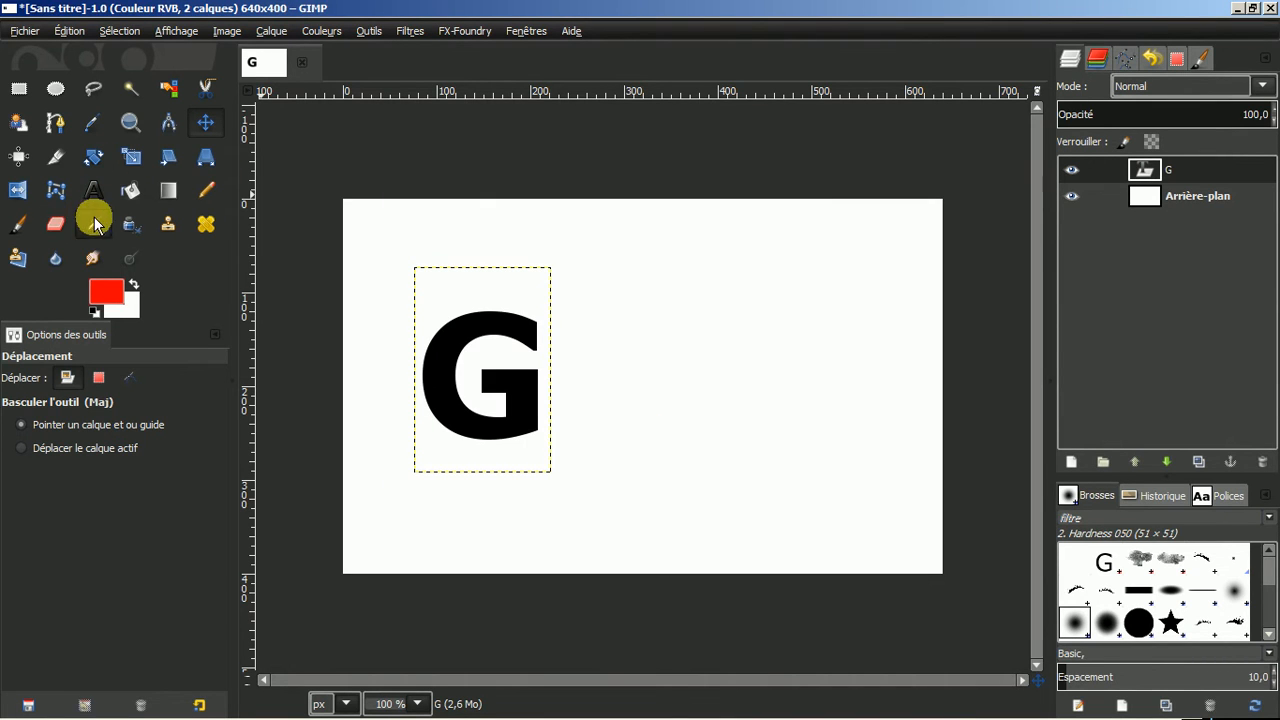
click(96, 189)
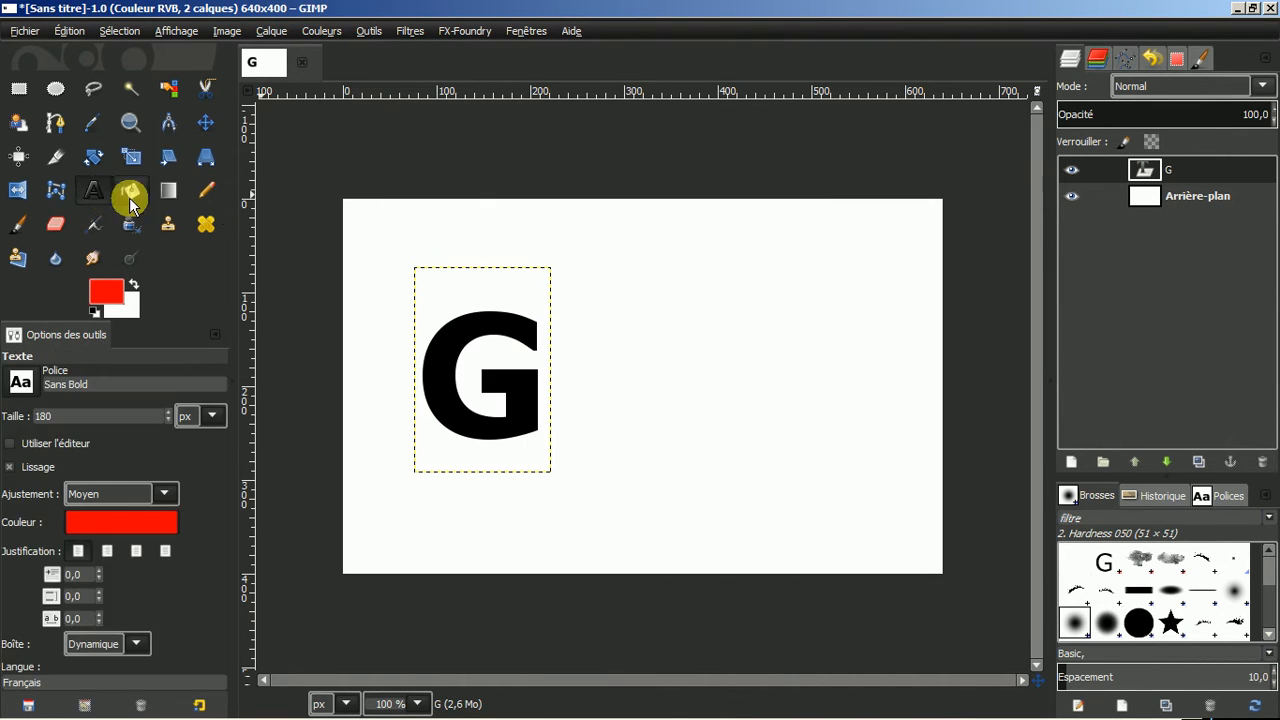
click(708, 346)
text(G)
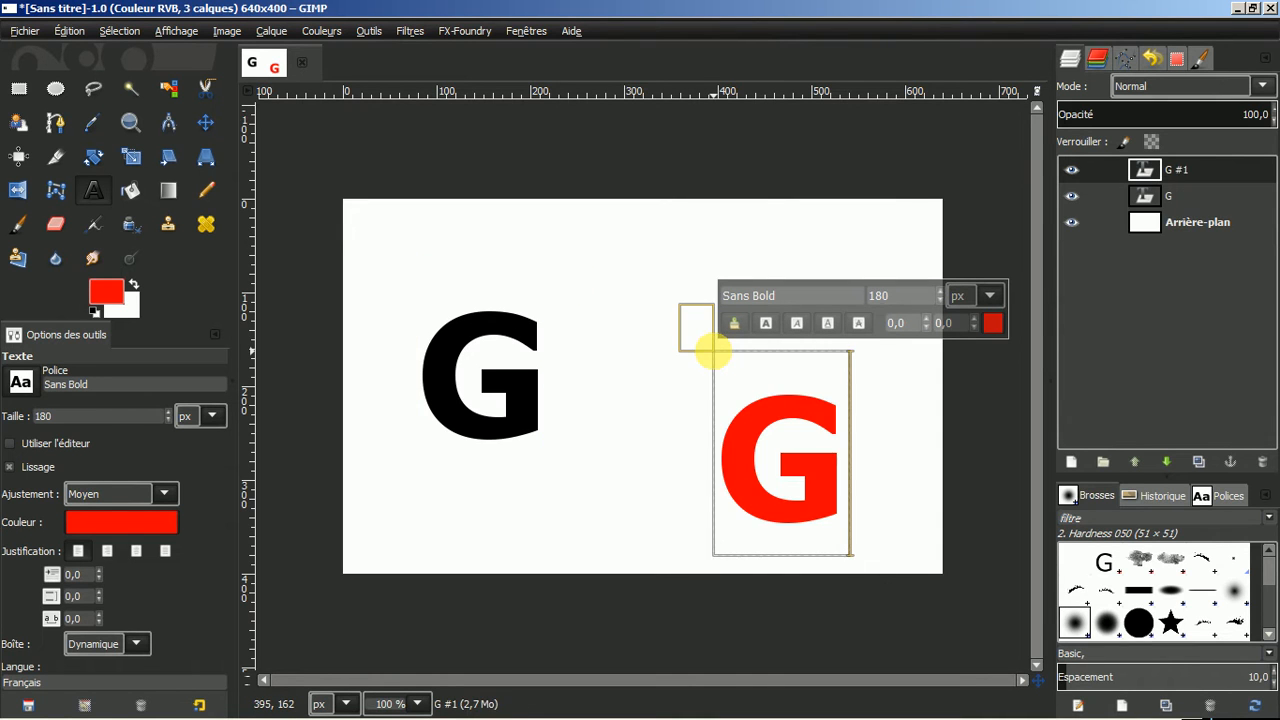
click(205, 122)
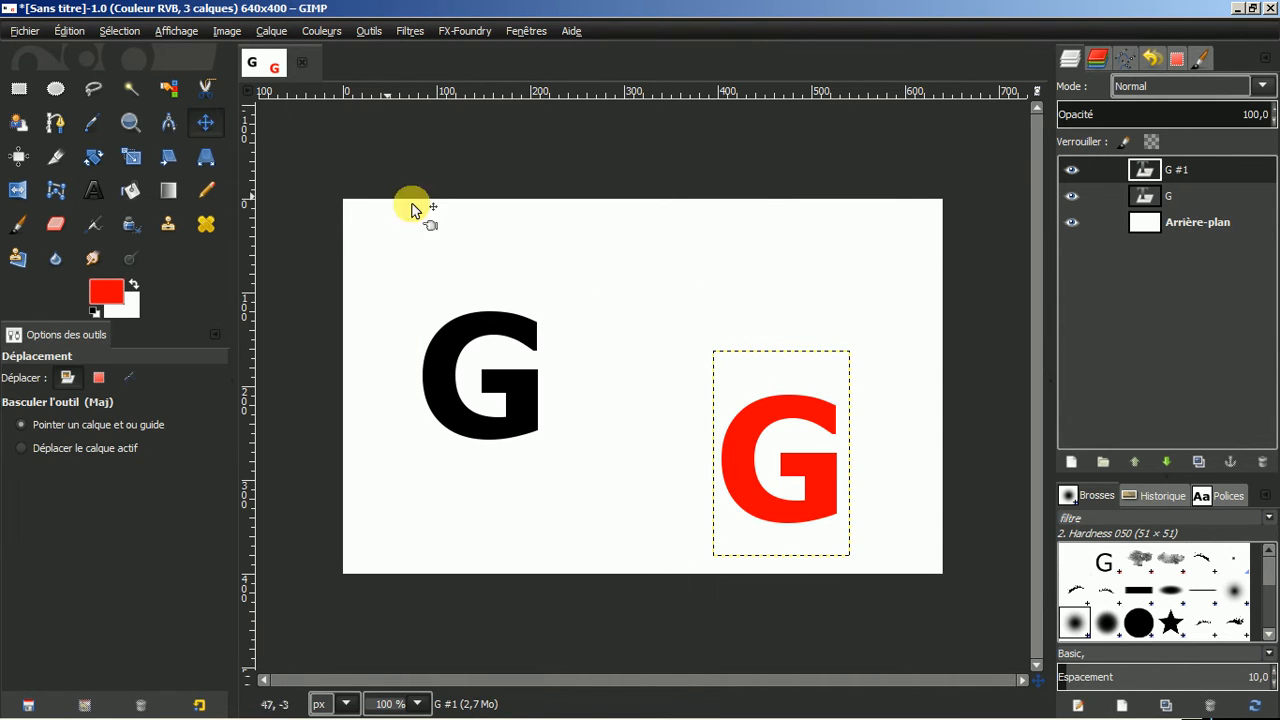
drag(746, 425, 753, 349)
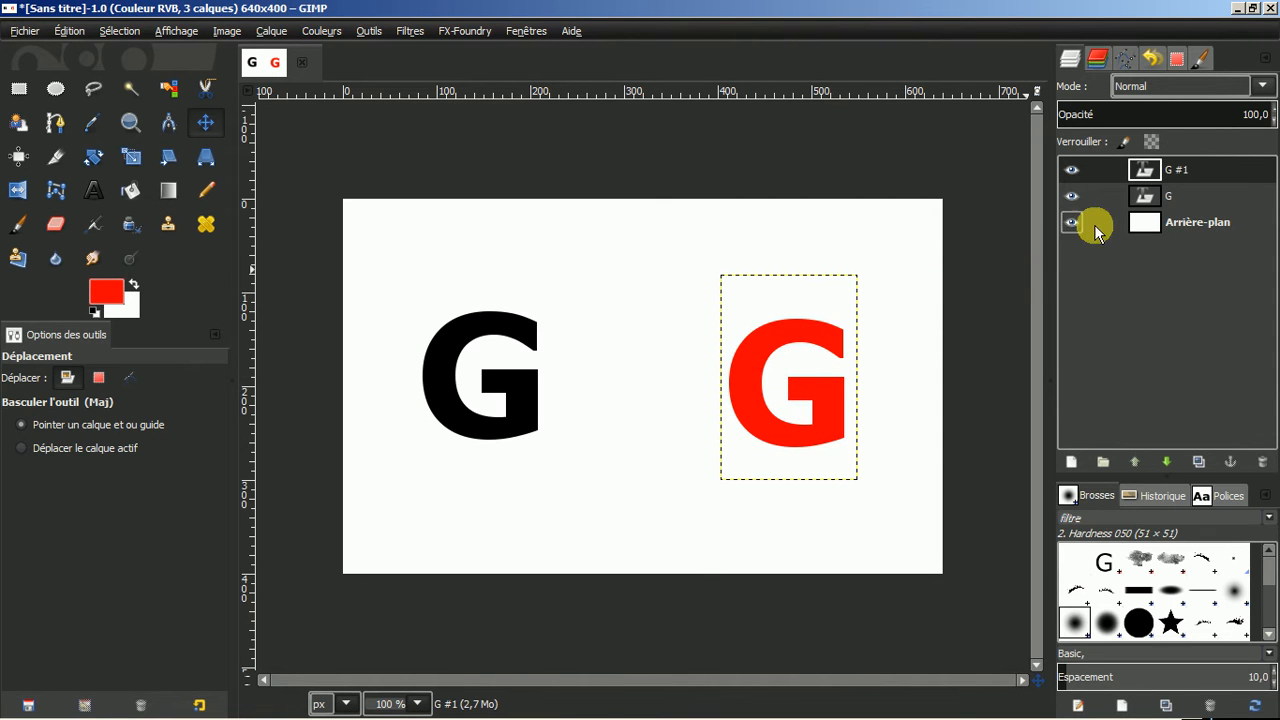
Resize both letter layers, G #1 and G, to the image dimensions.
right_click(1216, 170)
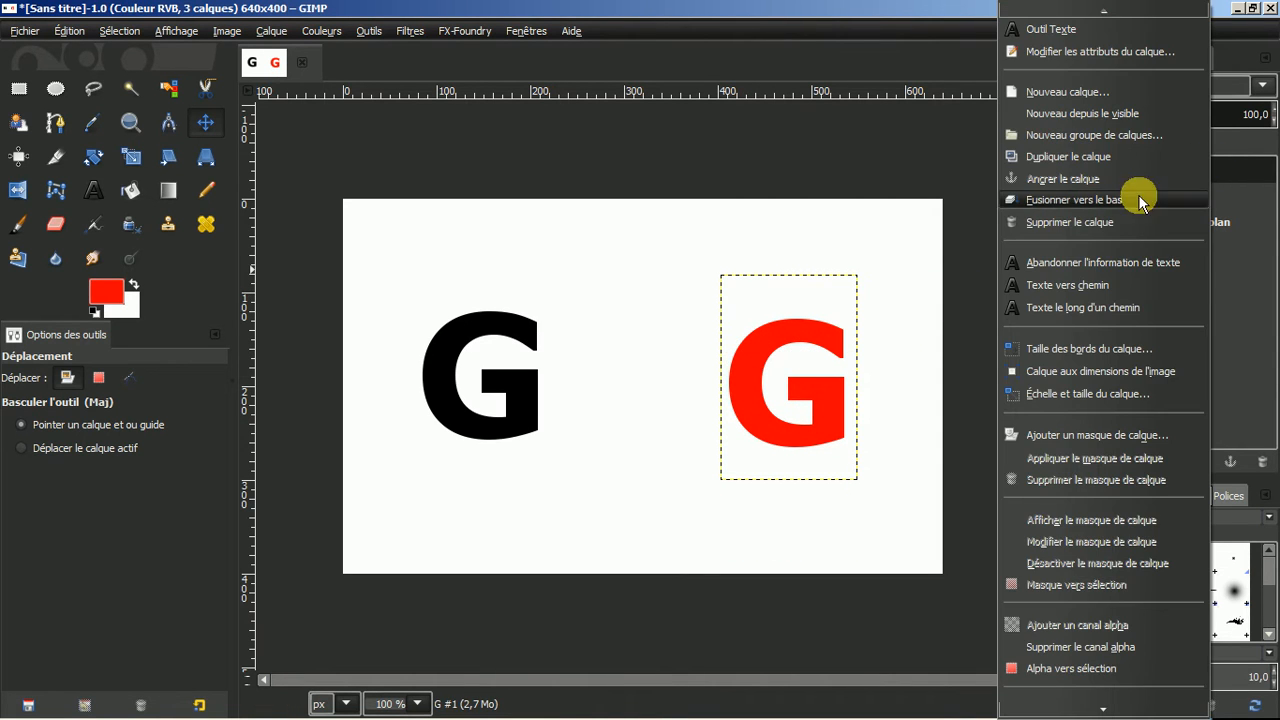
click(1108, 371)
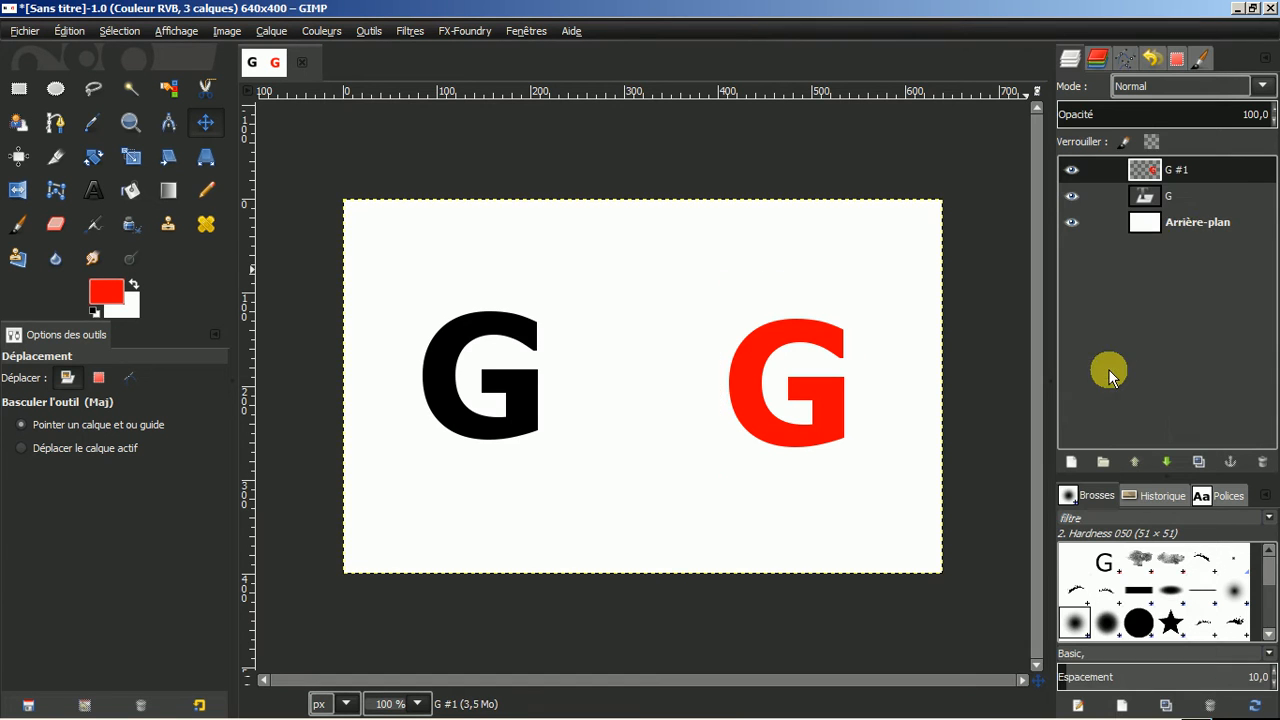
click(1204, 195)
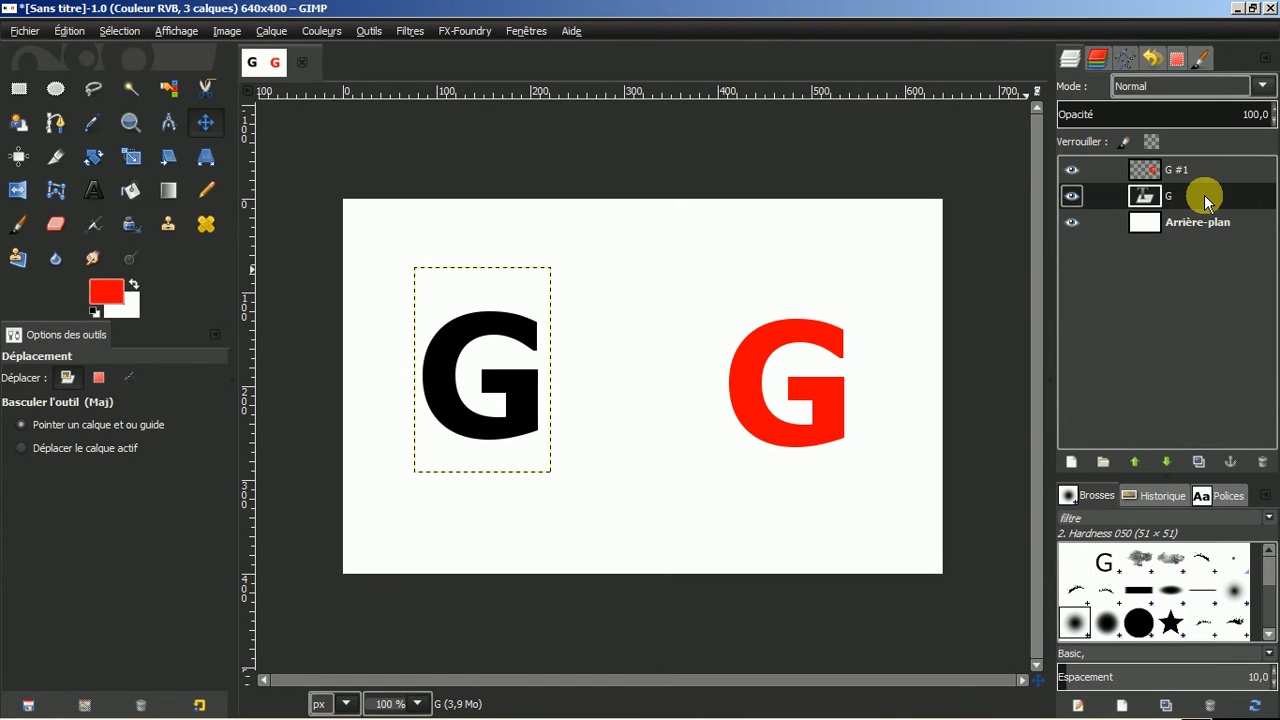
right_click(1204, 194)
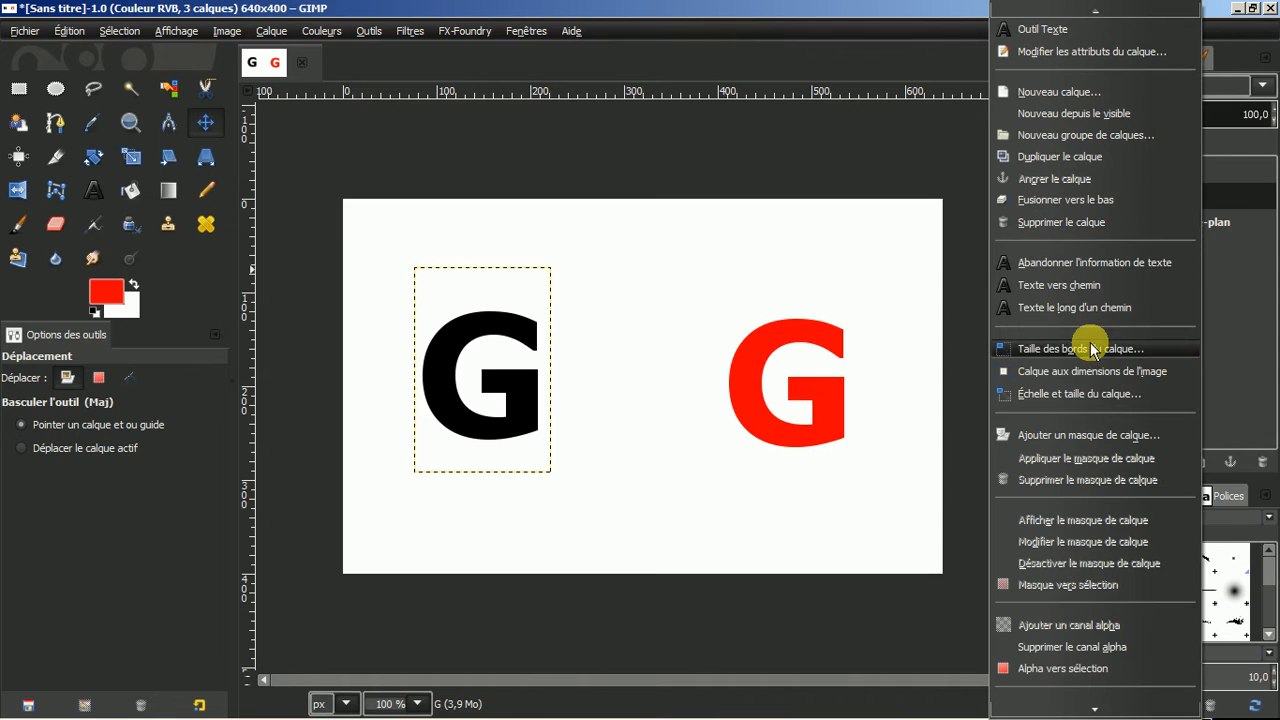
click(1083, 371)
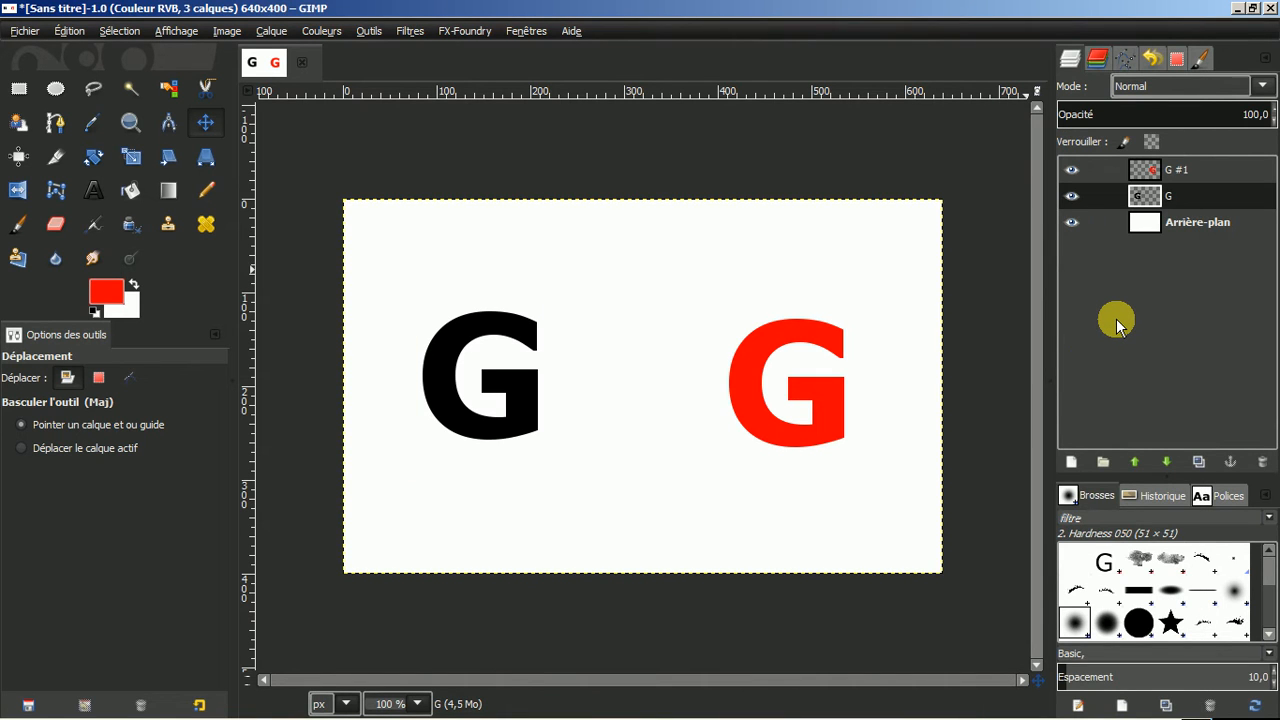
Select the black G from its layer's alpha and shrink the selection by 2 px.
right_click(1182, 200)
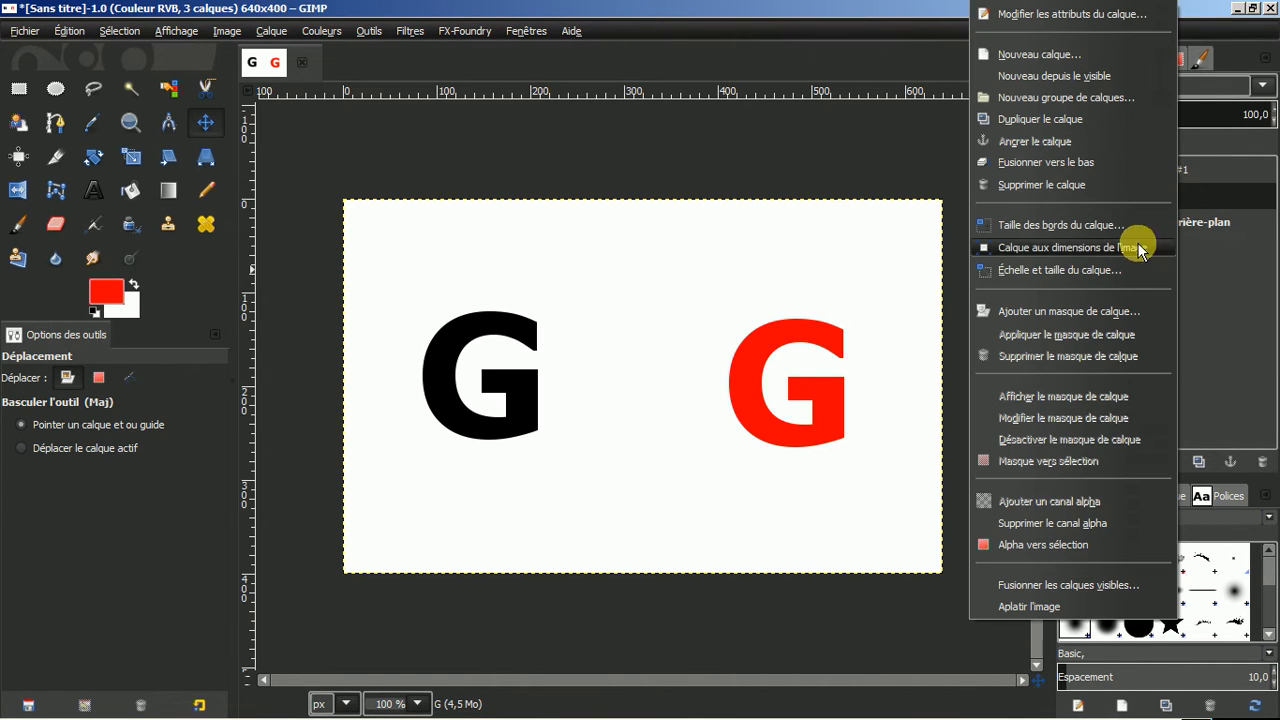
click(1035, 545)
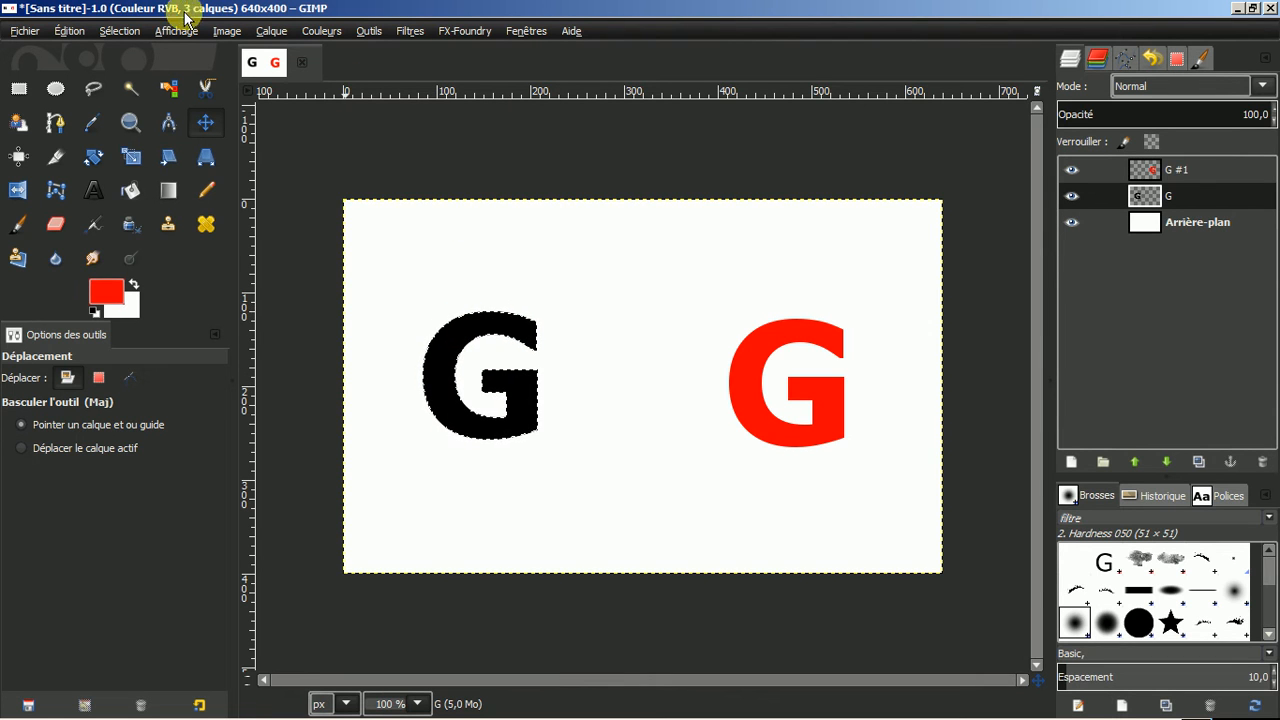
click(117, 30)
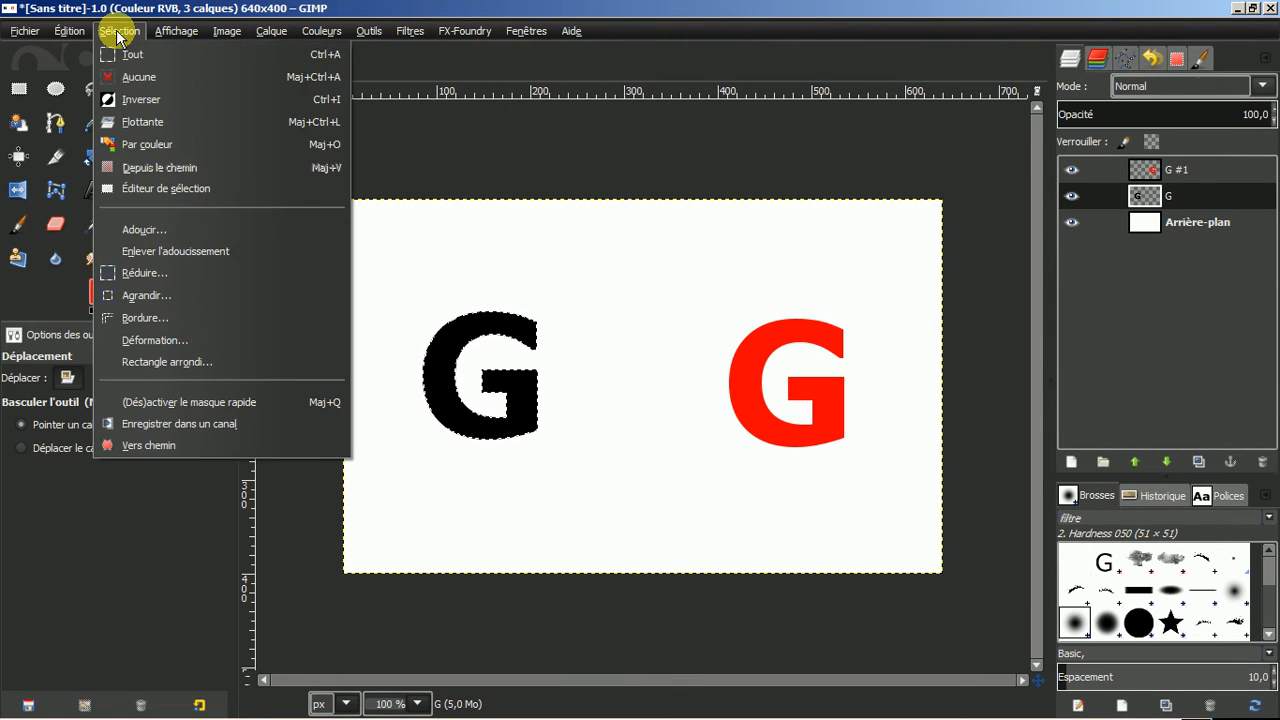
click(126, 271)
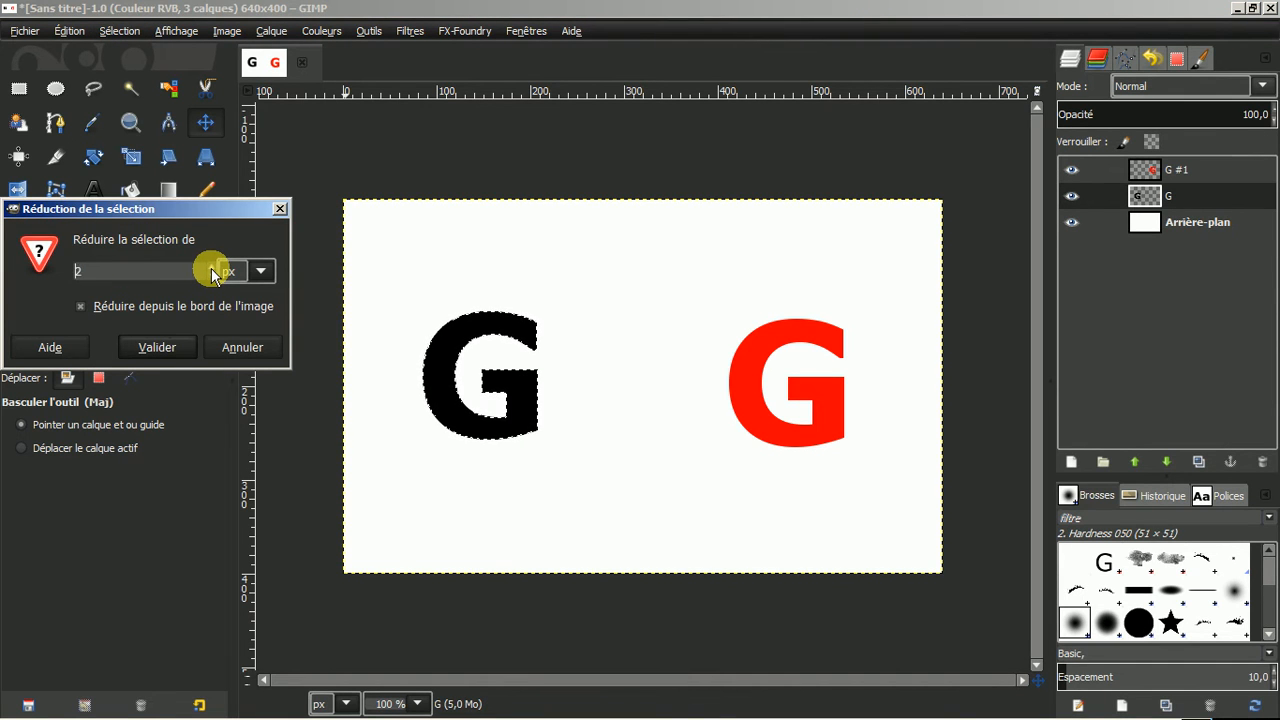
click(150, 345)
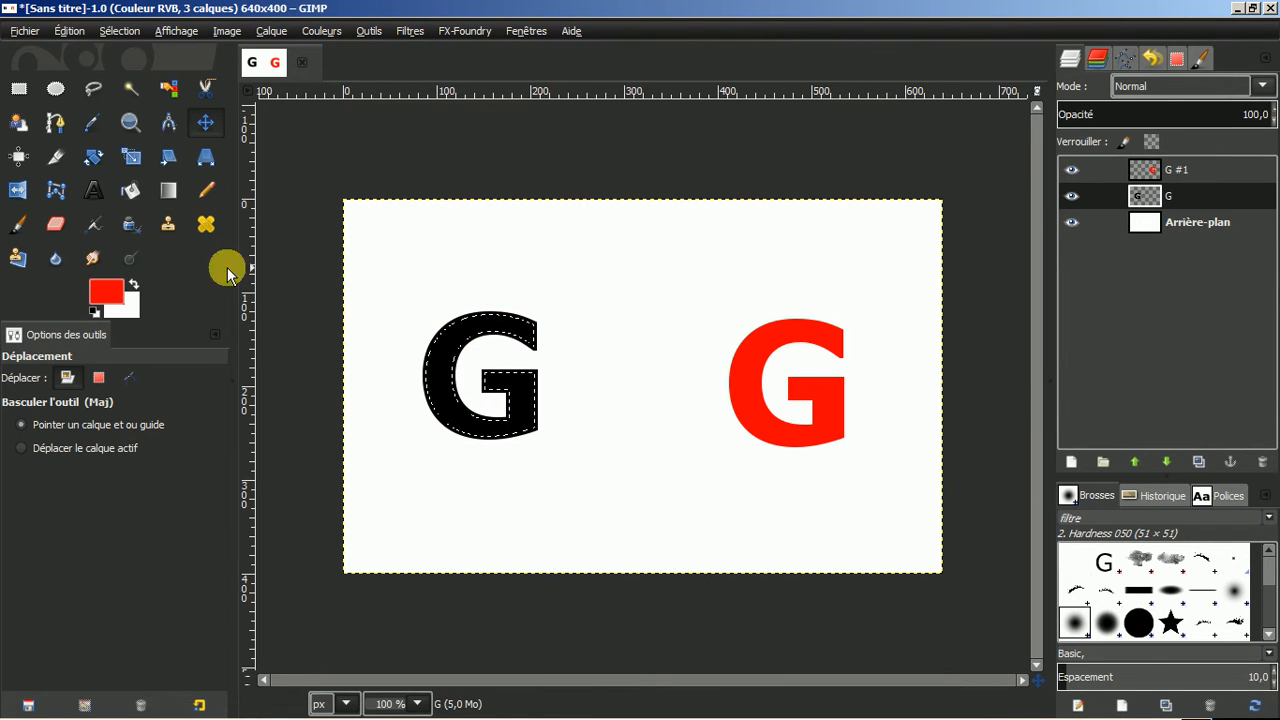
Fill the whole selection inside the black G with the grey foreground colour 857676.
click(108, 292)
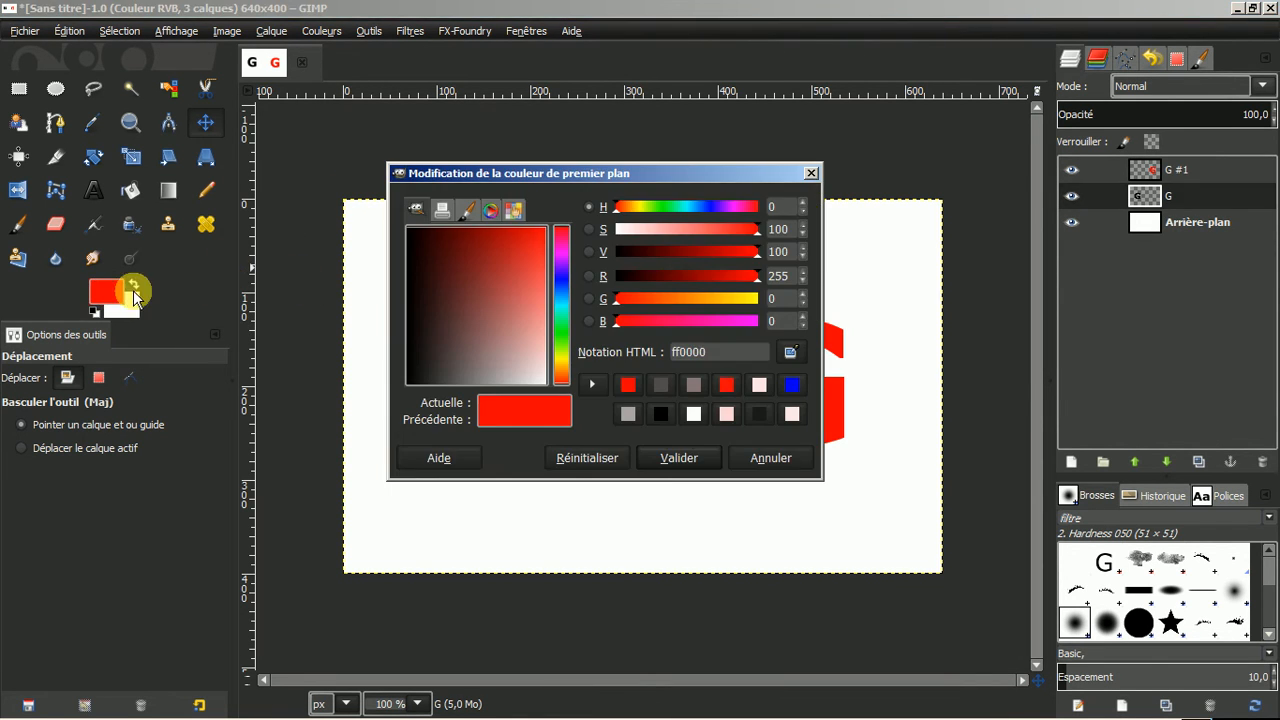
click(693, 385)
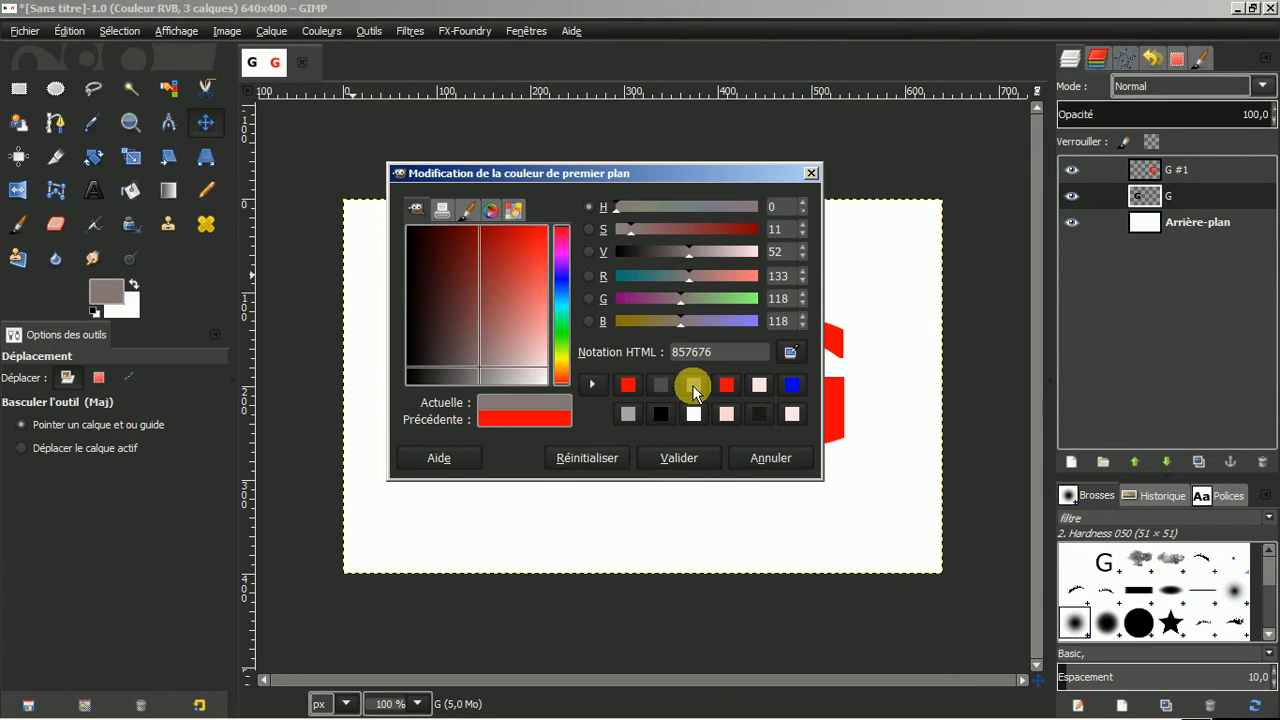
click(680, 458)
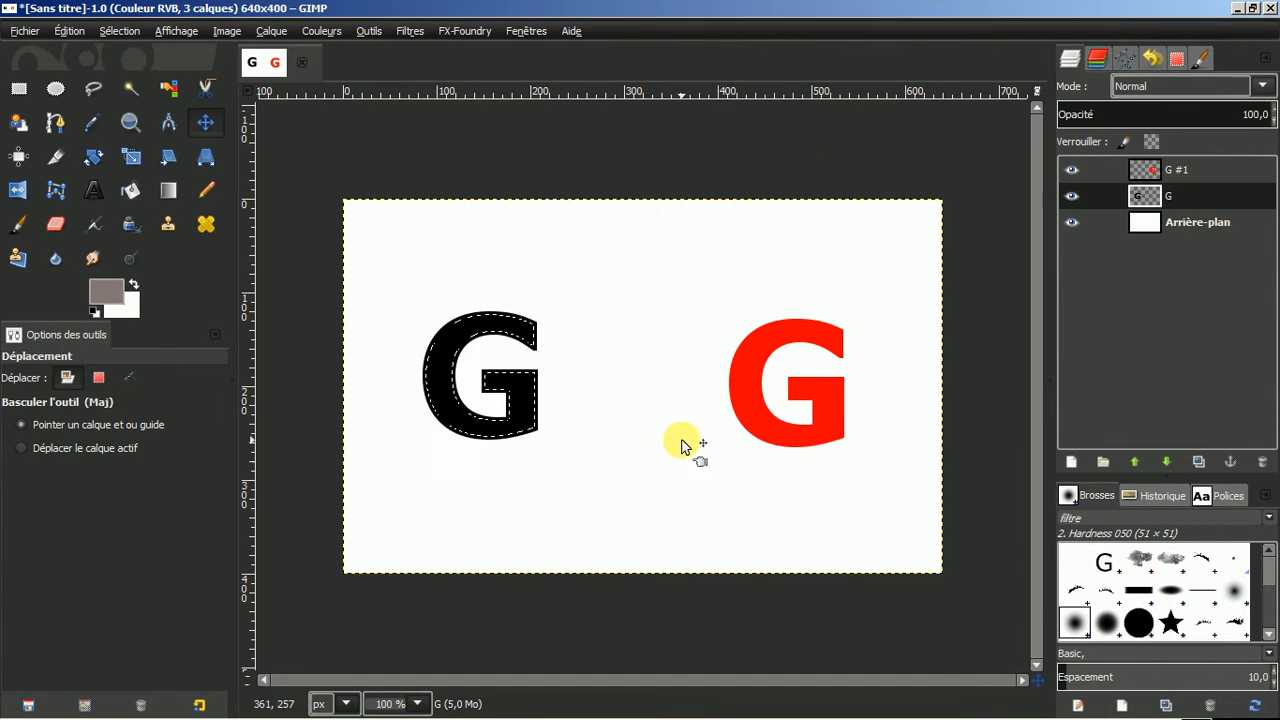
click(131, 191)
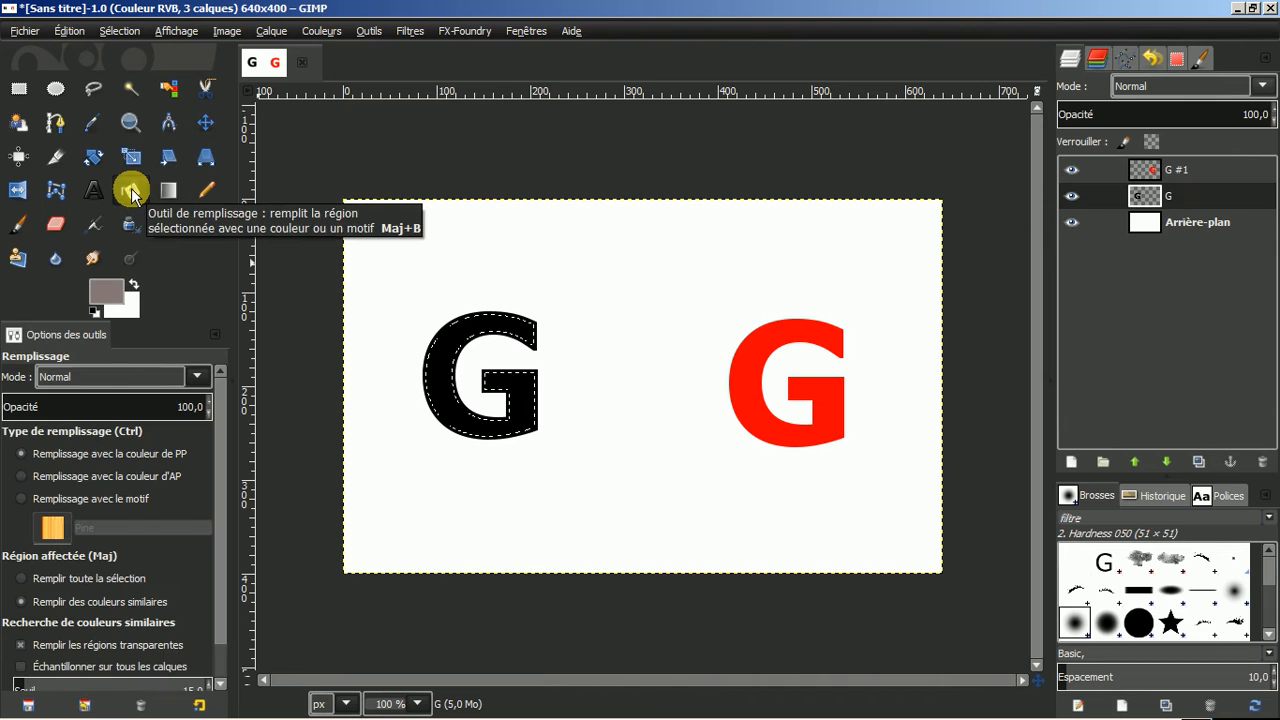
click(22, 578)
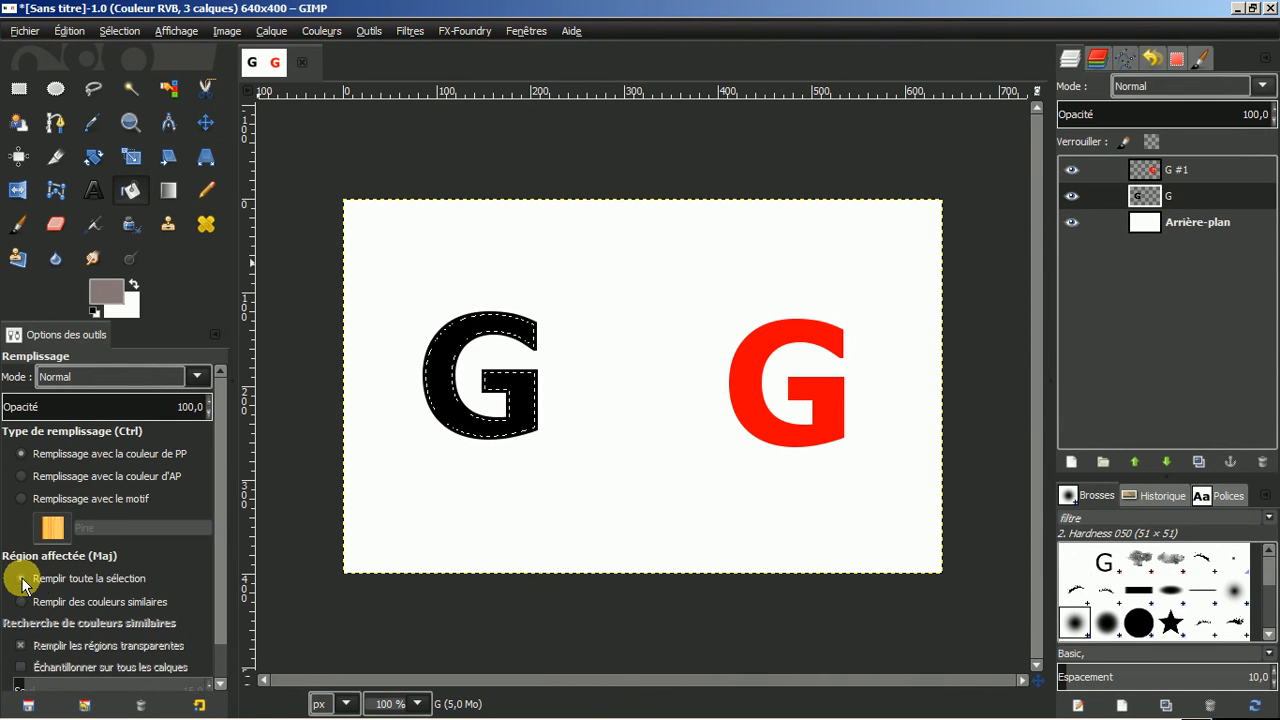
click(453, 347)
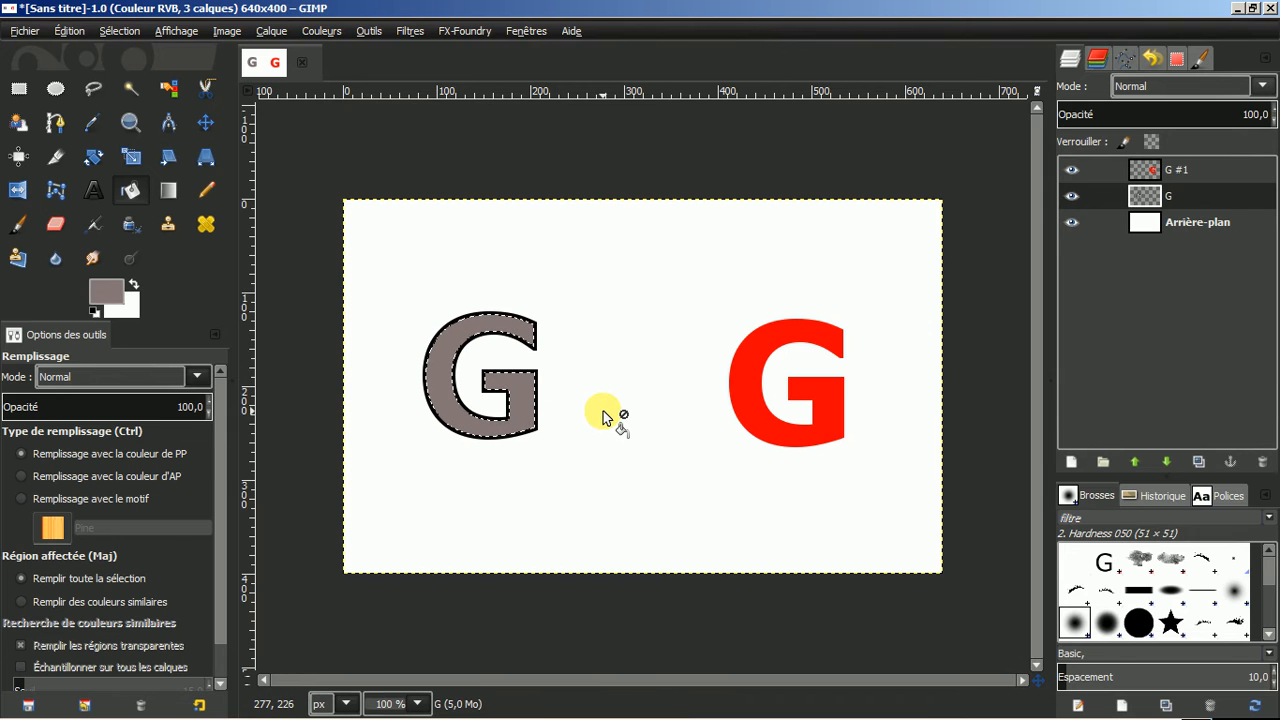
click(412, 32)
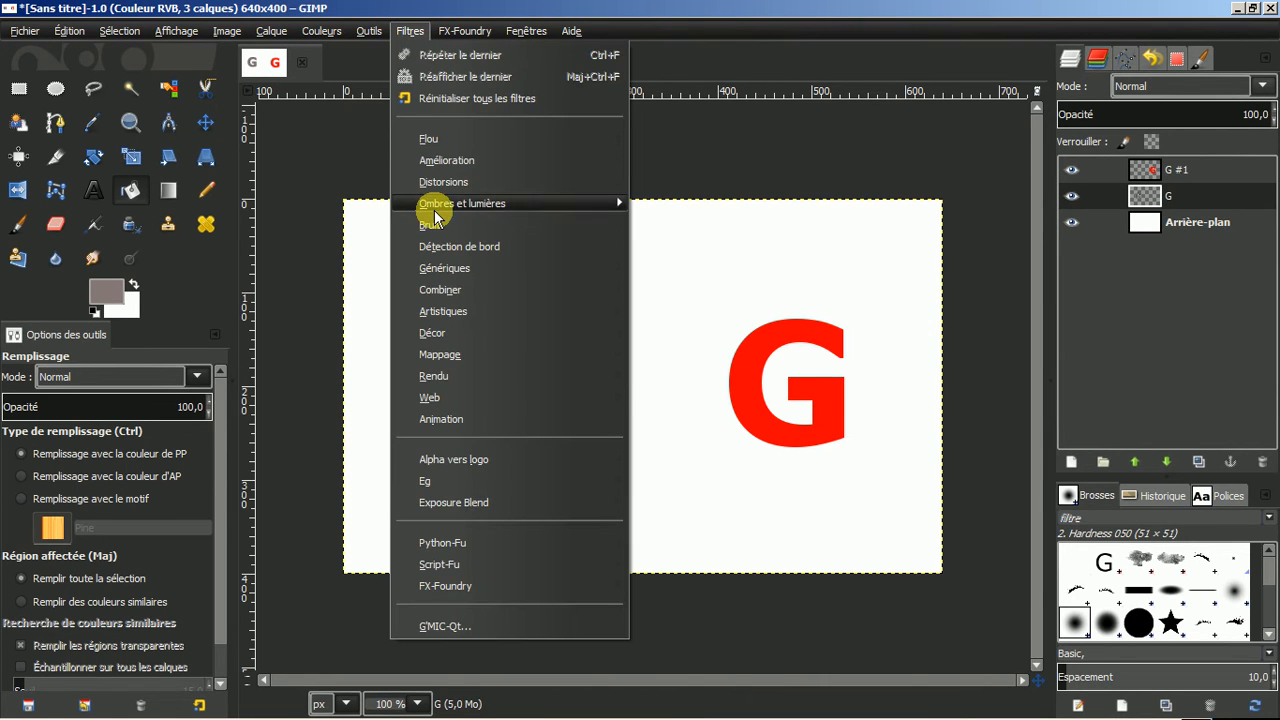
mouse_move(527, 214)
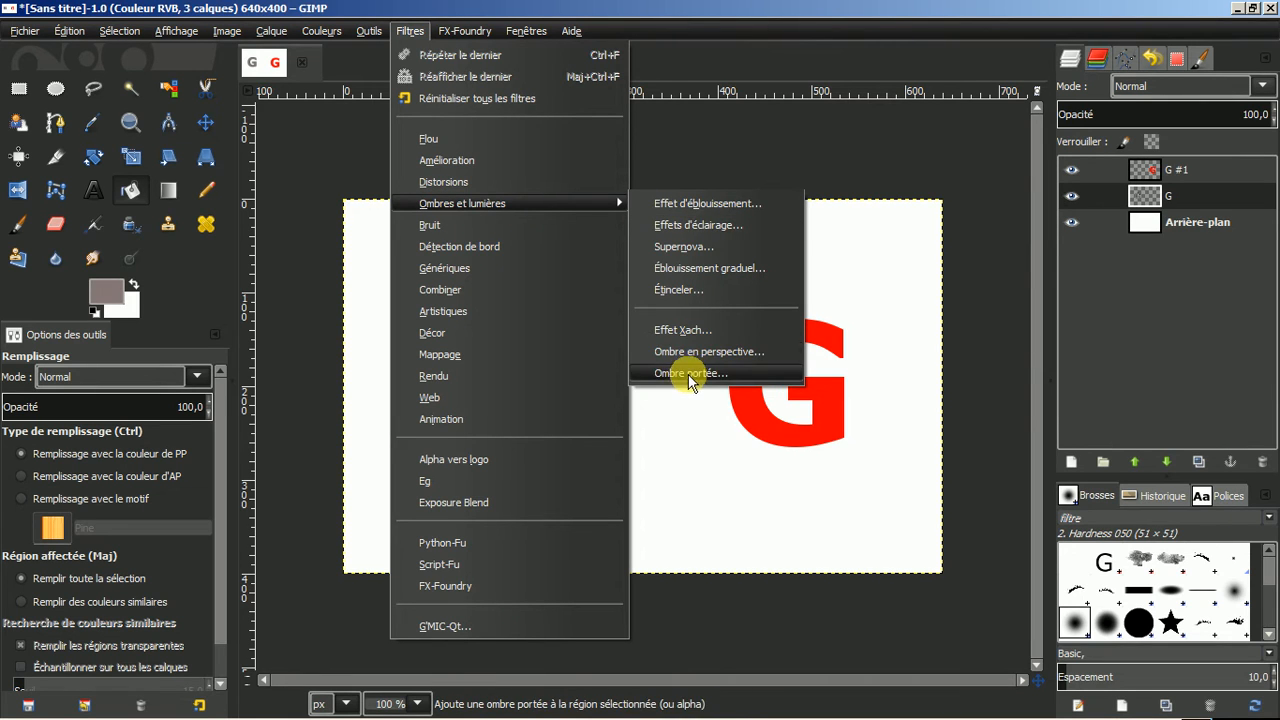
click(706, 160)
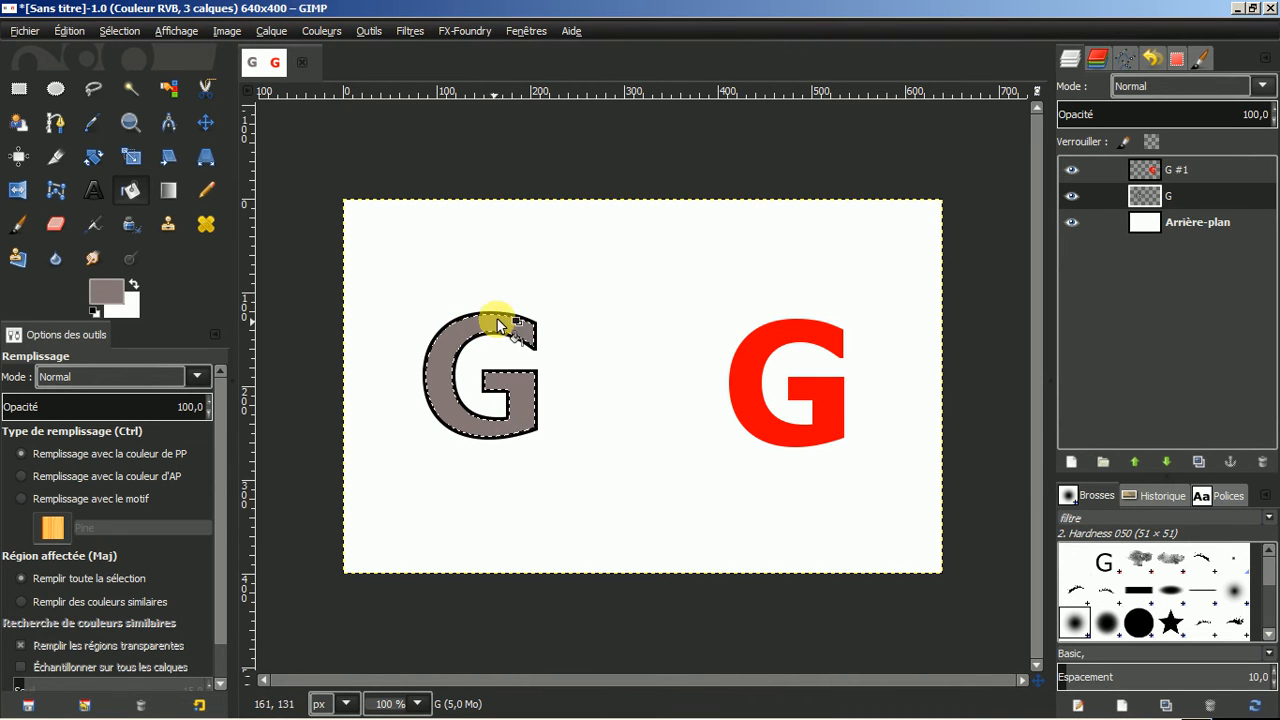
Invert the selection around the left G and add a black drop shadow with offset 4/4, blur 15 and opacity 80, clearing the selection.
click(118, 31)
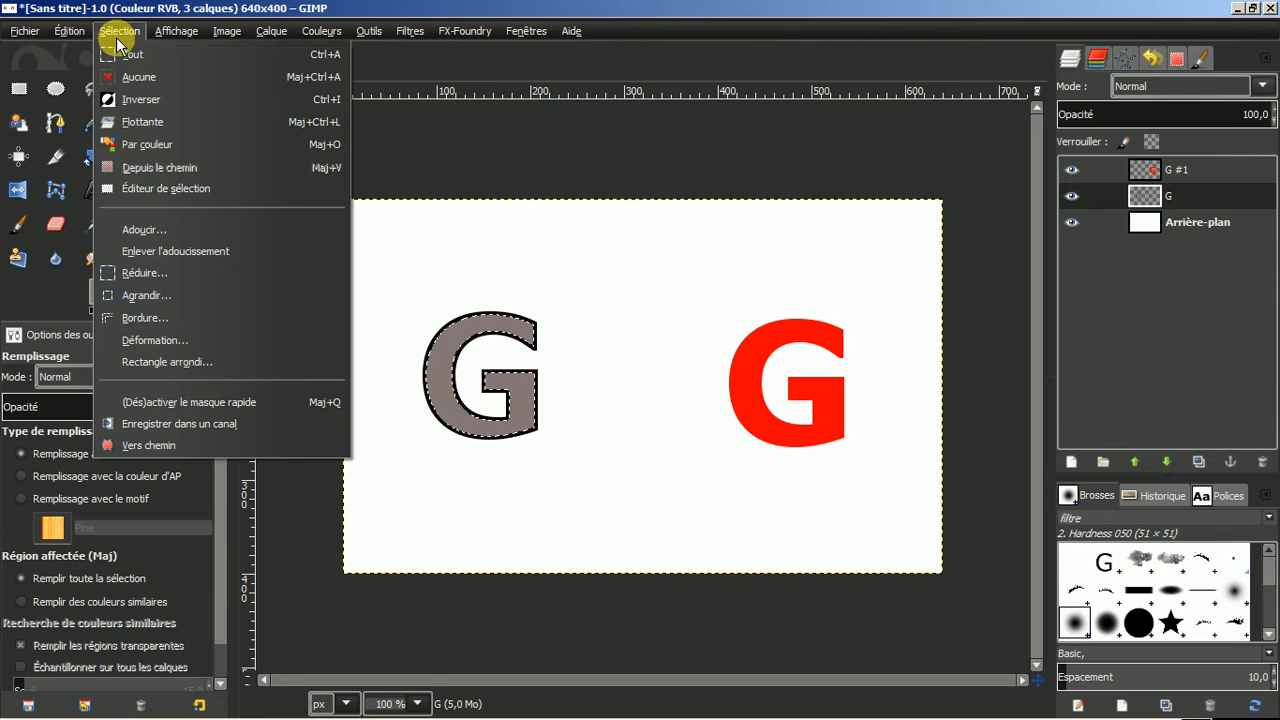
click(126, 95)
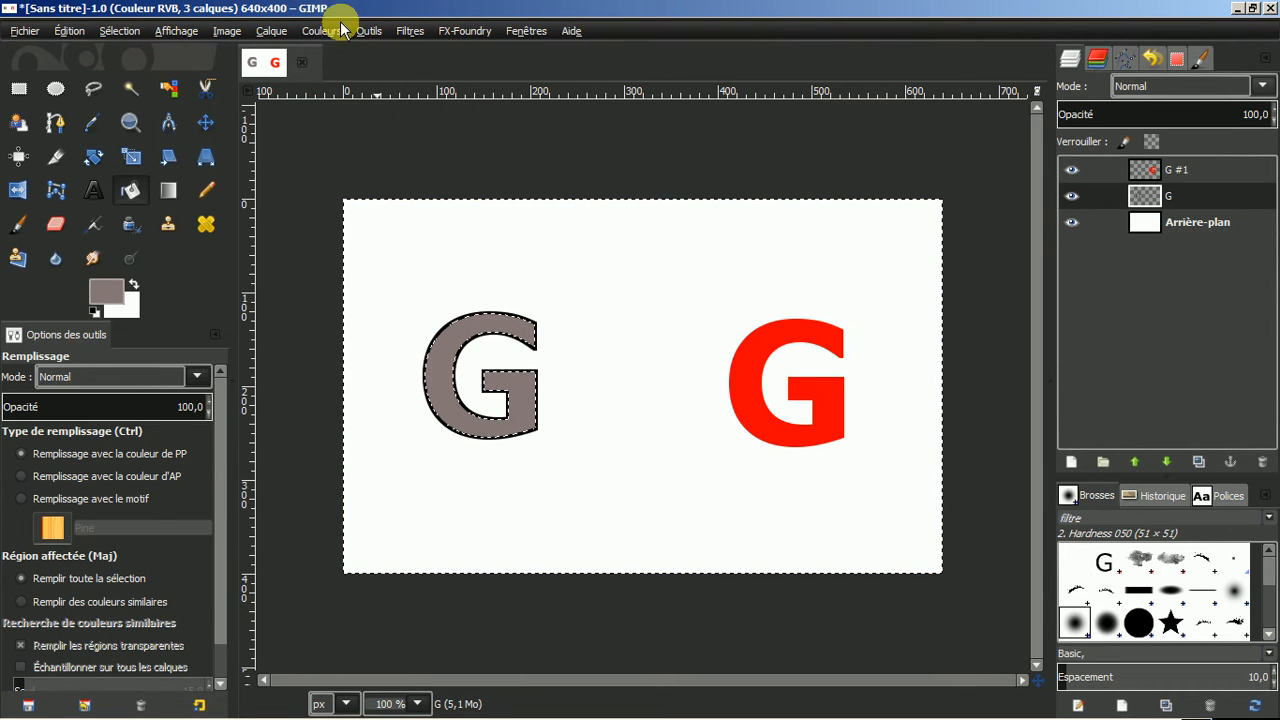
click(405, 32)
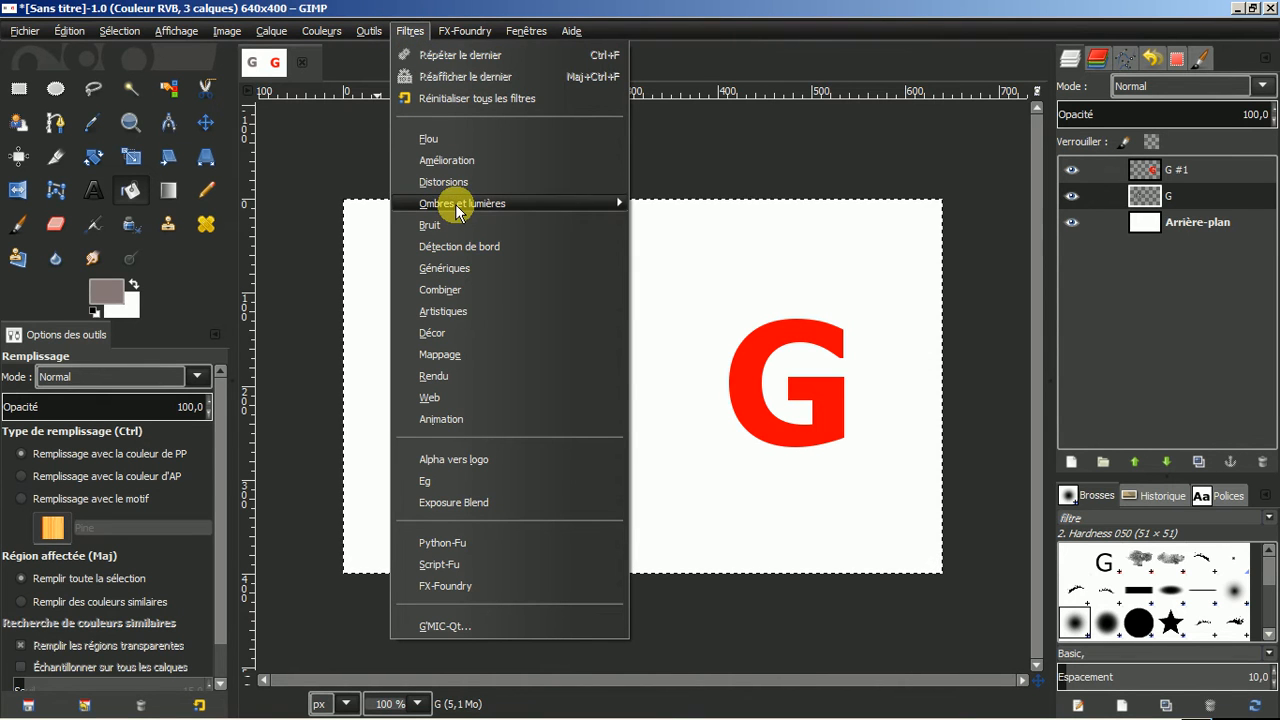
mouse_move(455, 204)
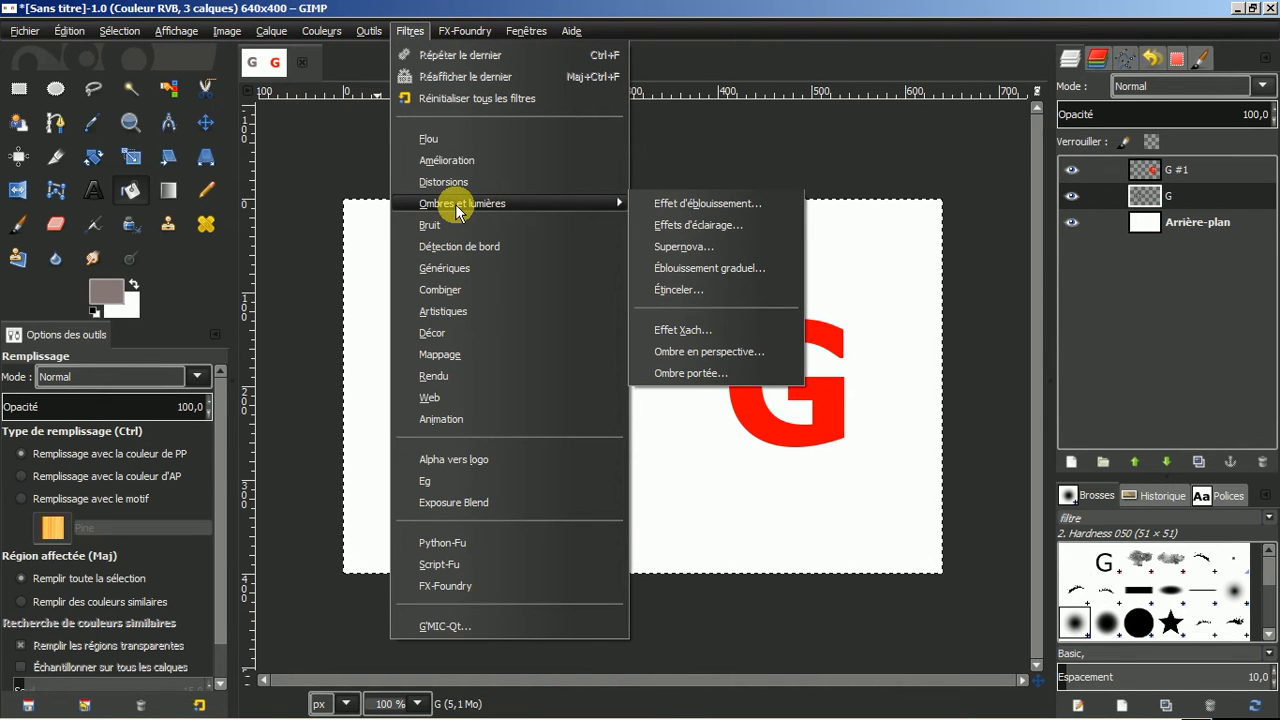
click(676, 372)
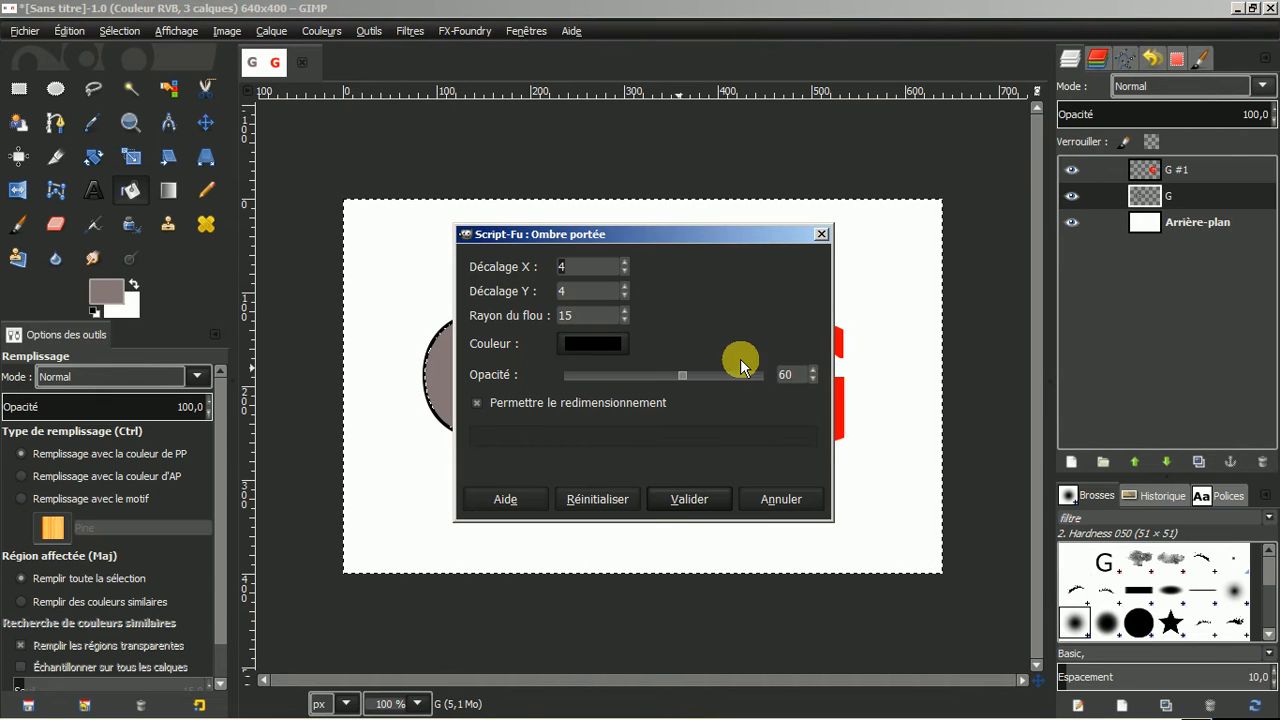
drag(684, 374, 723, 378)
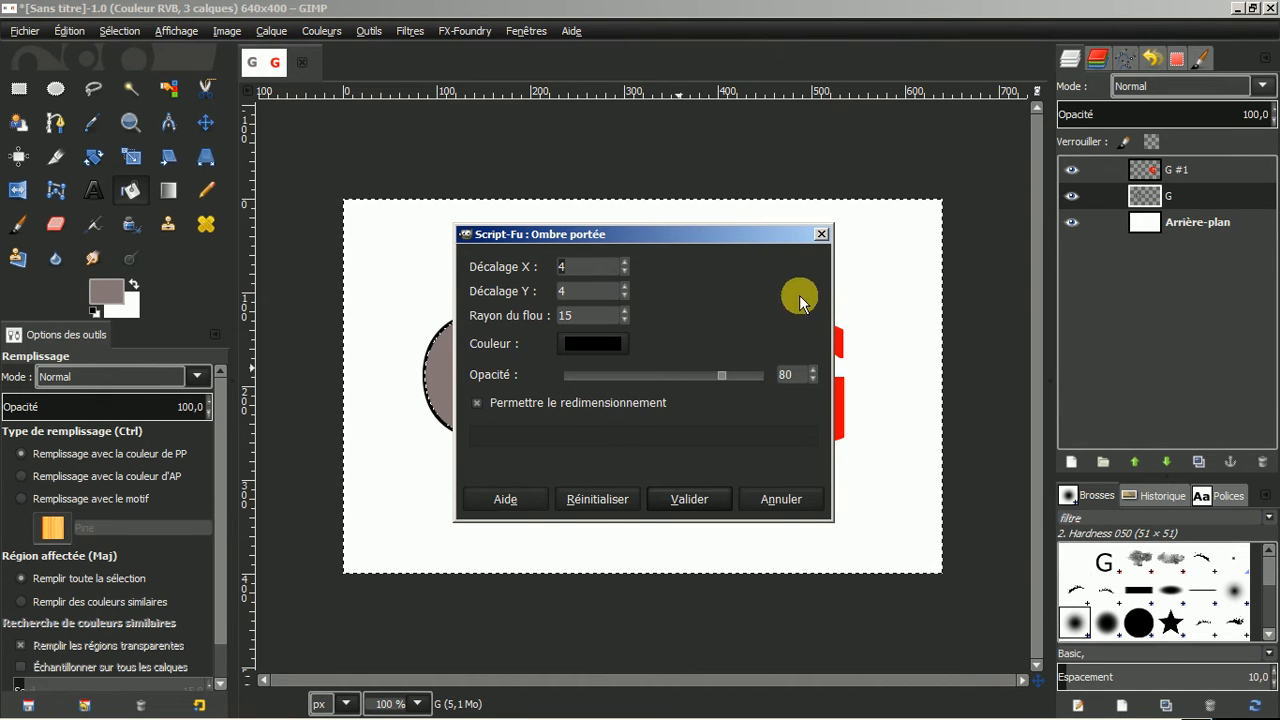
click(688, 499)
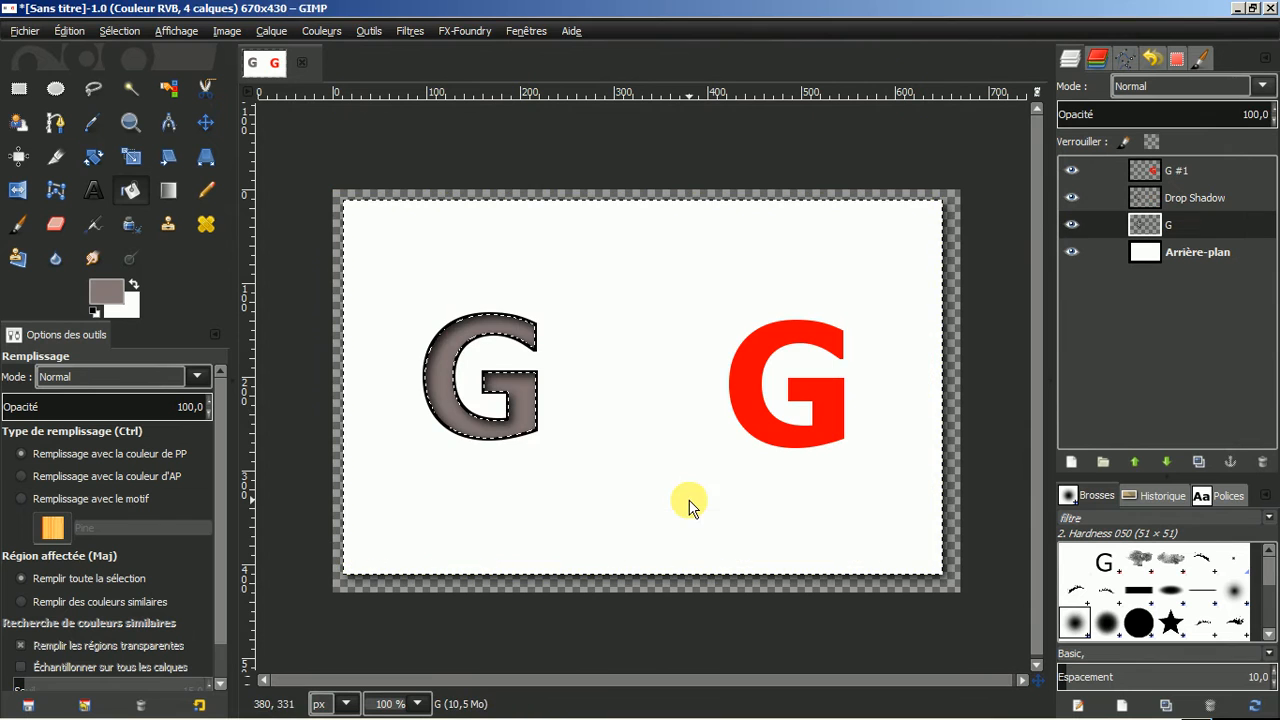
click(115, 30)
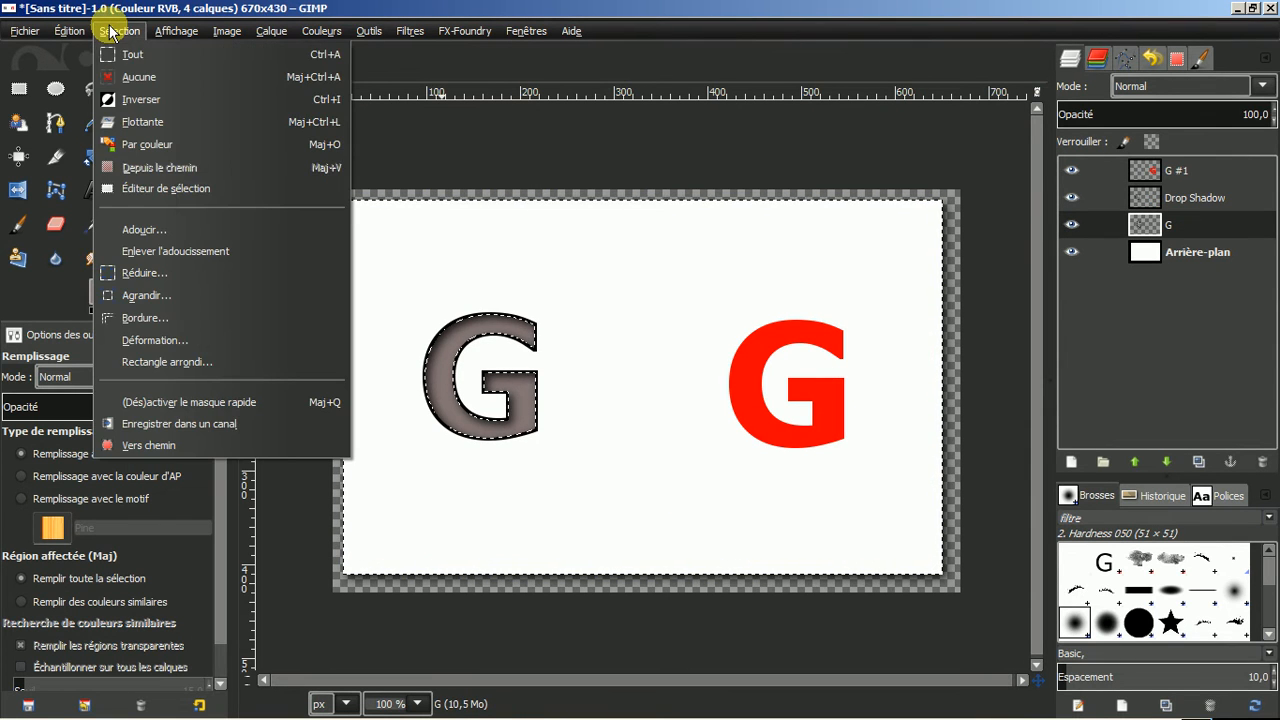
click(128, 75)
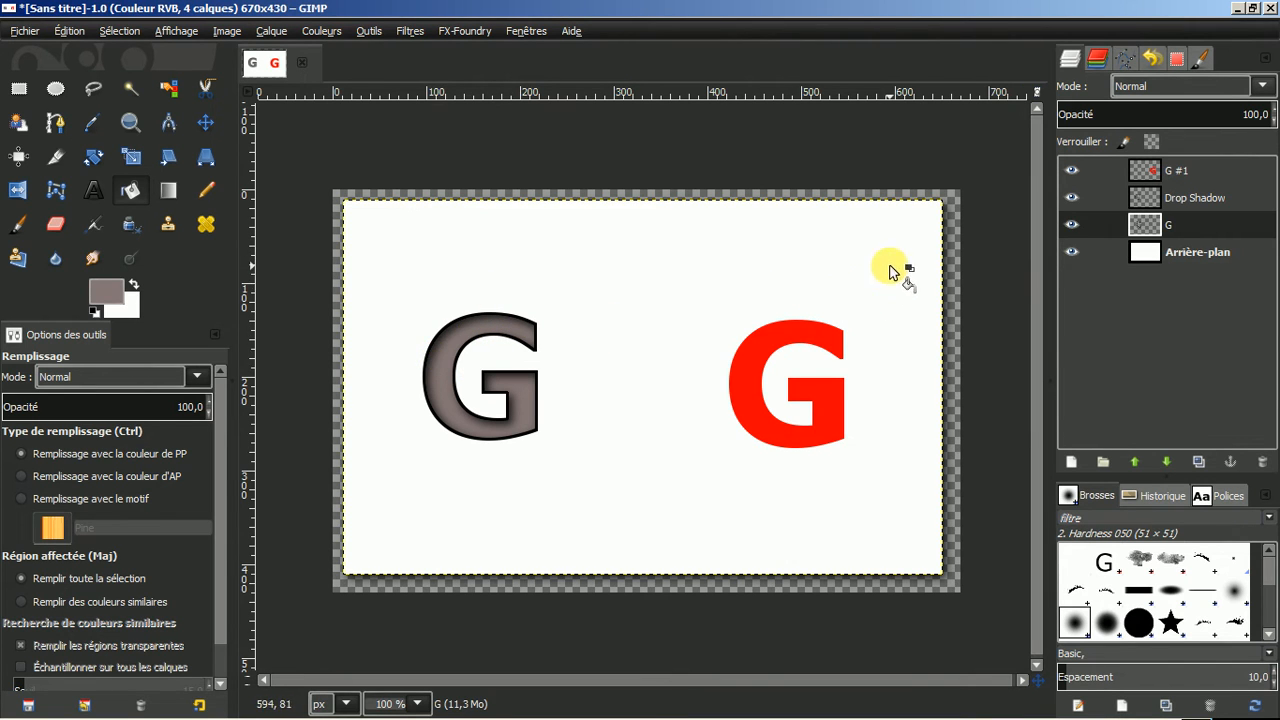
Select the red G from its layer's alpha, shrink the selection by 3 px and fill it with the grey foreground colour.
click(1195, 175)
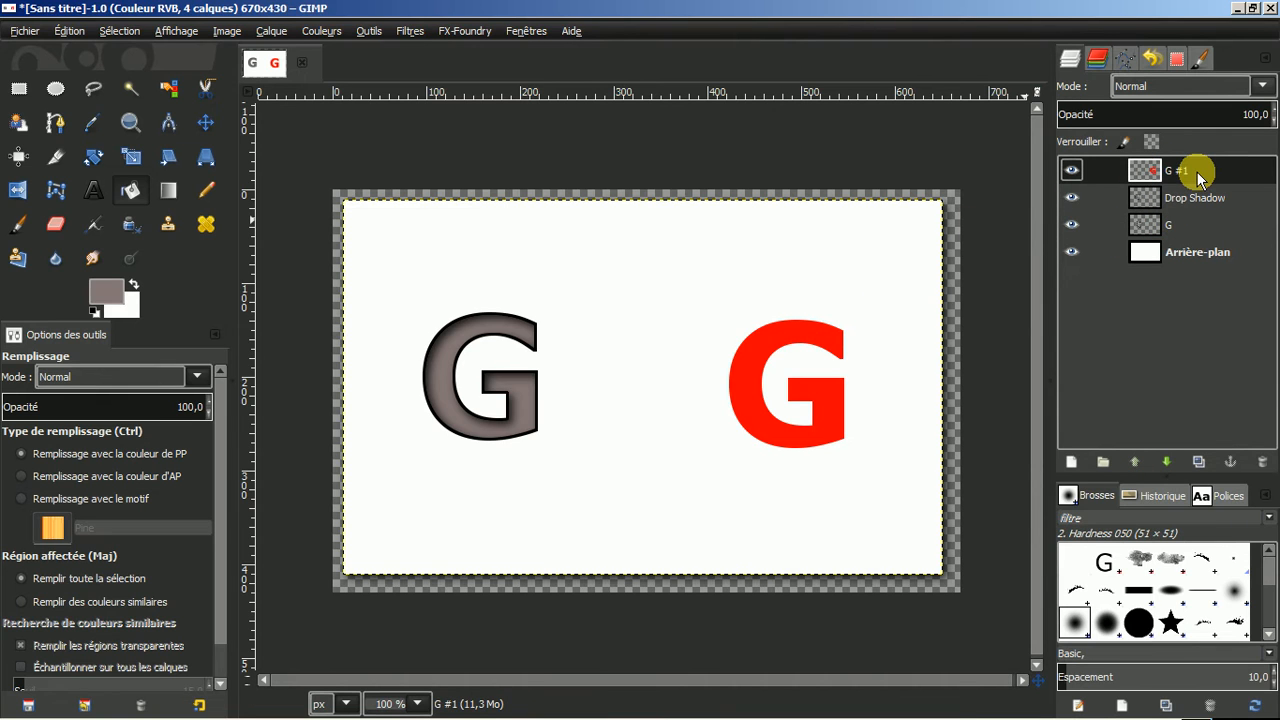
right_click(1194, 172)
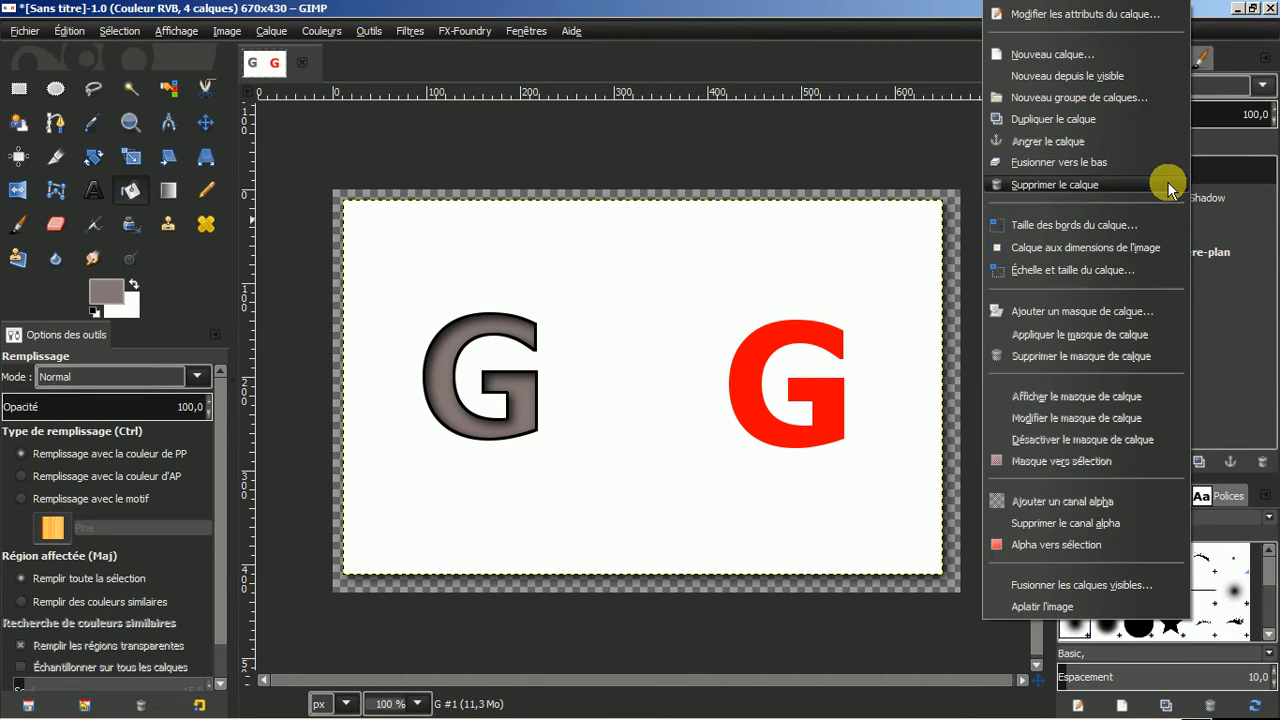
click(1060, 544)
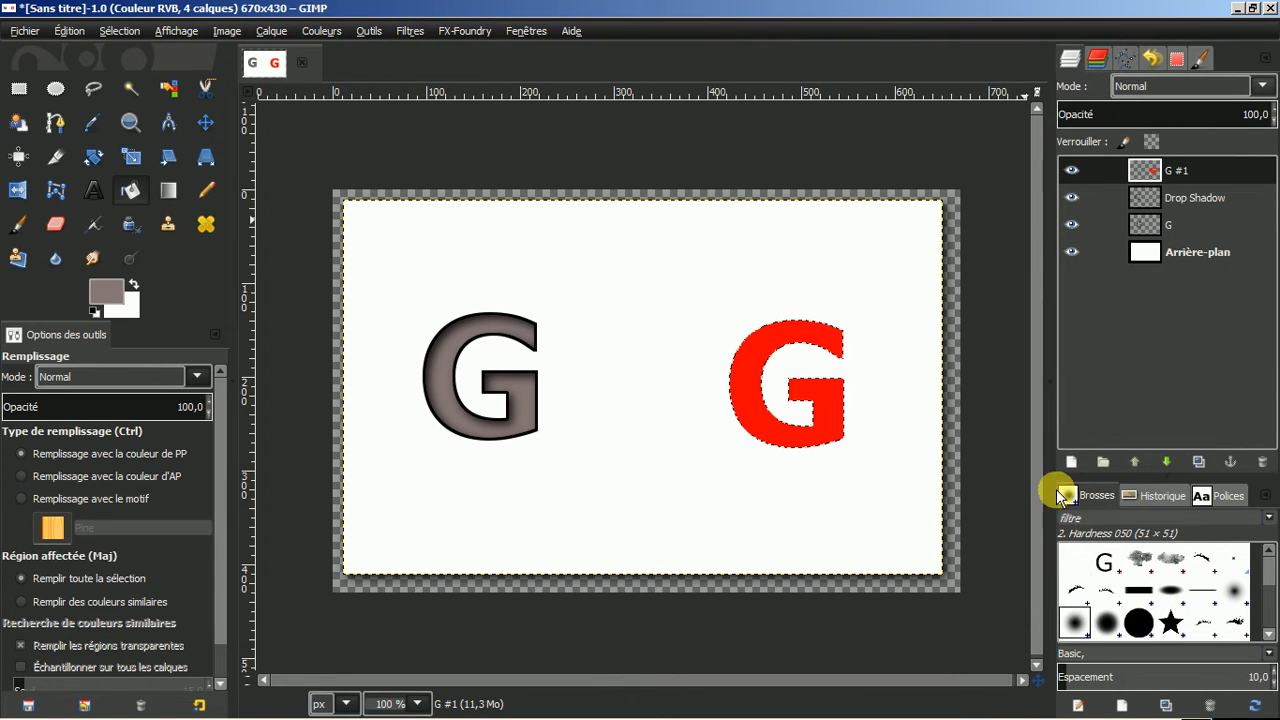
click(117, 33)
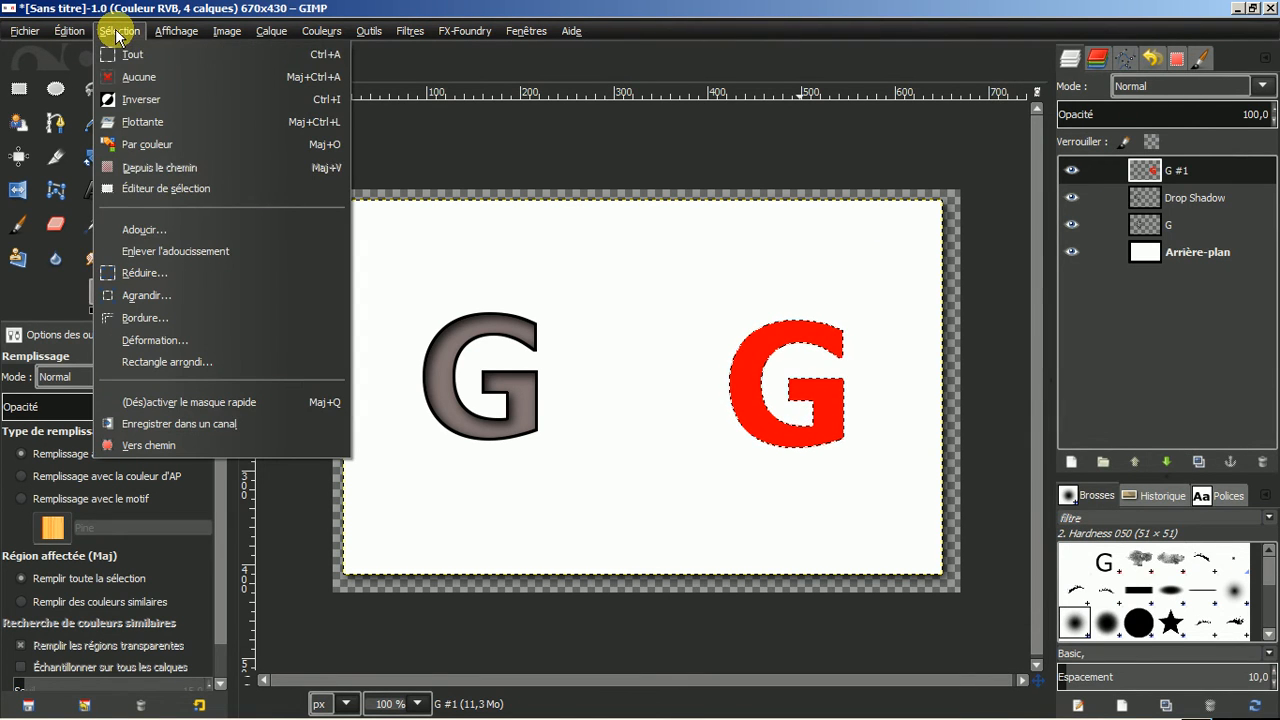
click(133, 273)
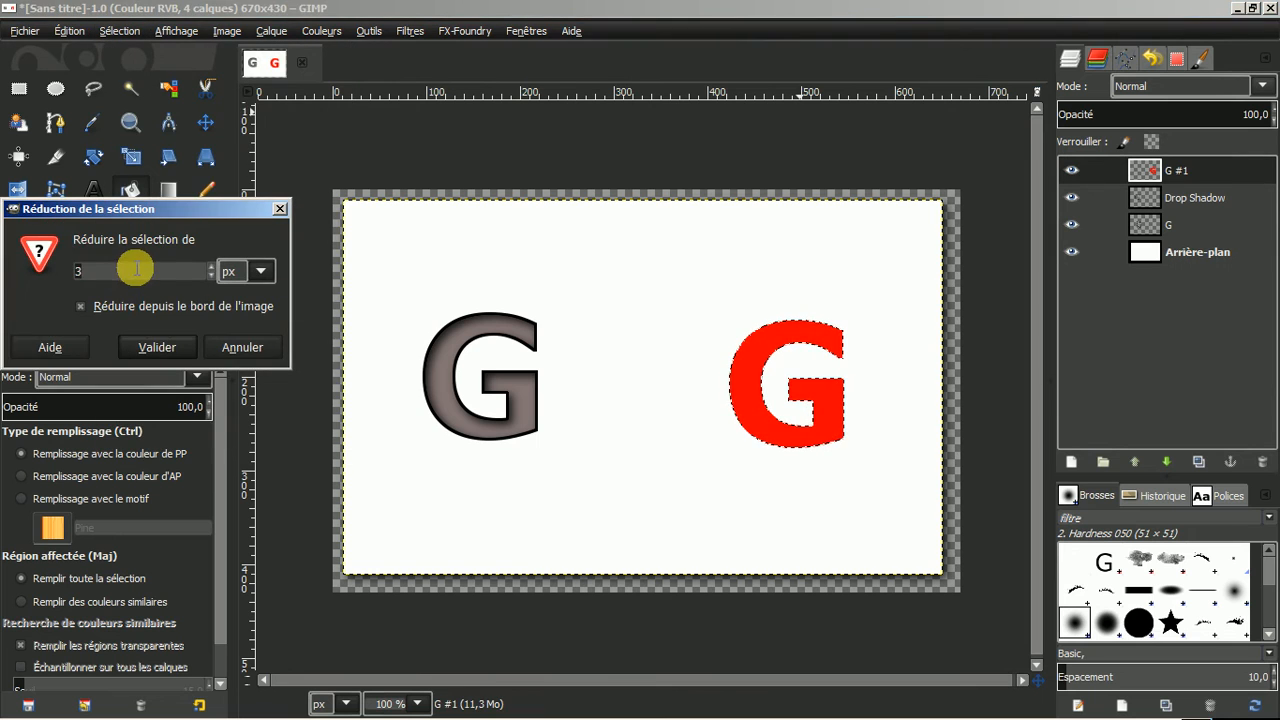
click(158, 348)
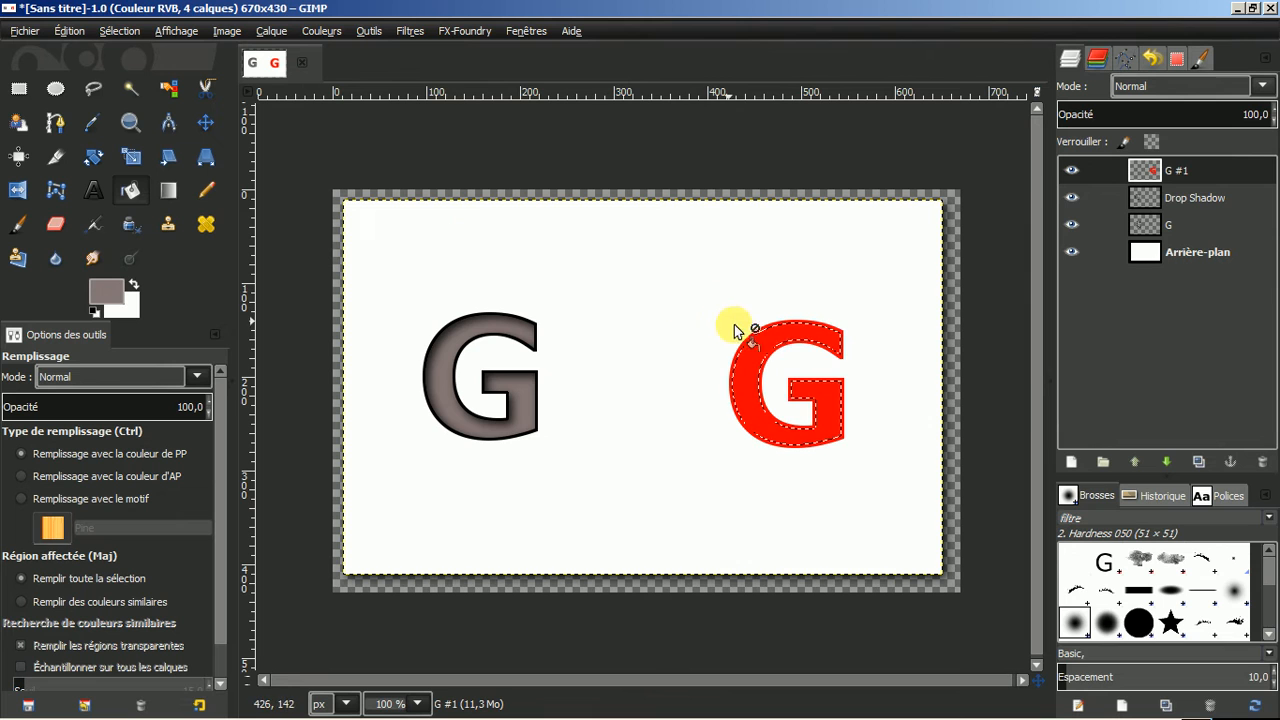
click(765, 347)
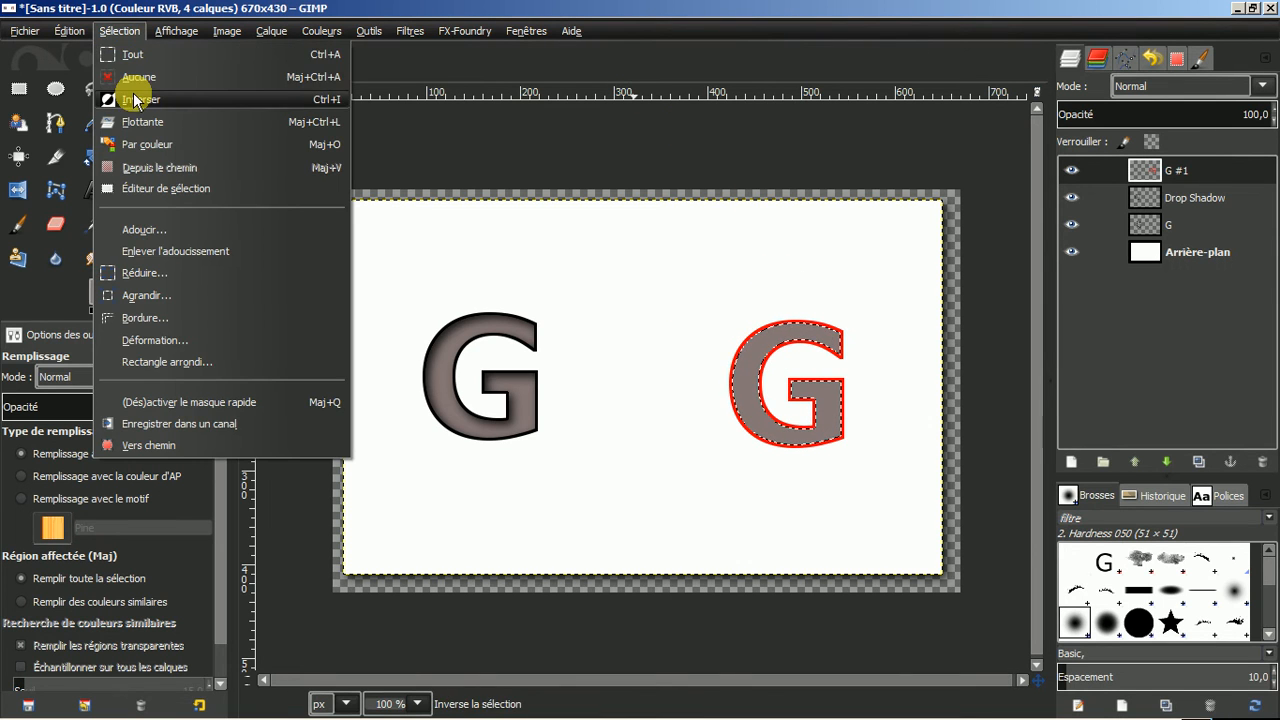
Invert the selection around the red-outlined G and repeat the drop shadow filter with the same settings, clearing the selection.
click(136, 100)
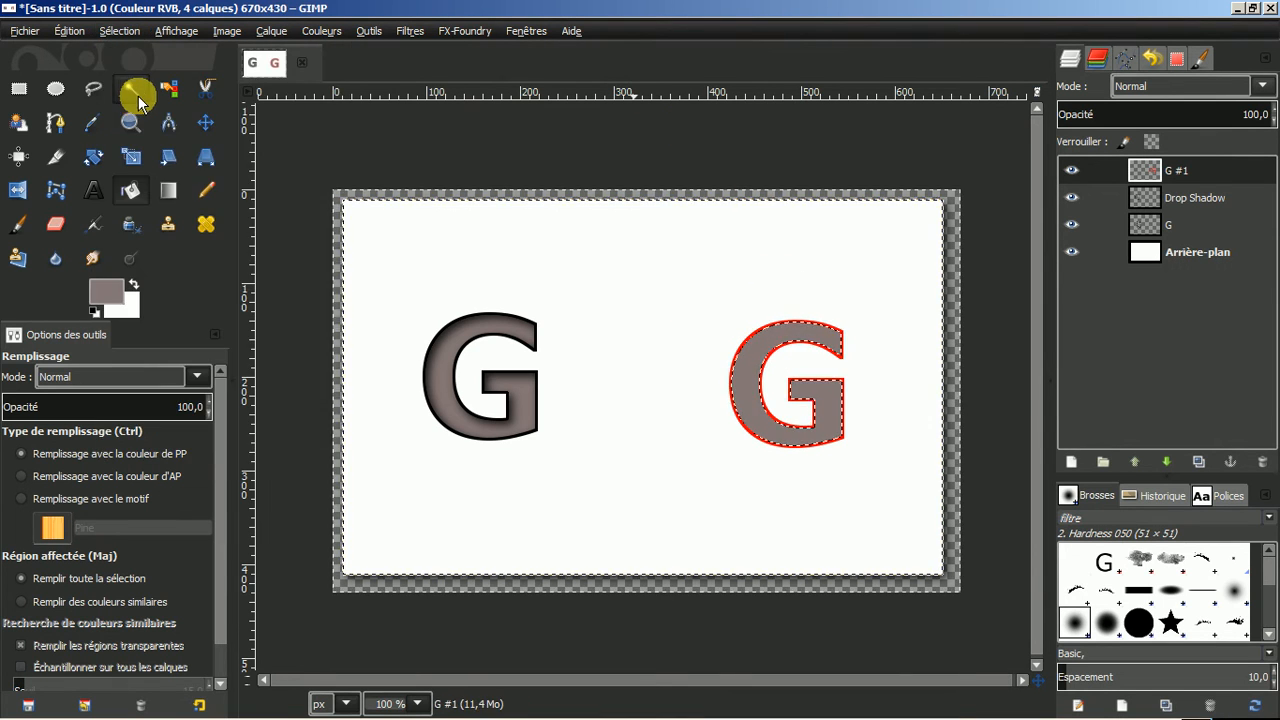
click(409, 31)
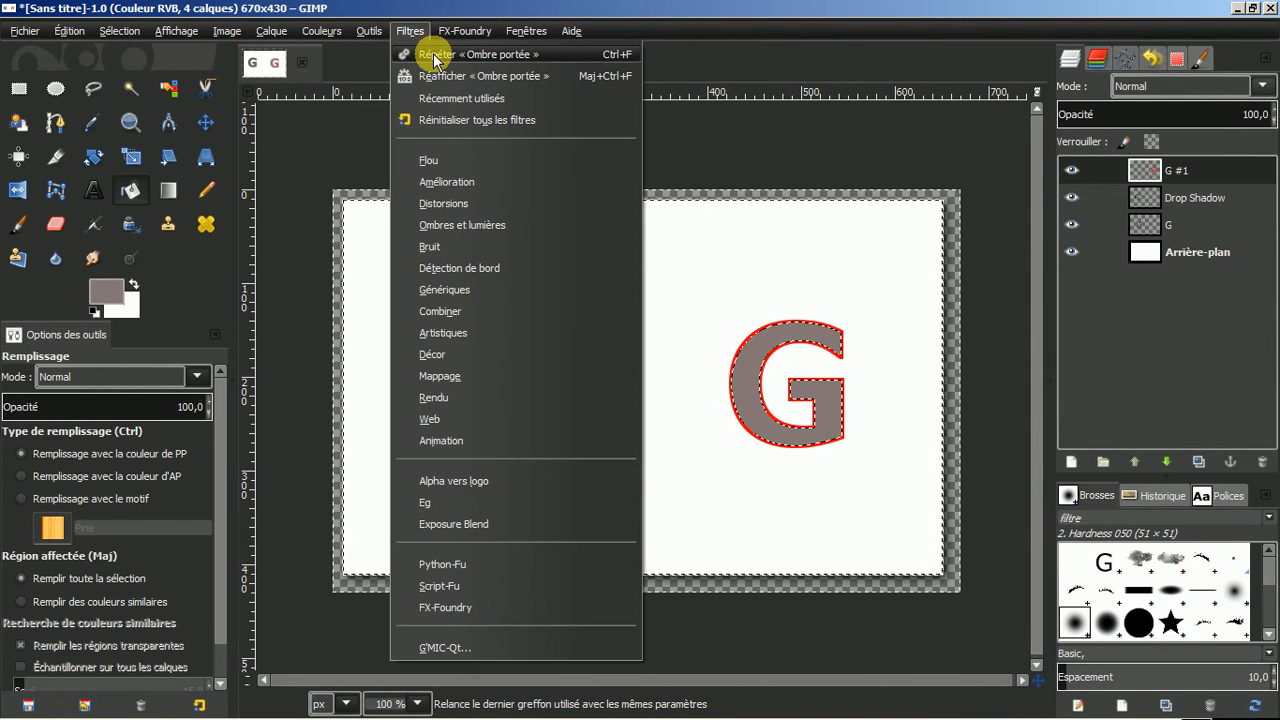
click(433, 55)
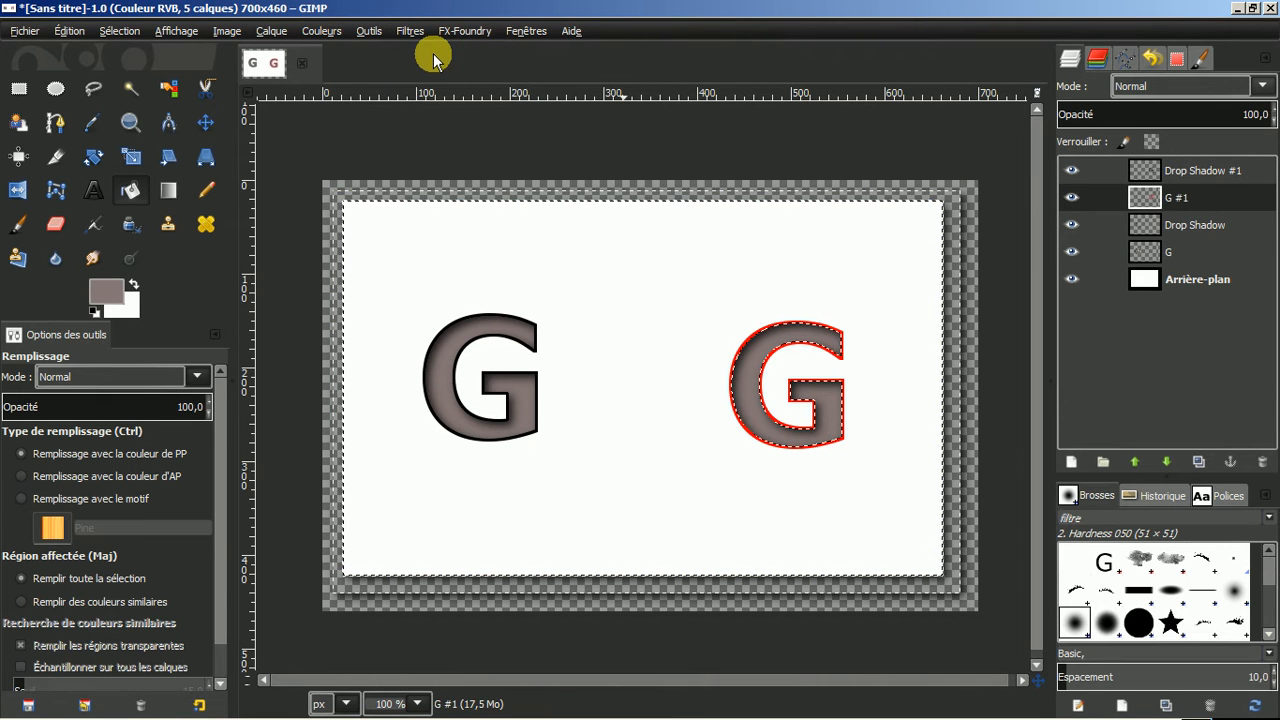
click(121, 35)
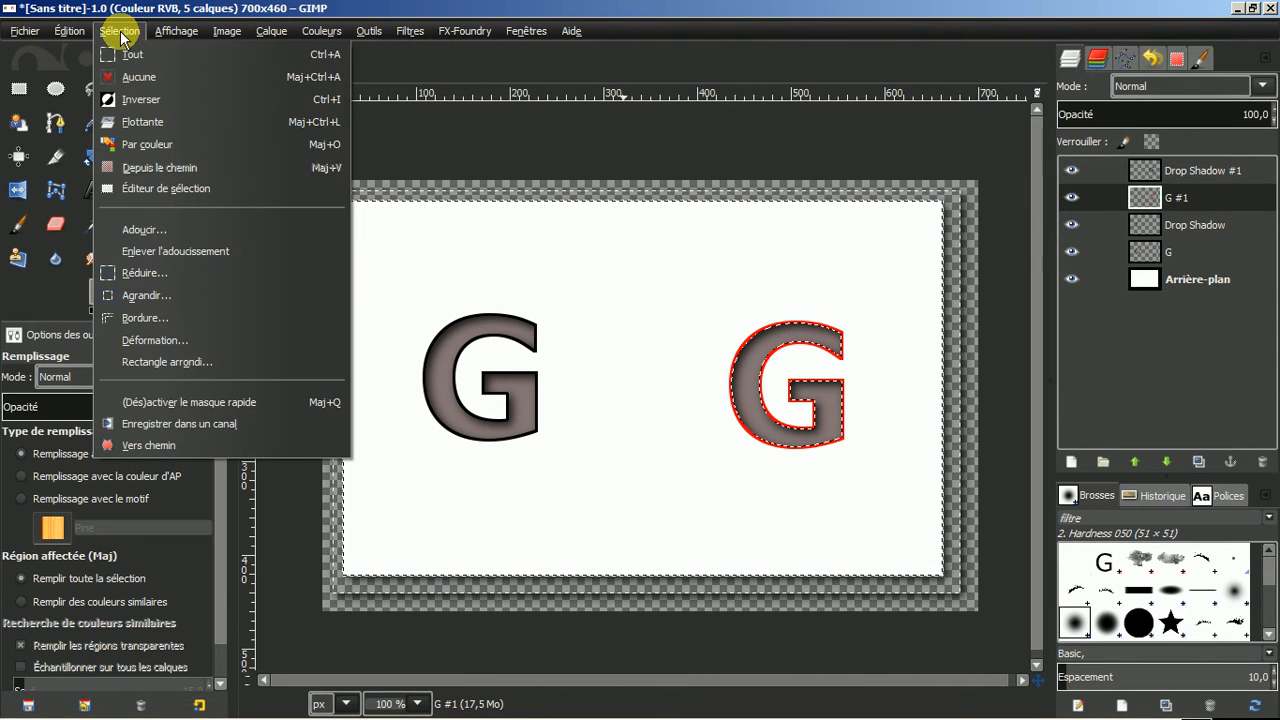
click(141, 80)
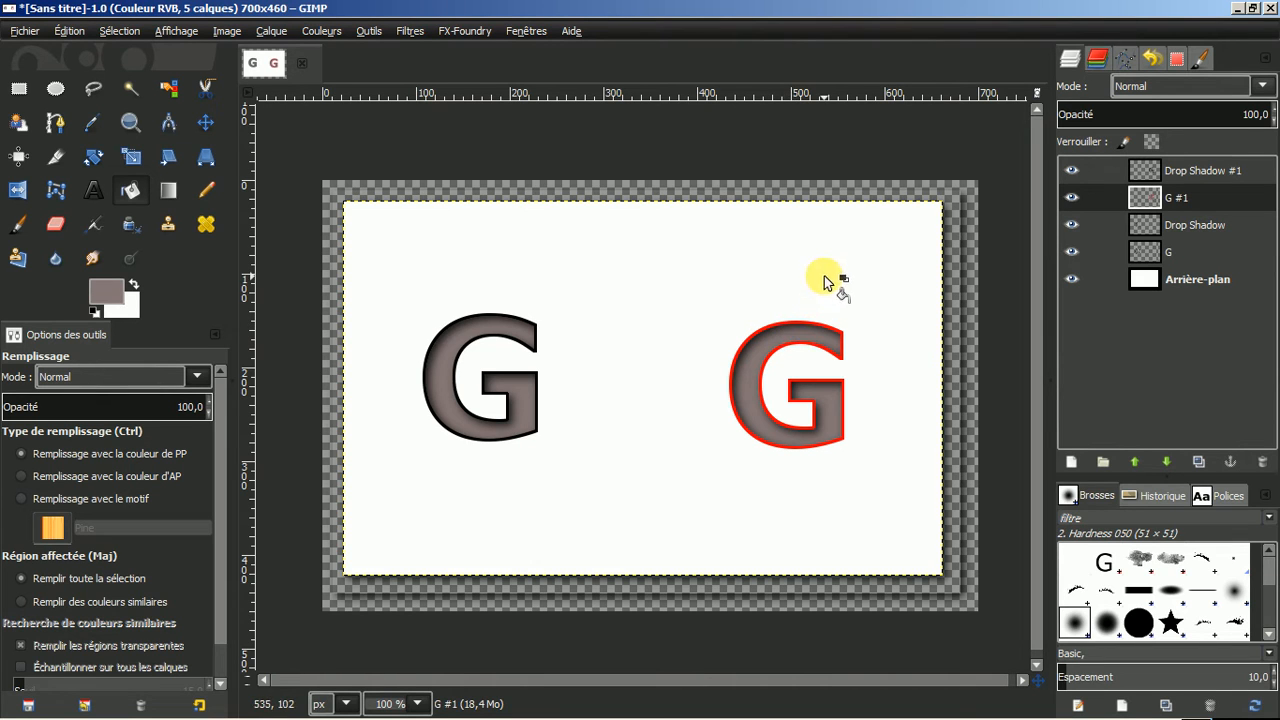
Close the two-letter image without saving and reset the foreground and background colours to black and white.
click(301, 63)
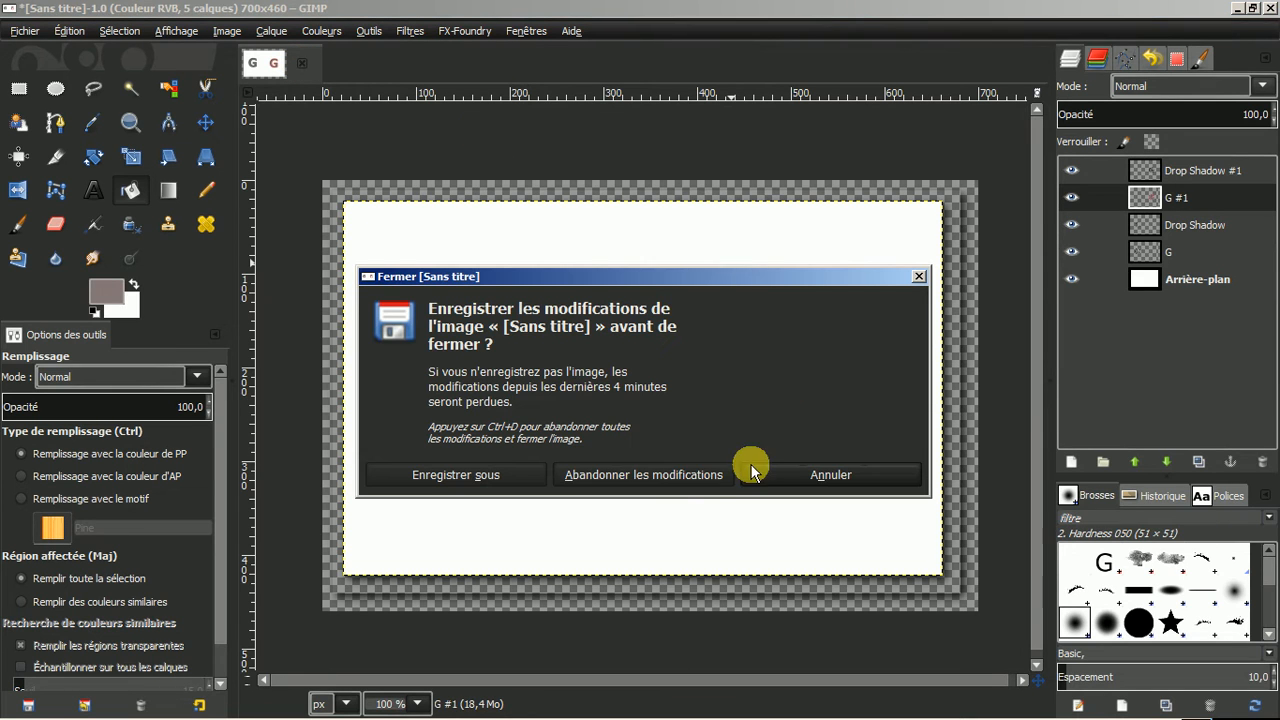
click(668, 476)
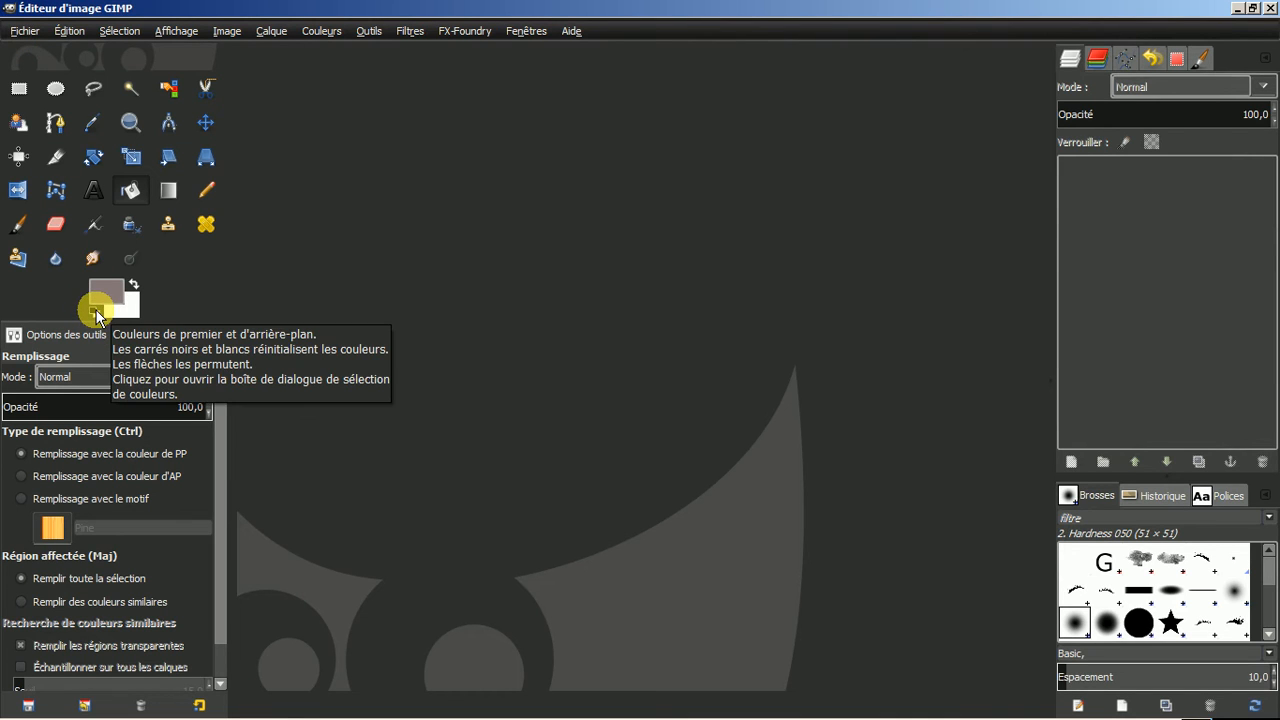
click(95, 313)
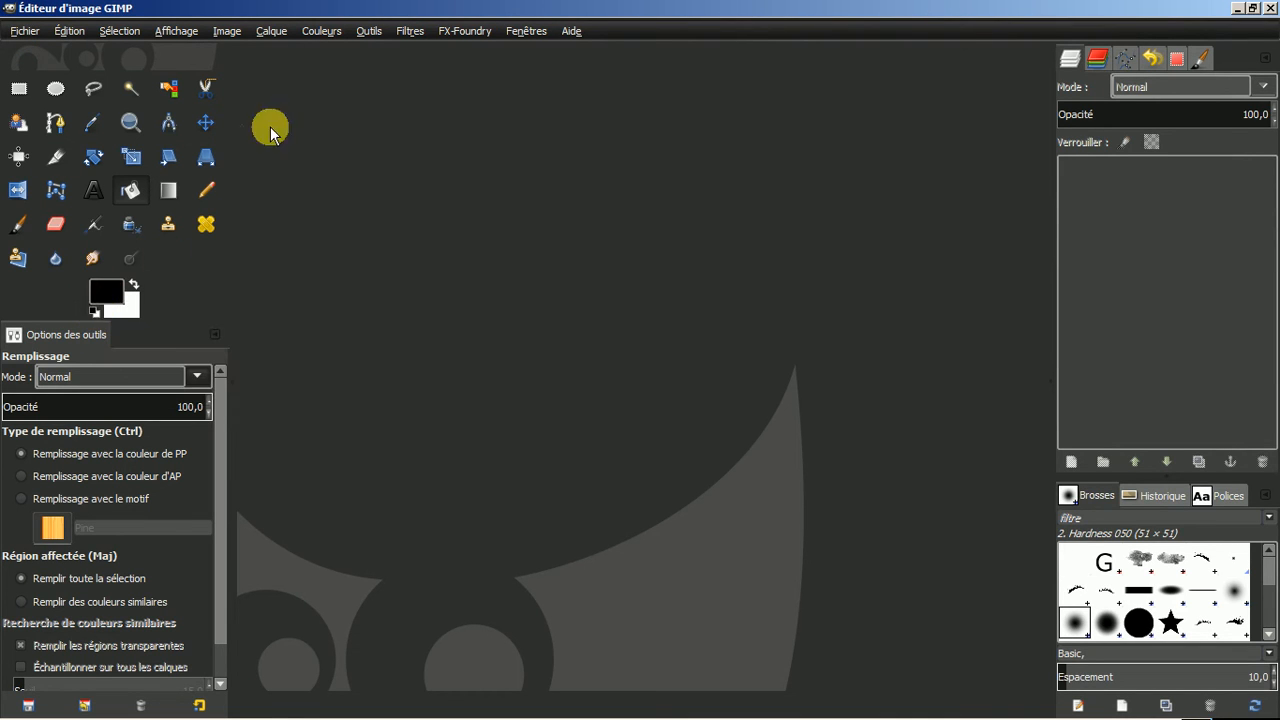
Create a new 640 x 400 px image filled with the black foreground colour.
click(22, 33)
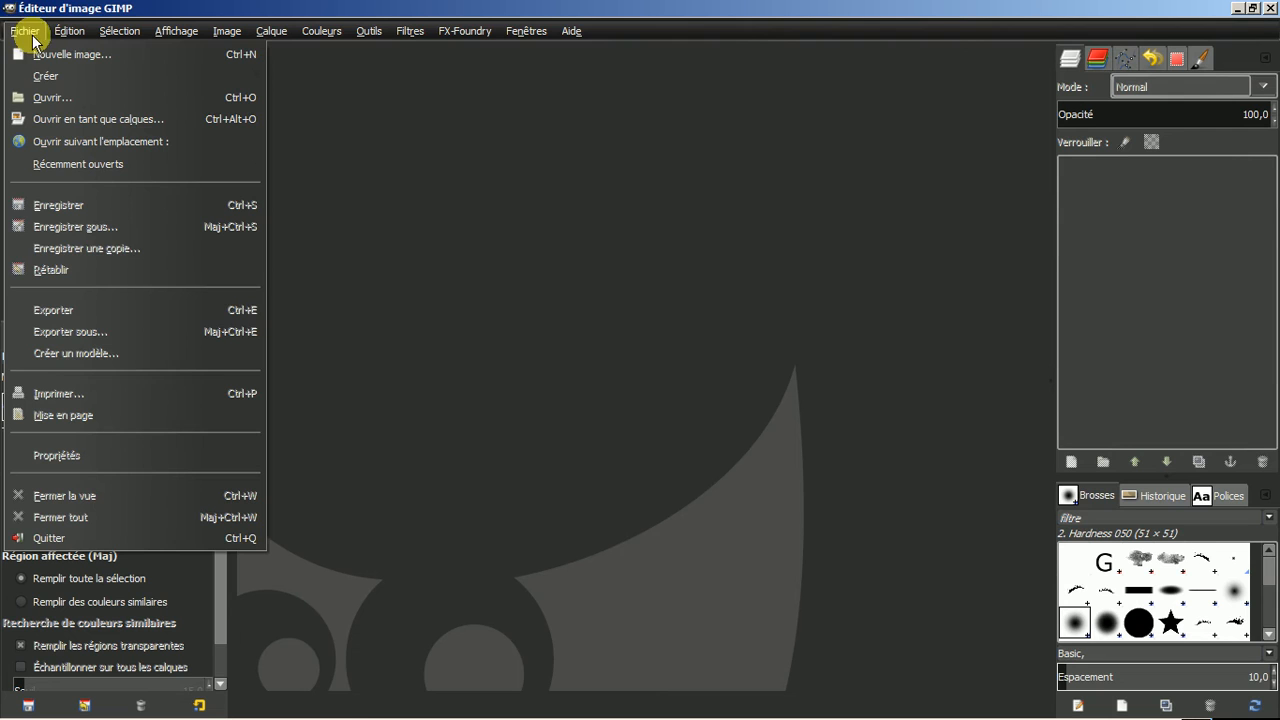
click(44, 57)
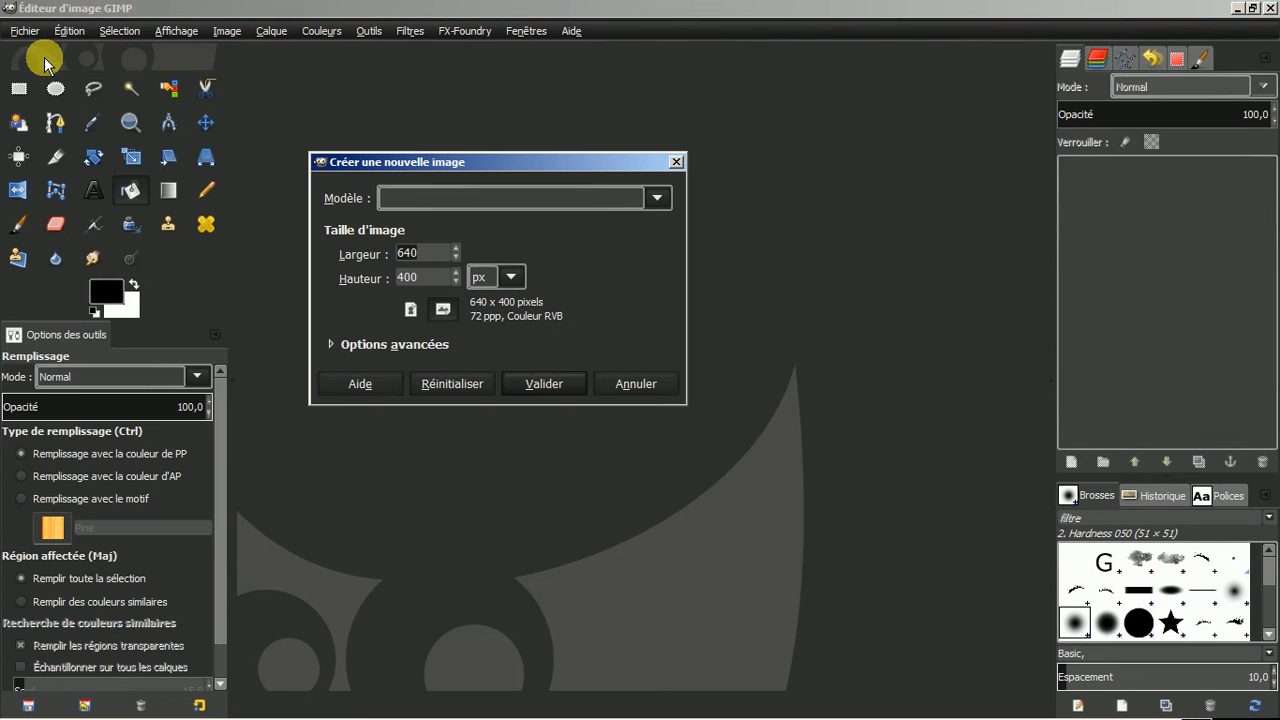
click(331, 344)
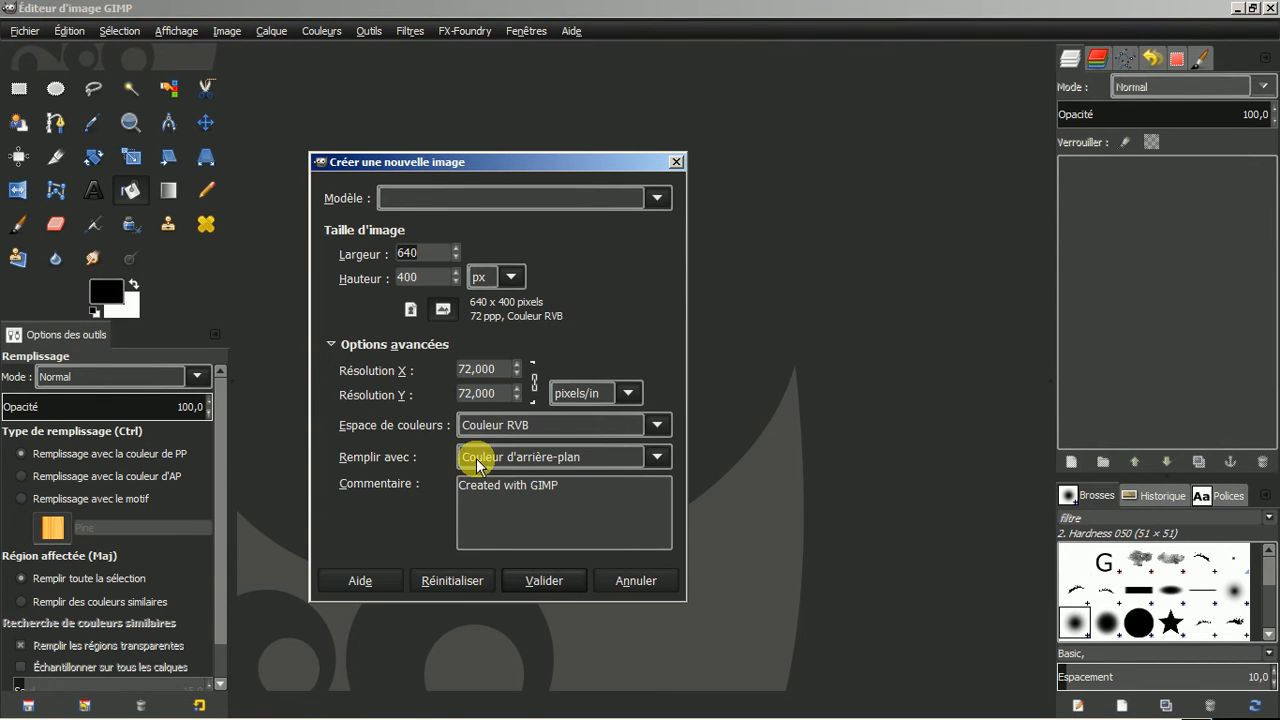
click(660, 457)
click(571, 481)
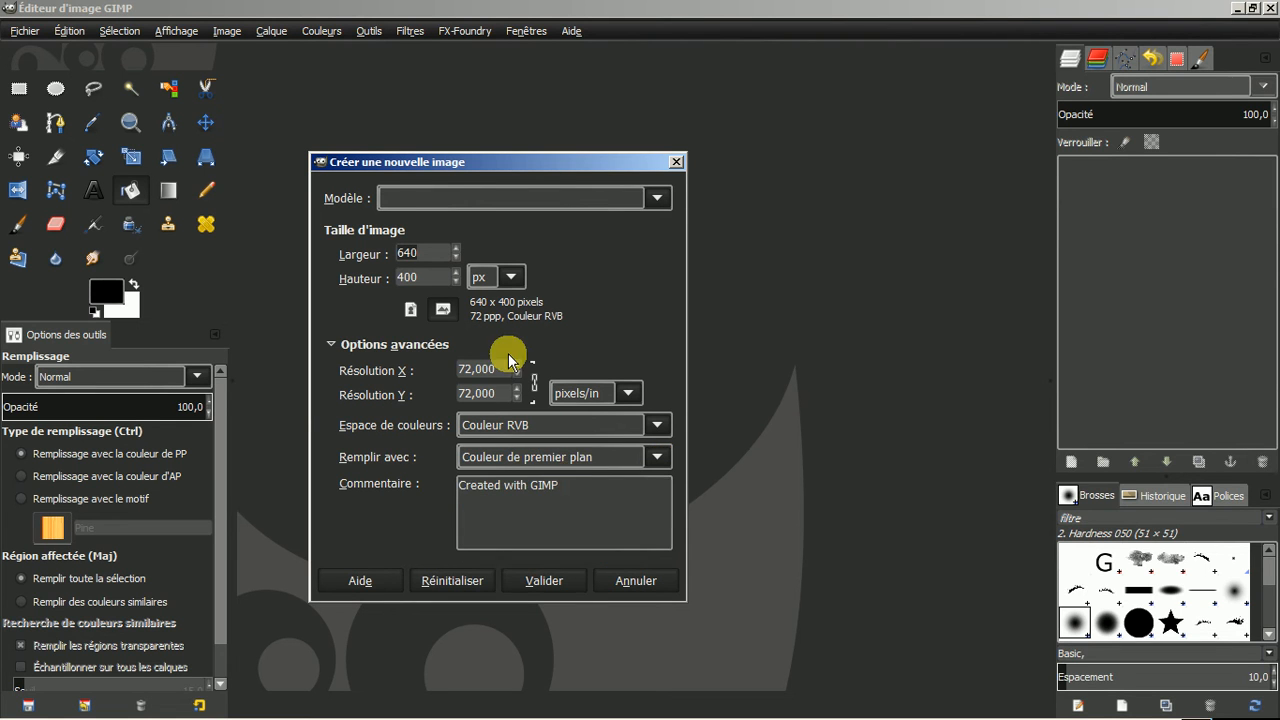
click(544, 580)
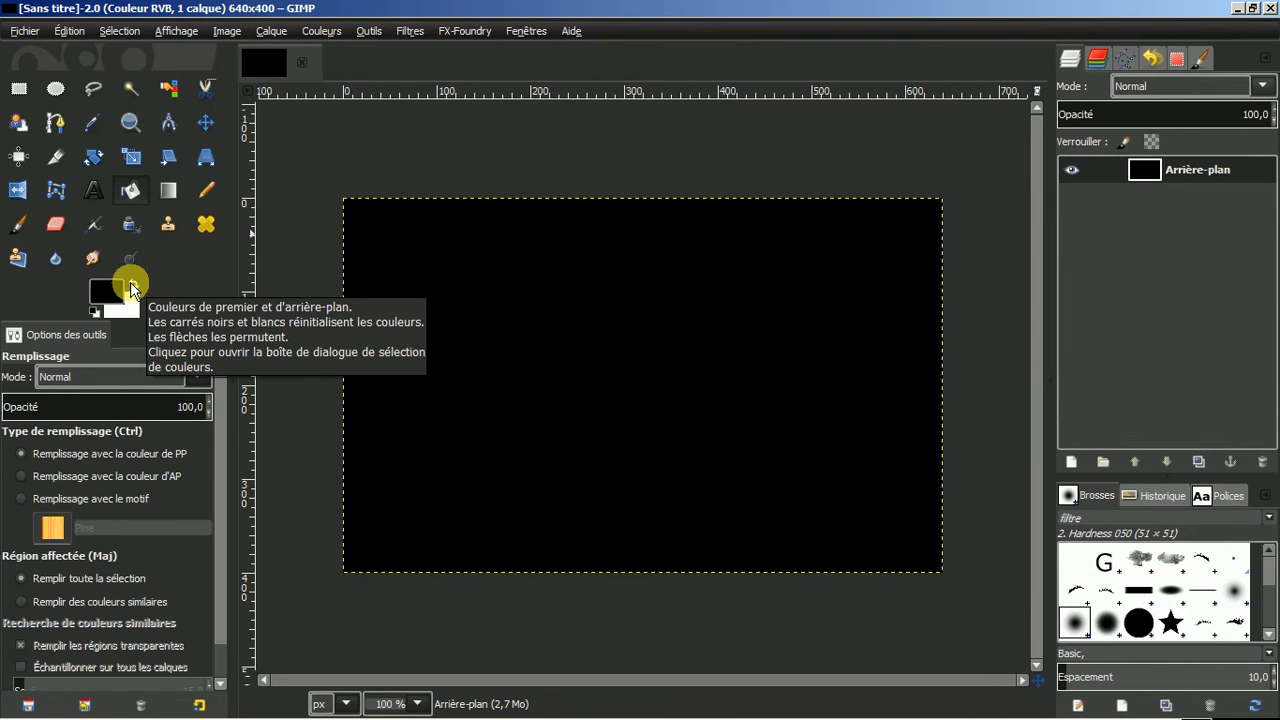
Swap the foreground and background colours and add the text "GIMP" in white 180 px Bookman Old Style Semi-Bold on the black canvas.
click(131, 285)
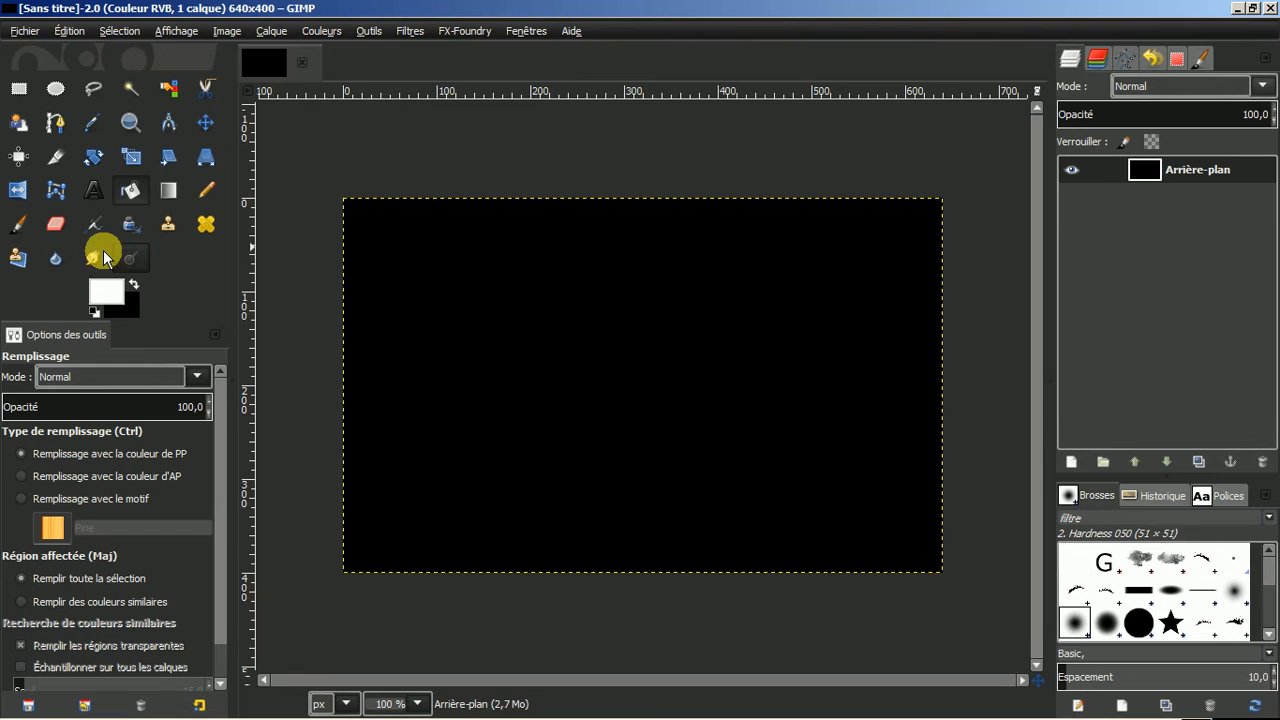
click(95, 192)
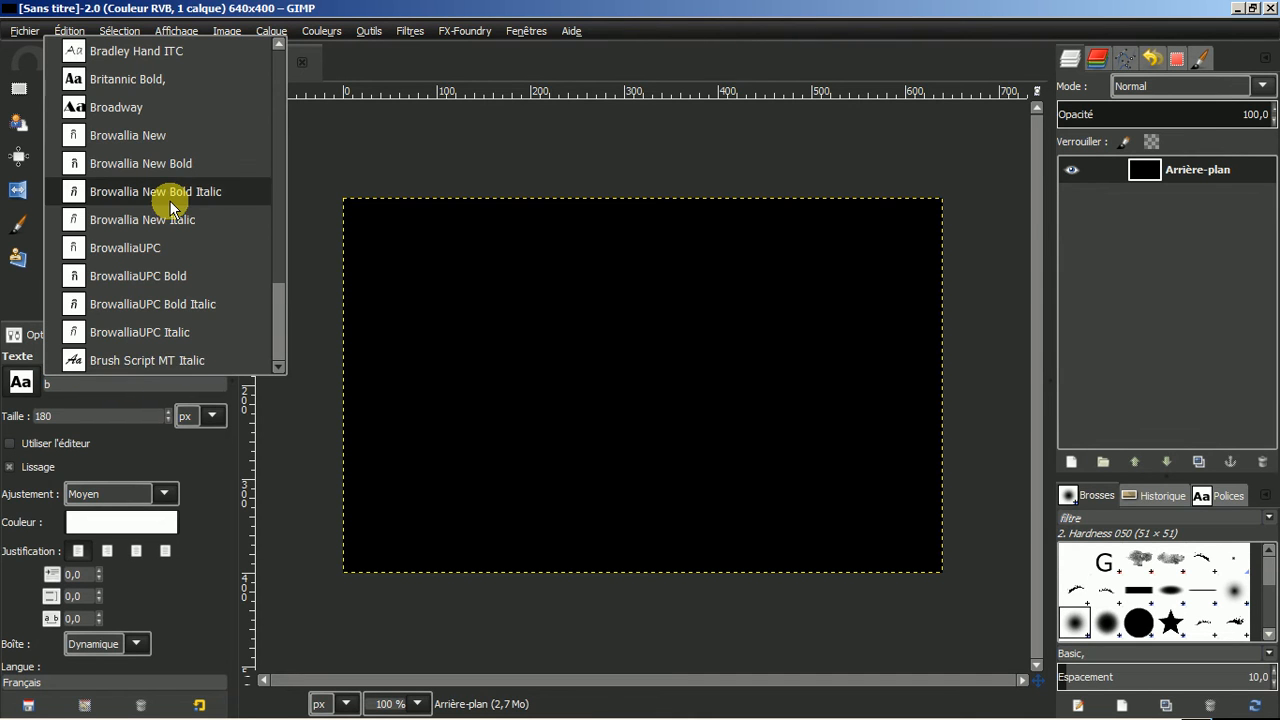
scroll(169, 200, up, 1)
scroll(166, 200, up, 2)
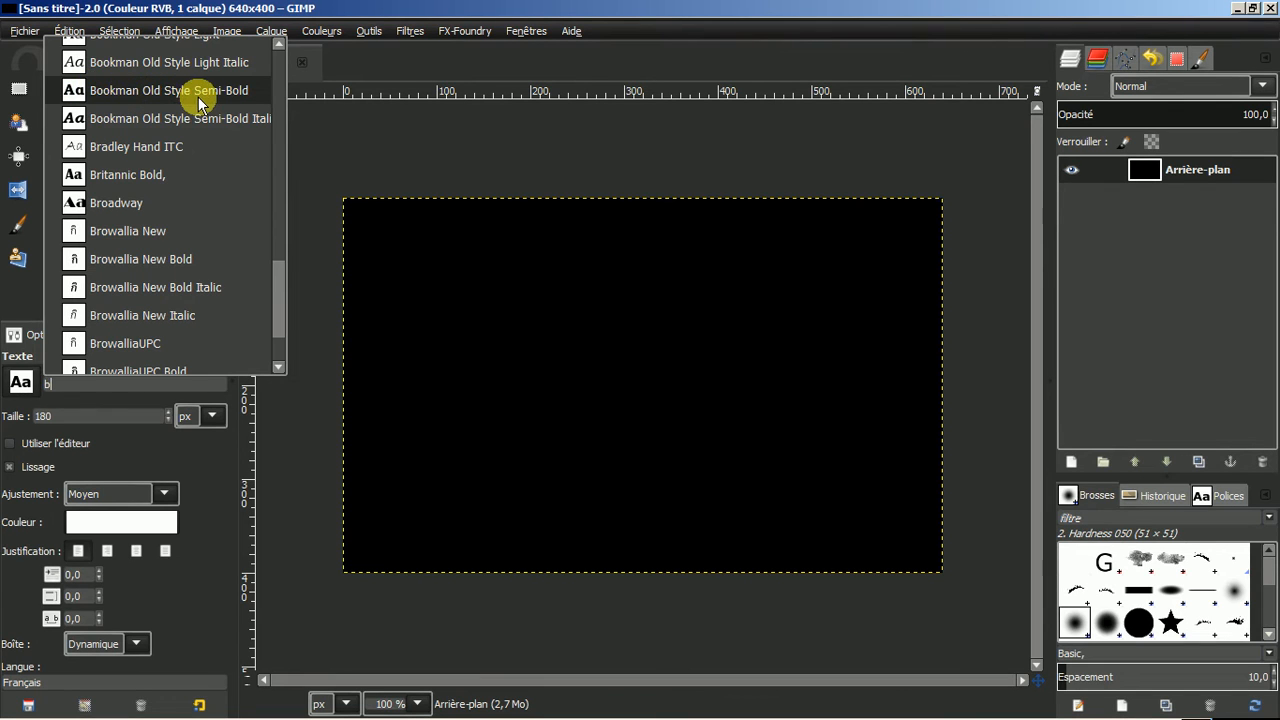
click(165, 90)
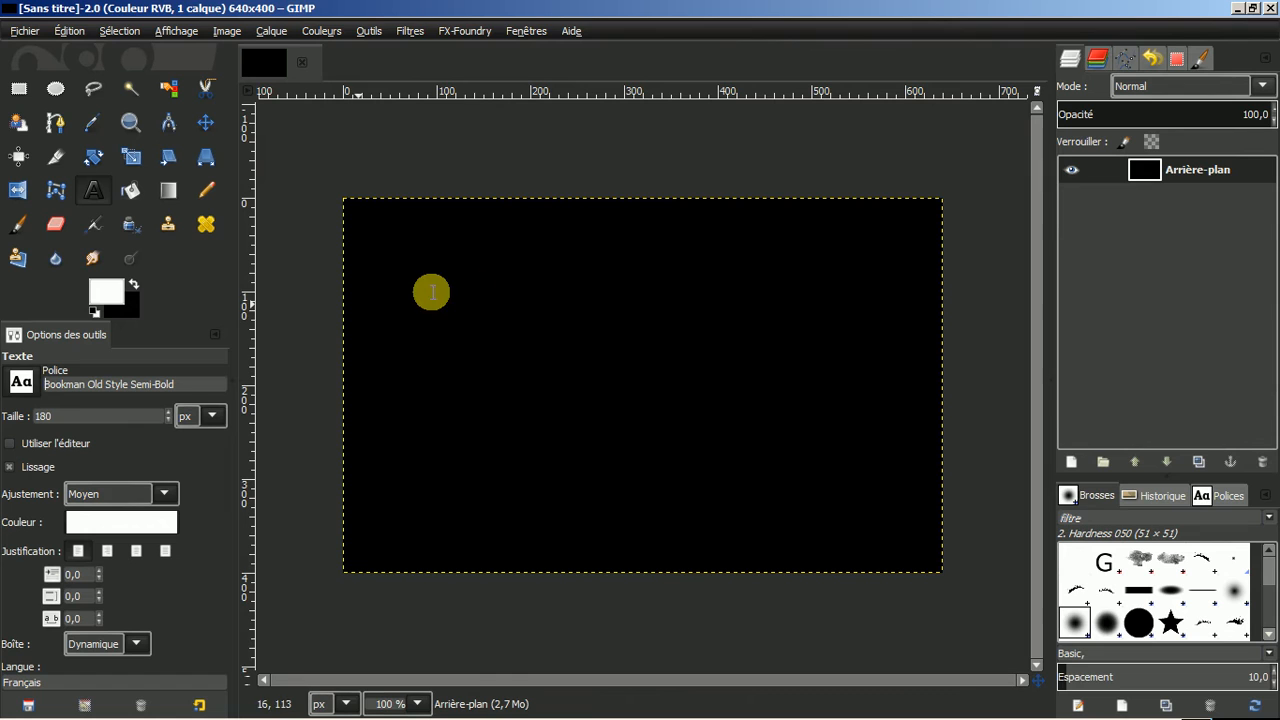
click(408, 357)
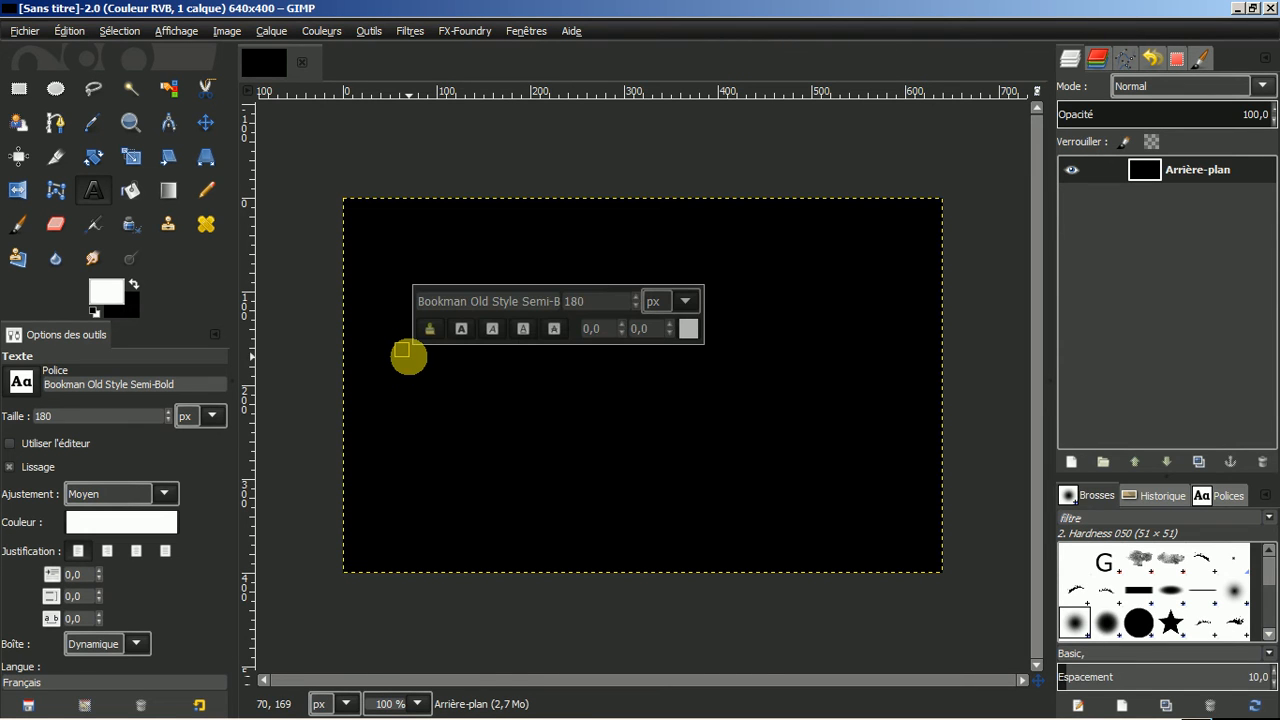
text(GIMP)
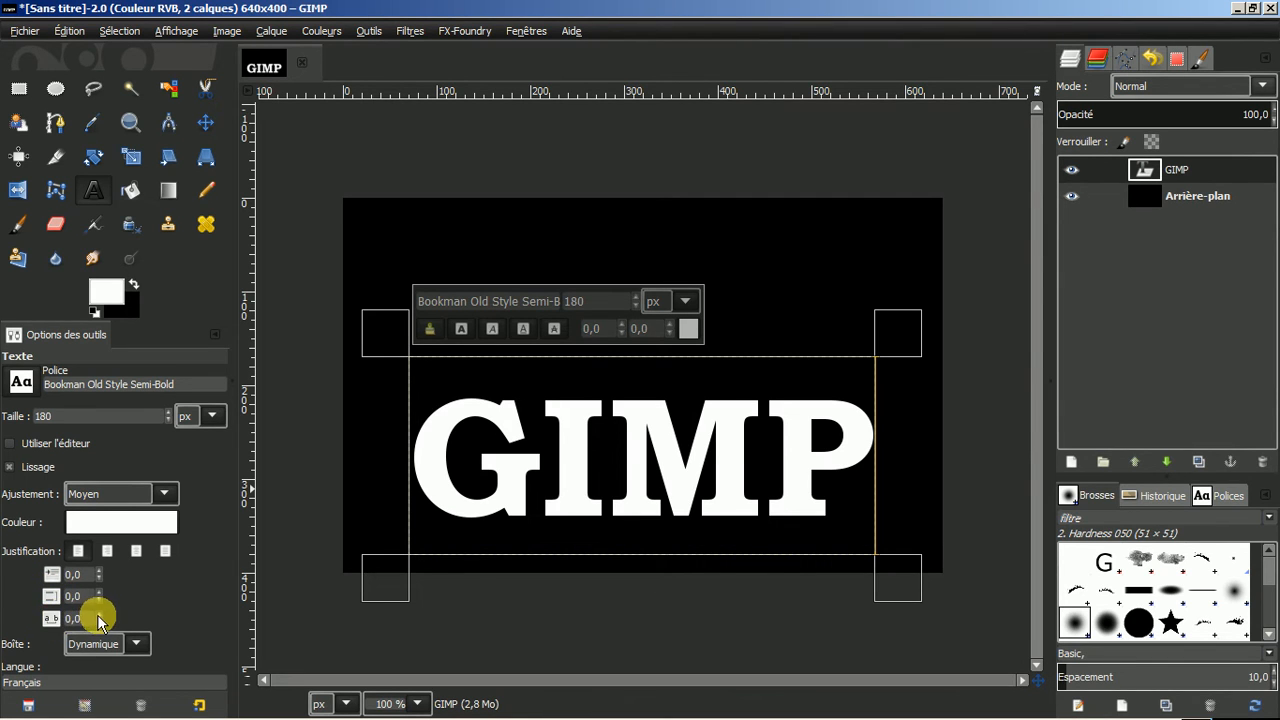
Set the GIMP text's letter spacing to 20 and centre the text horizontally and vertically on the canvas.
drag(99, 617, 99, 618)
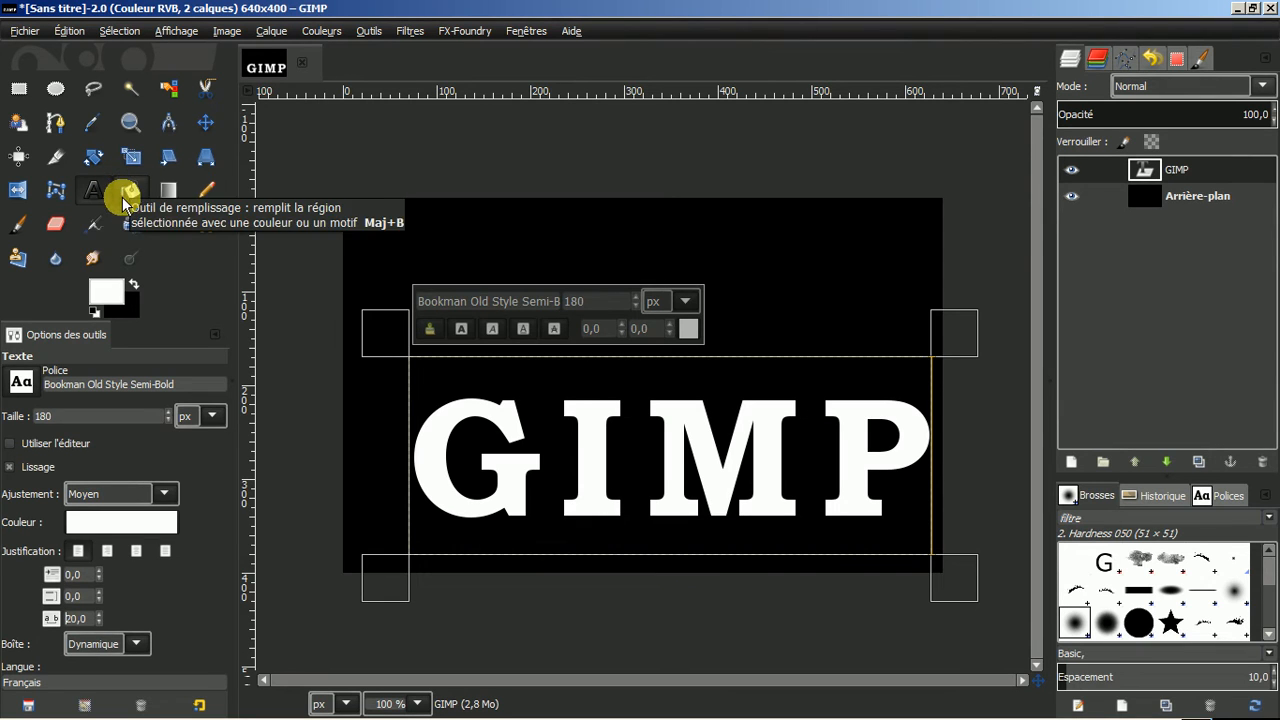
click(17, 158)
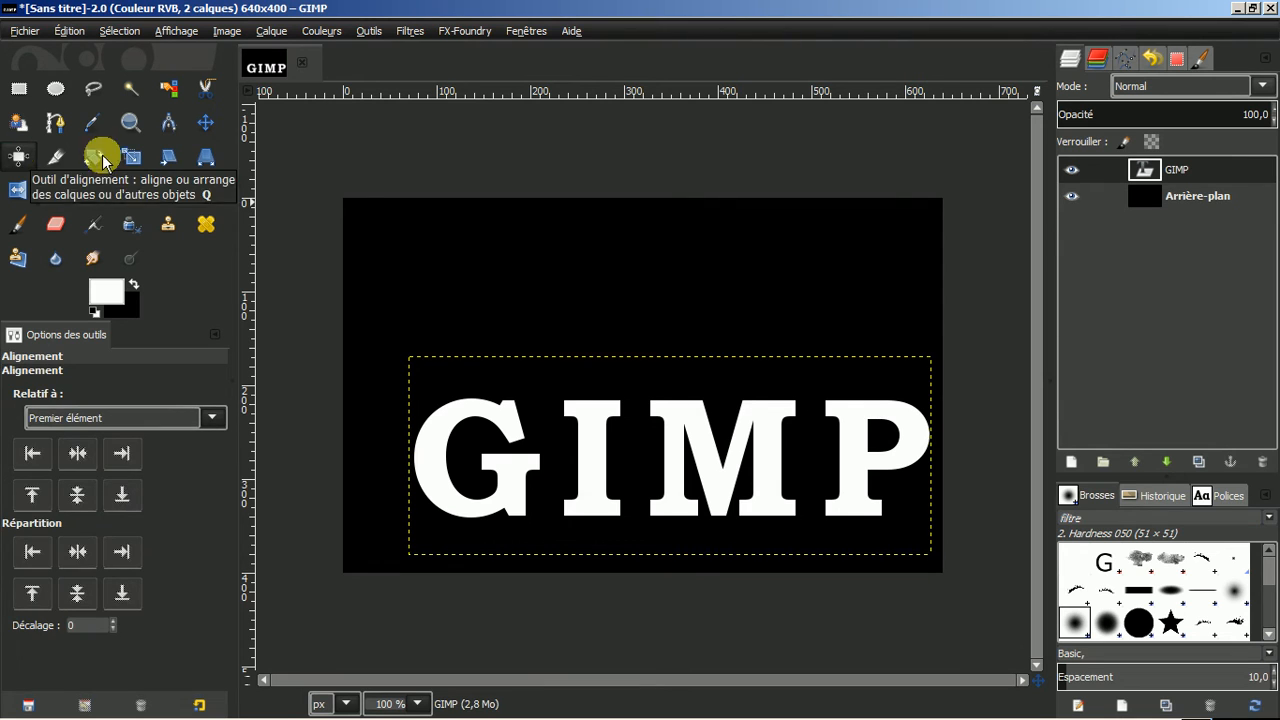
click(451, 401)
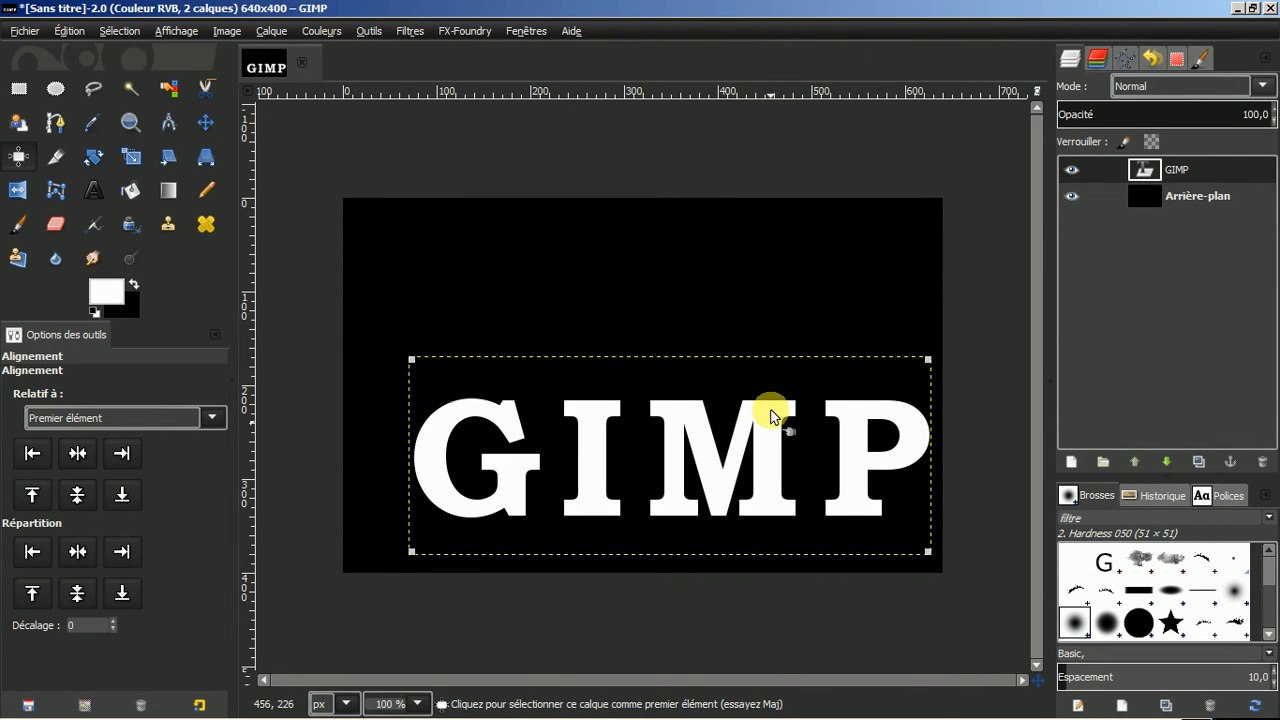
click(77, 453)
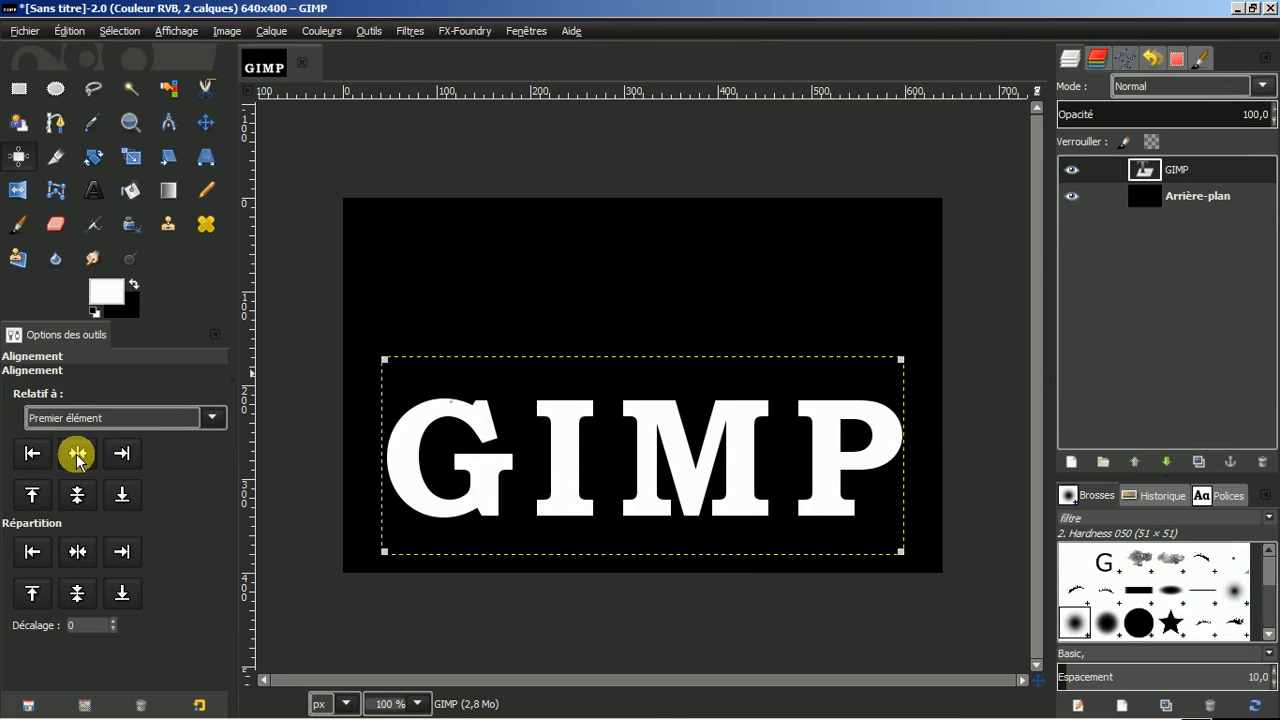
click(77, 492)
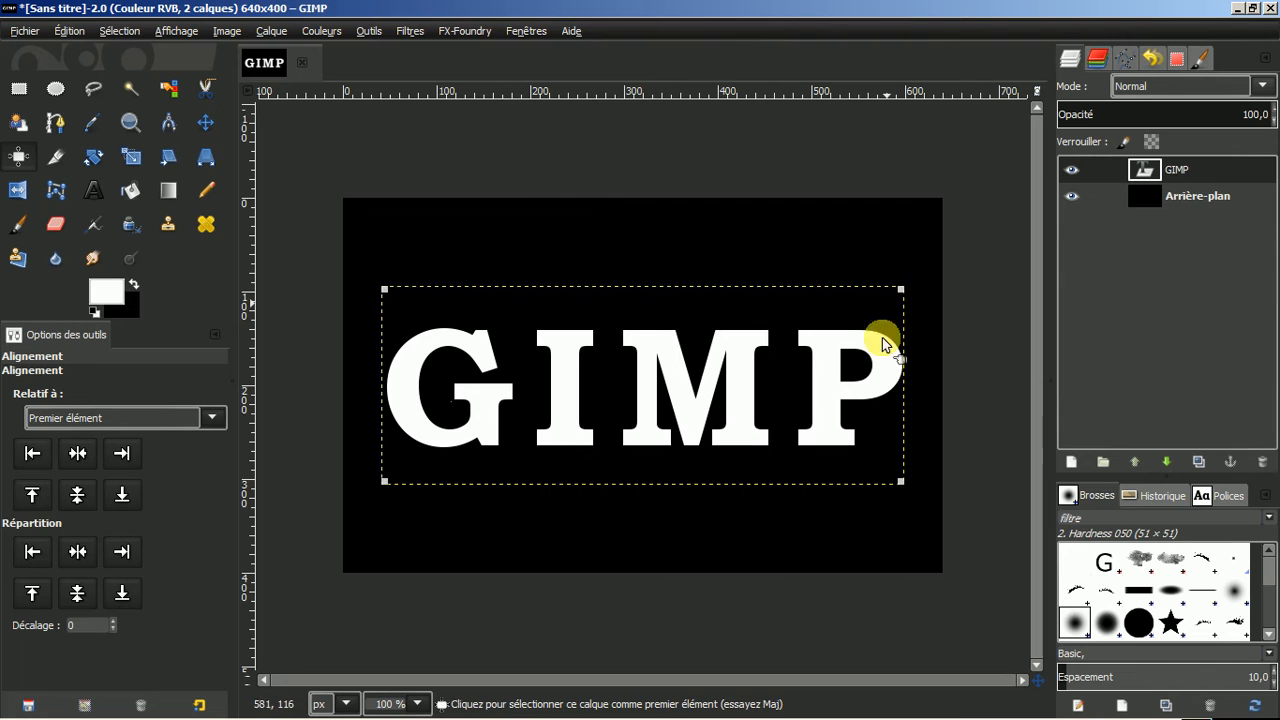
click(205, 123)
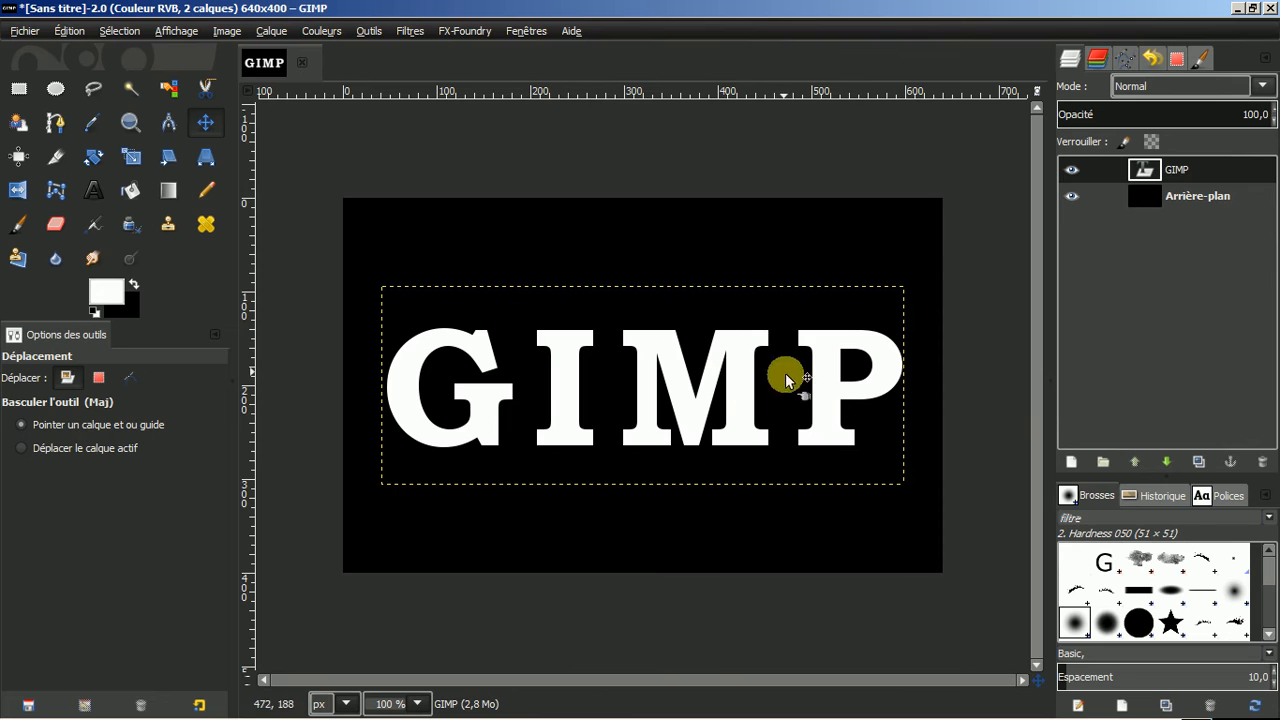
Apply a linear motion blur (Flou cinétique) with length 20 and angle 130 to the GIMP text layer.
click(409, 31)
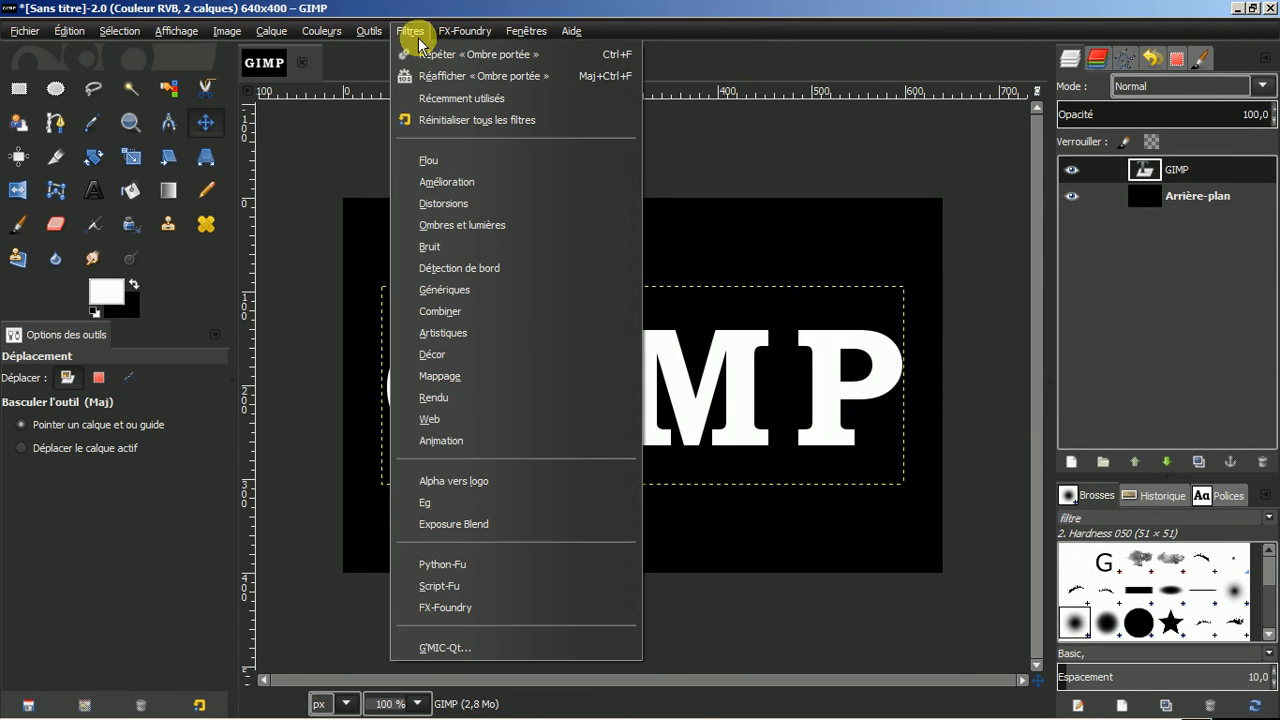
mouse_move(441, 168)
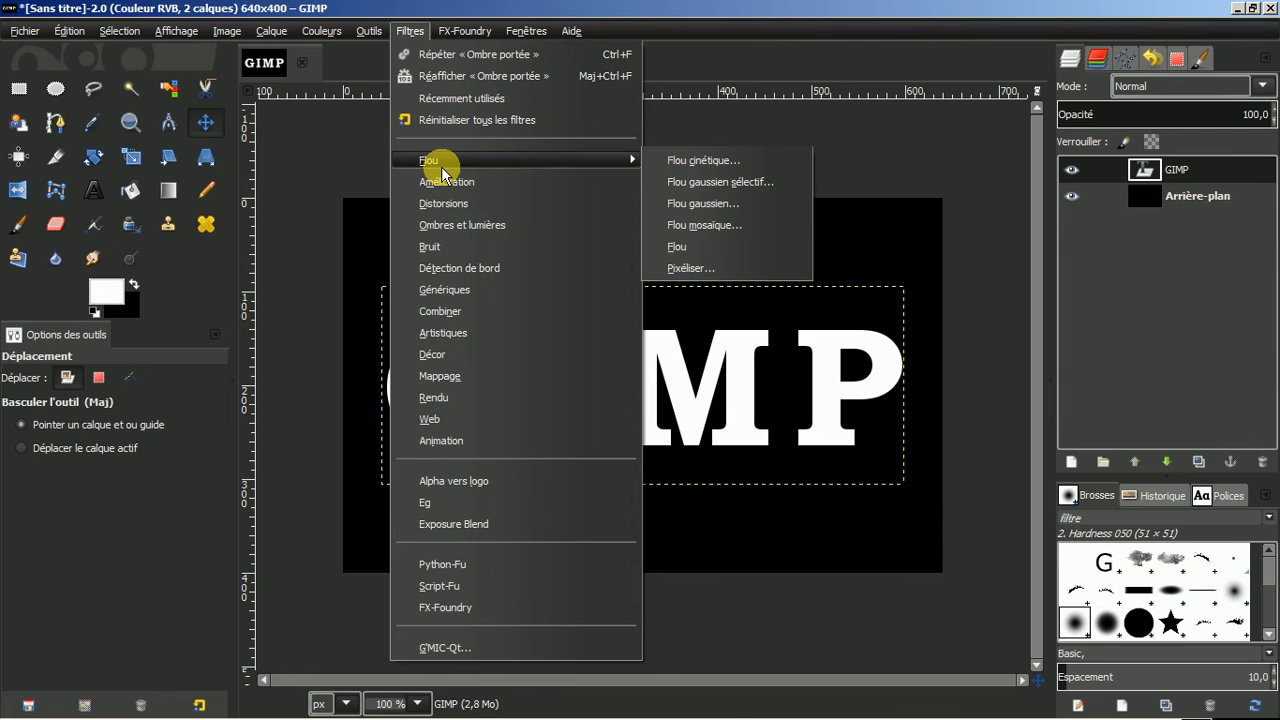
click(662, 160)
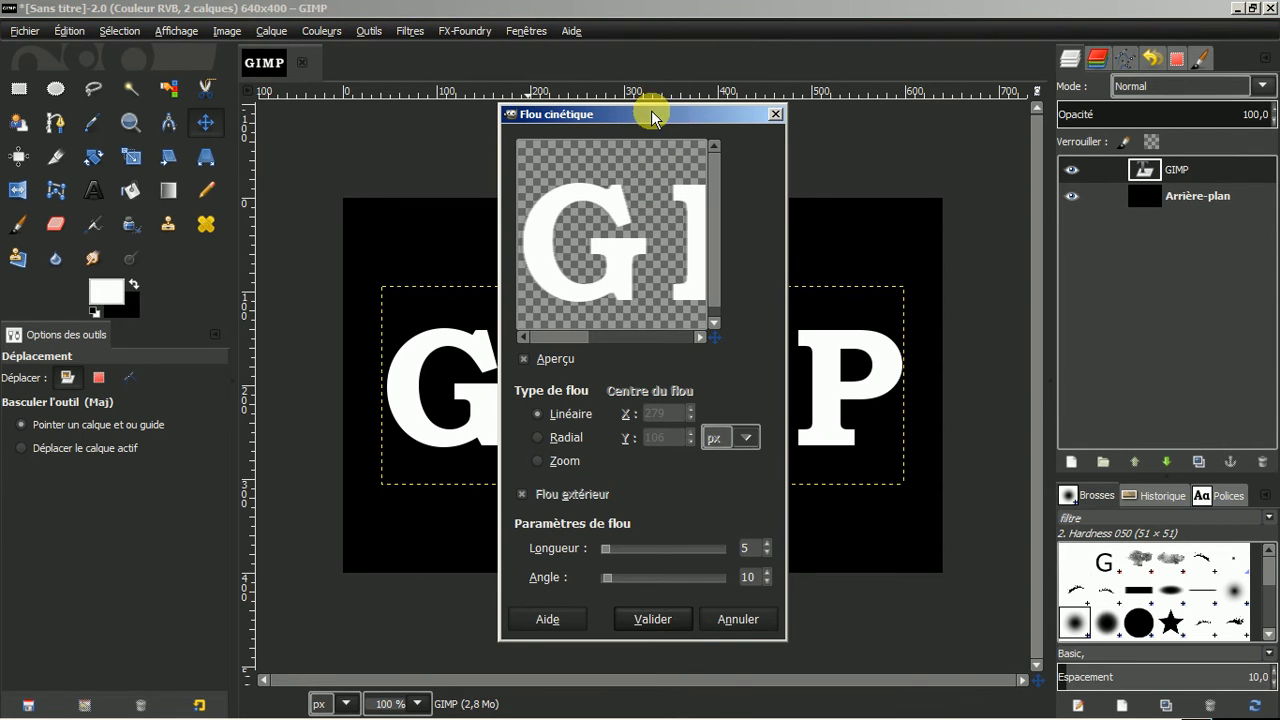
drag(652, 116, 350, 84)
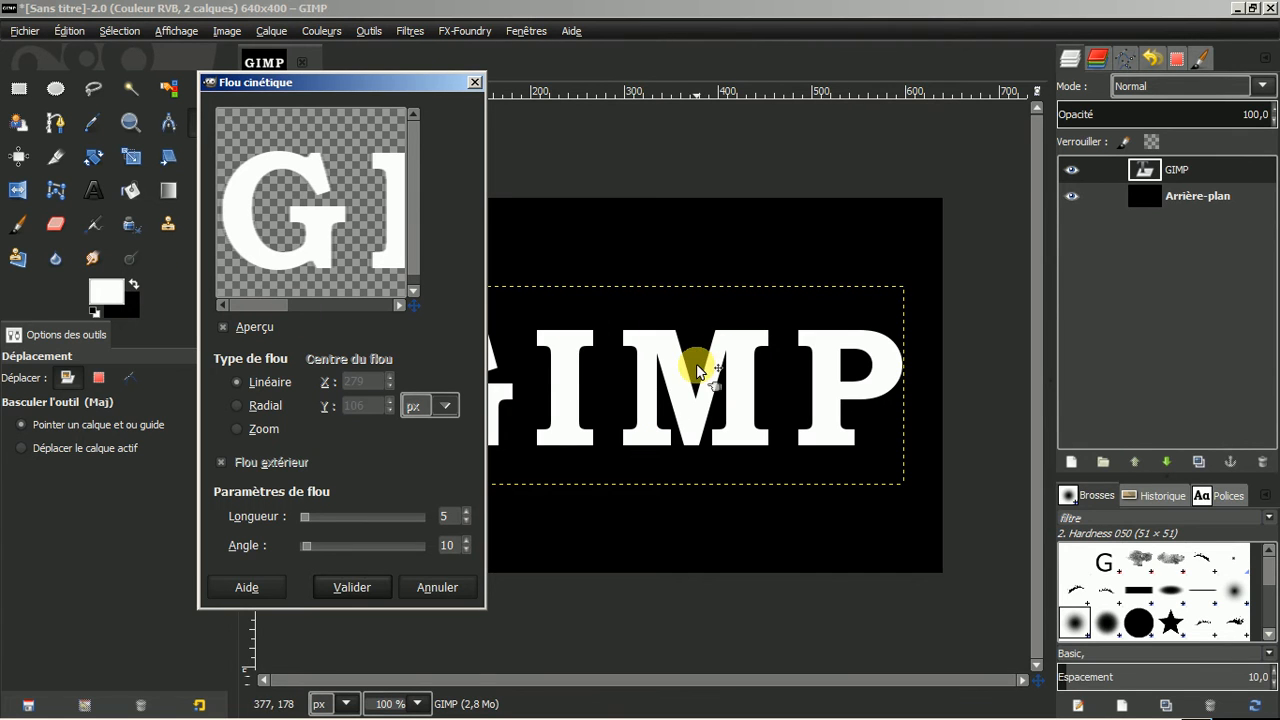
click(469, 514)
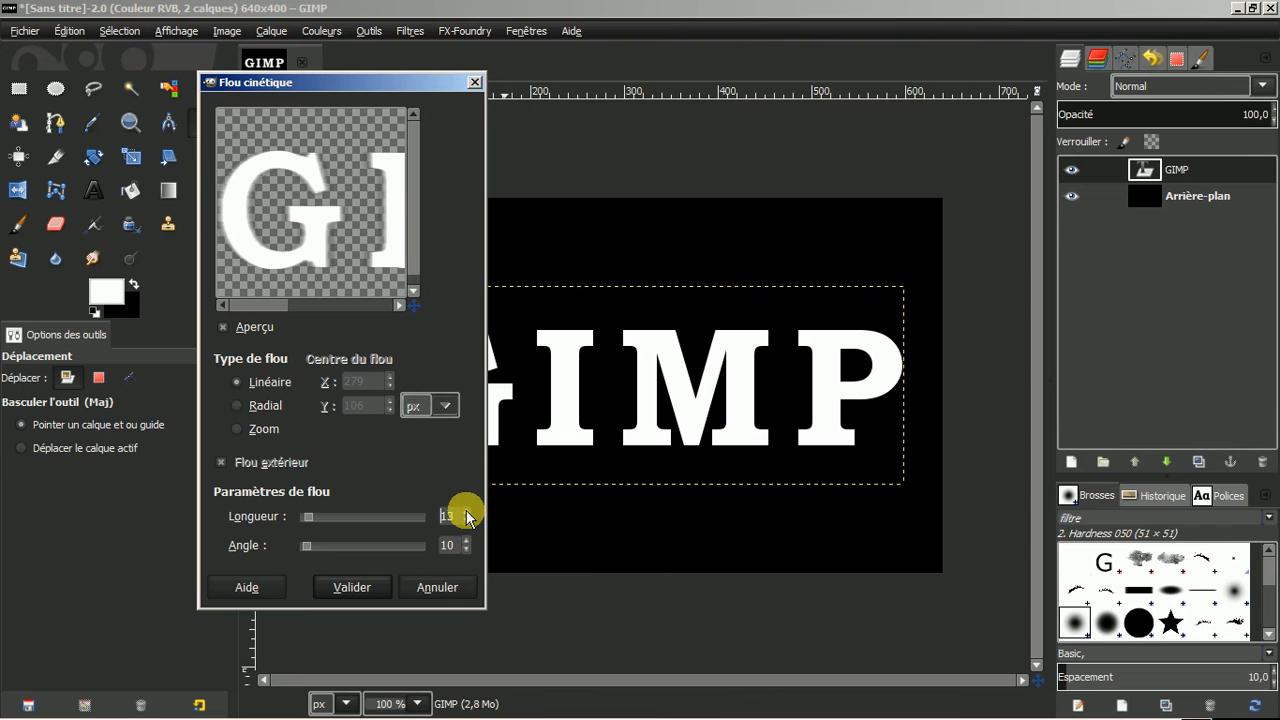
click(467, 512)
click(467, 512)
click(467, 512)
click(467, 512)
click(467, 512)
click(467, 512)
click(467, 512)
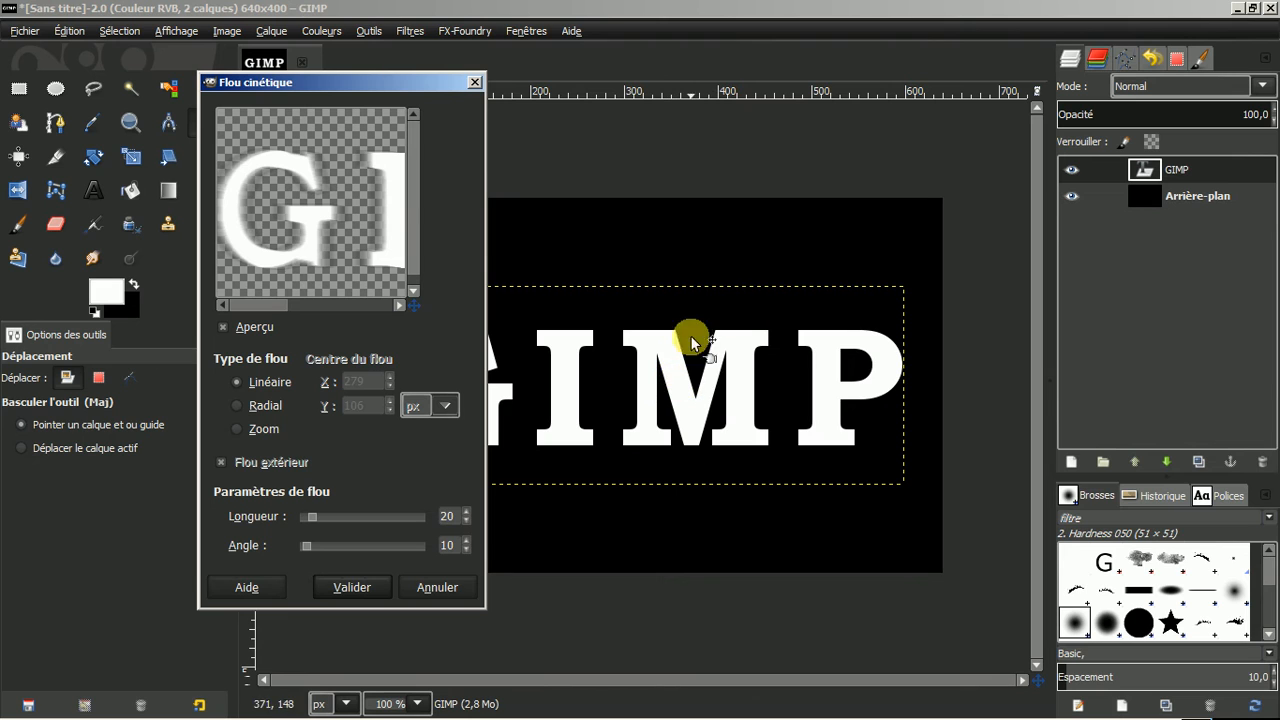
click(450, 544)
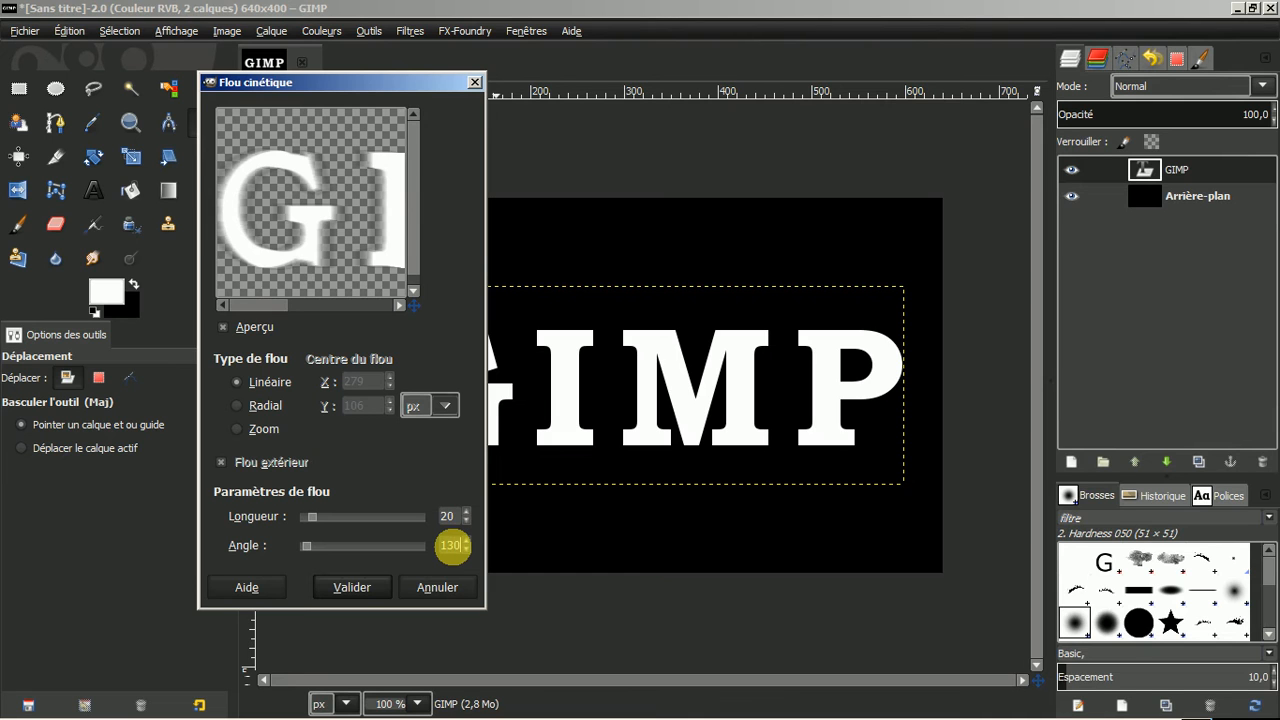
click(348, 587)
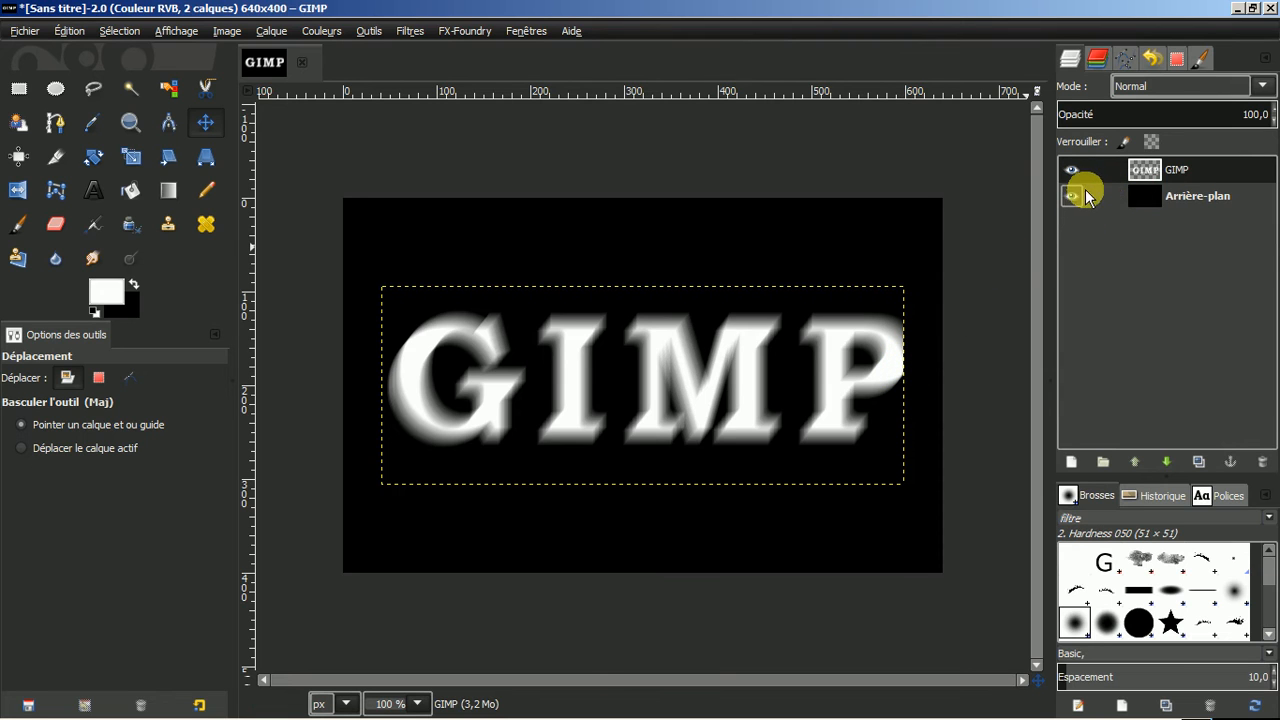
Undo the motion blur on the GIMP text layer and enlarge that layer to the image size.
click(1196, 197)
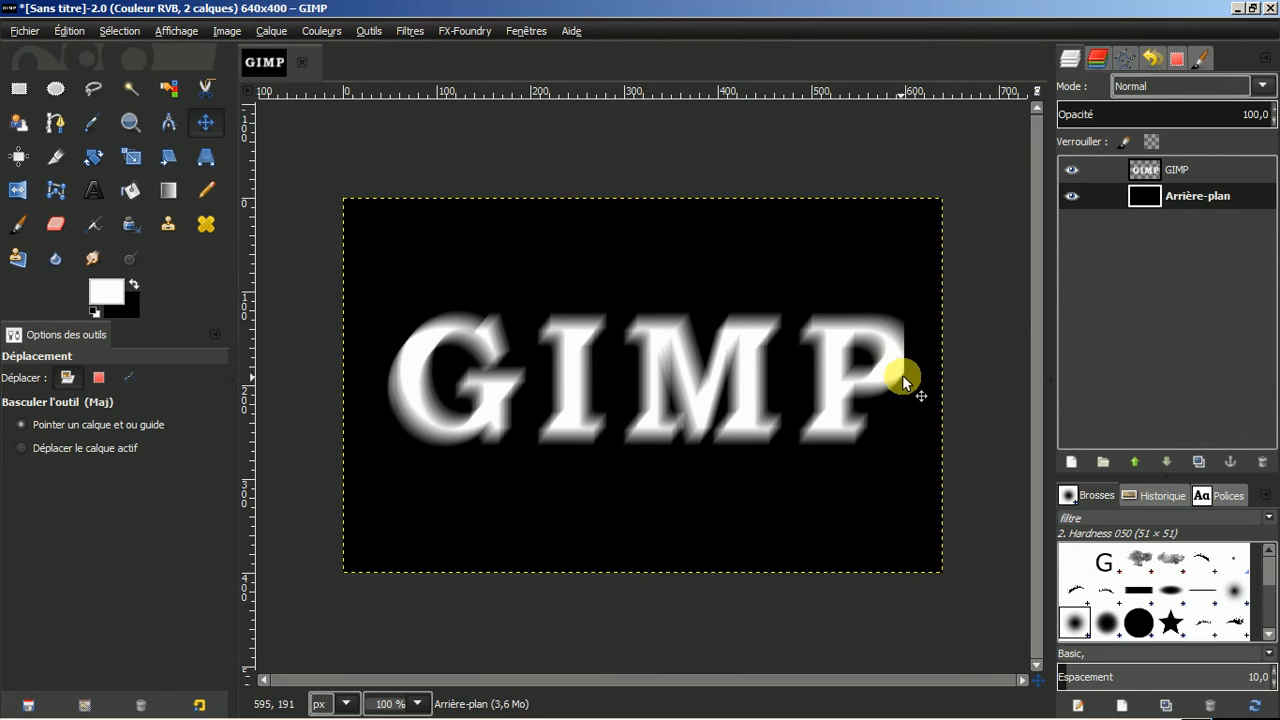
click(1180, 172)
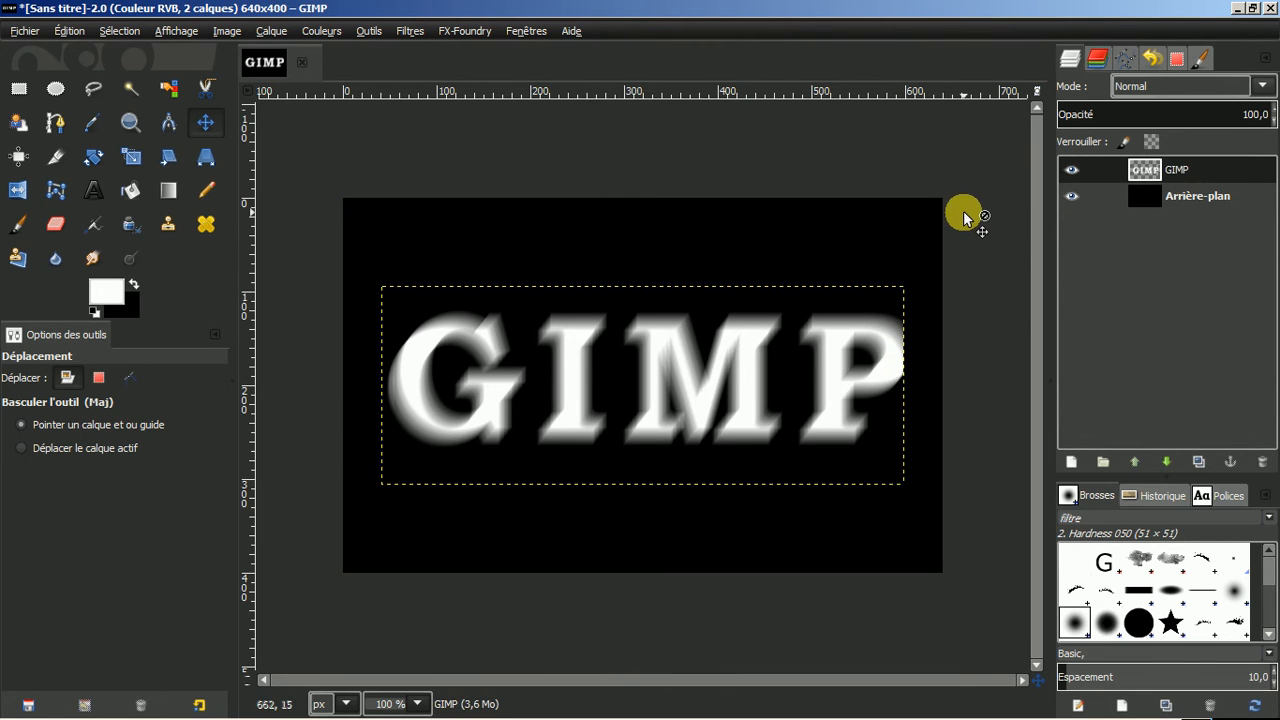
key(ctrl+z)
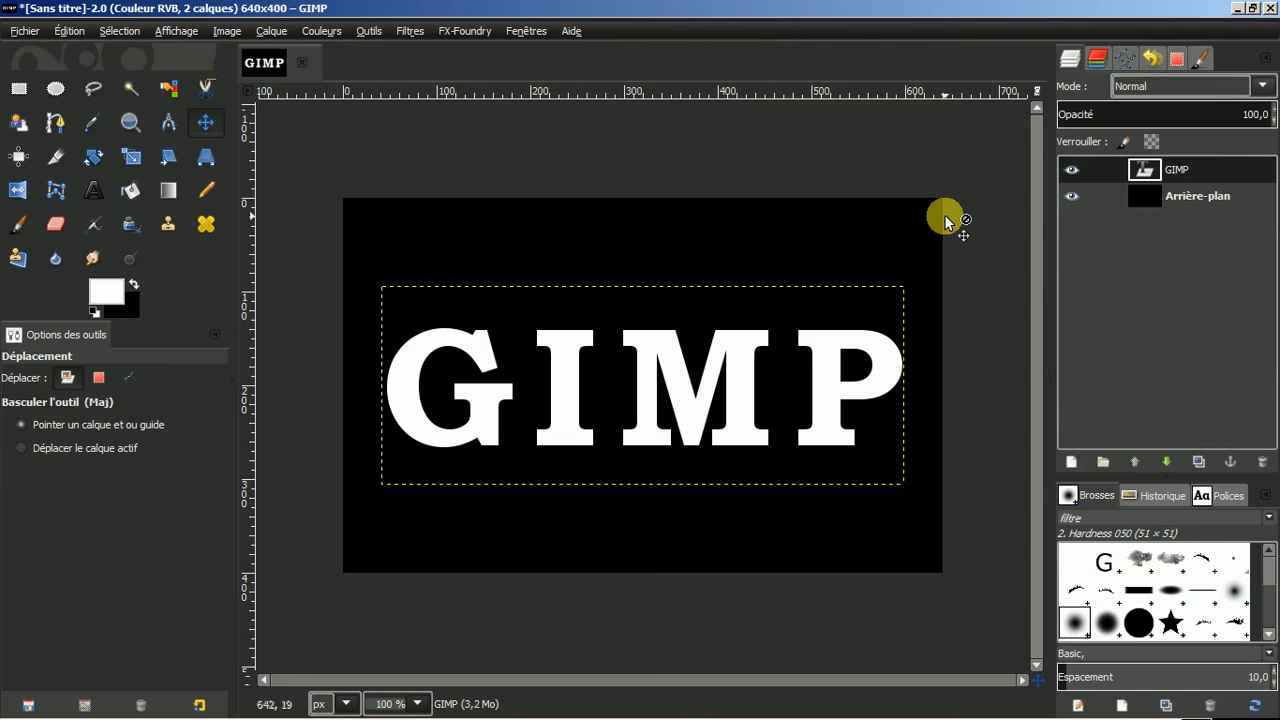
right_click(1198, 174)
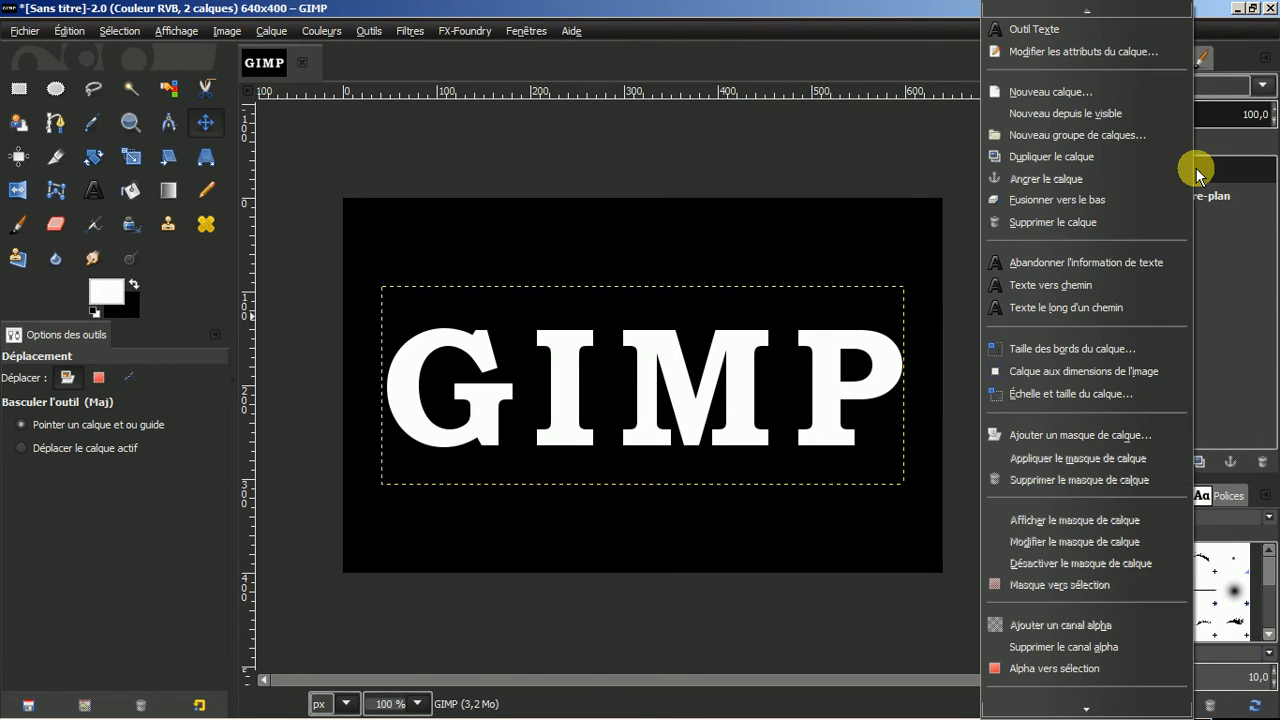
click(1049, 374)
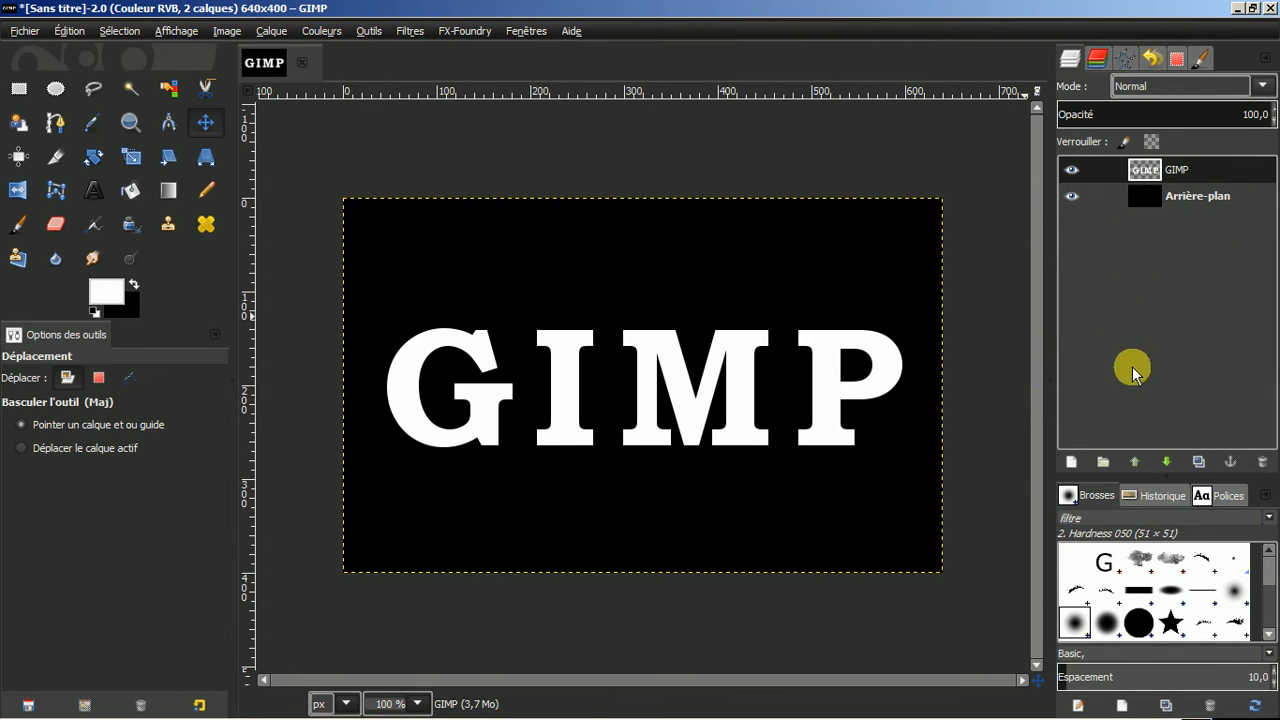
Duplicate the GIMP layer, renaming the lower one "ombre" and the upper copy "texte".
click(1198, 461)
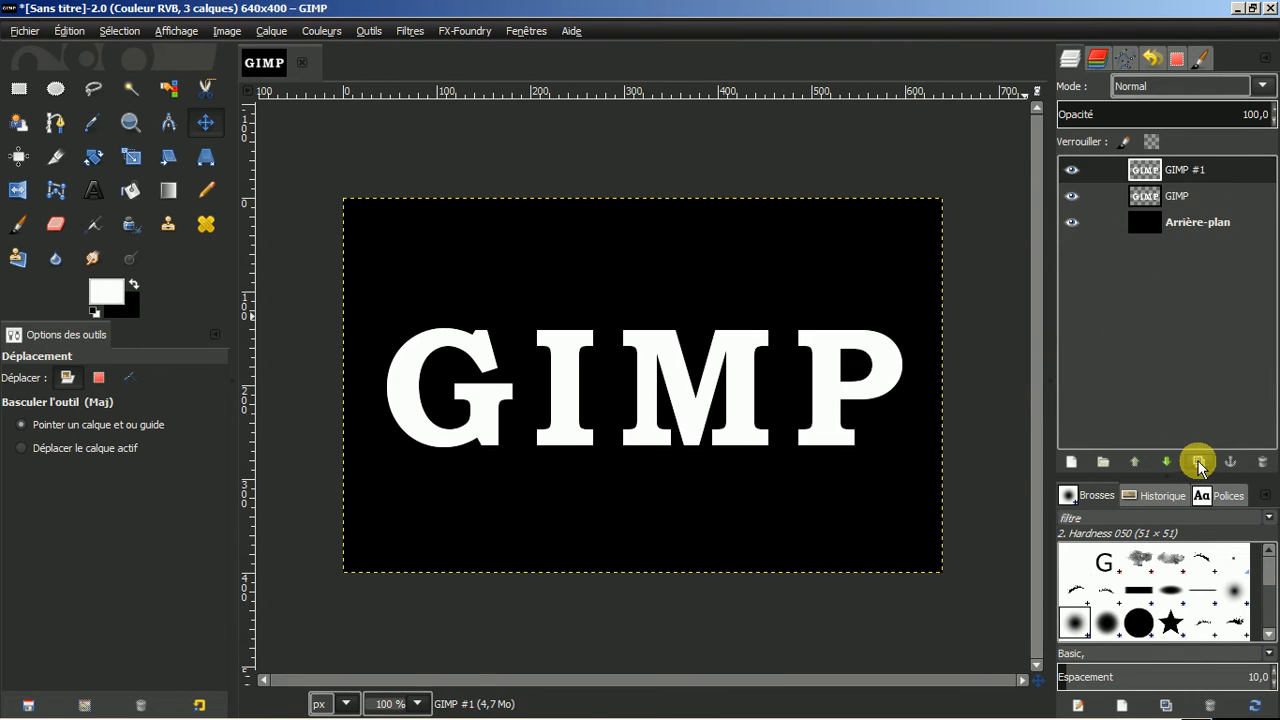
click(1175, 199)
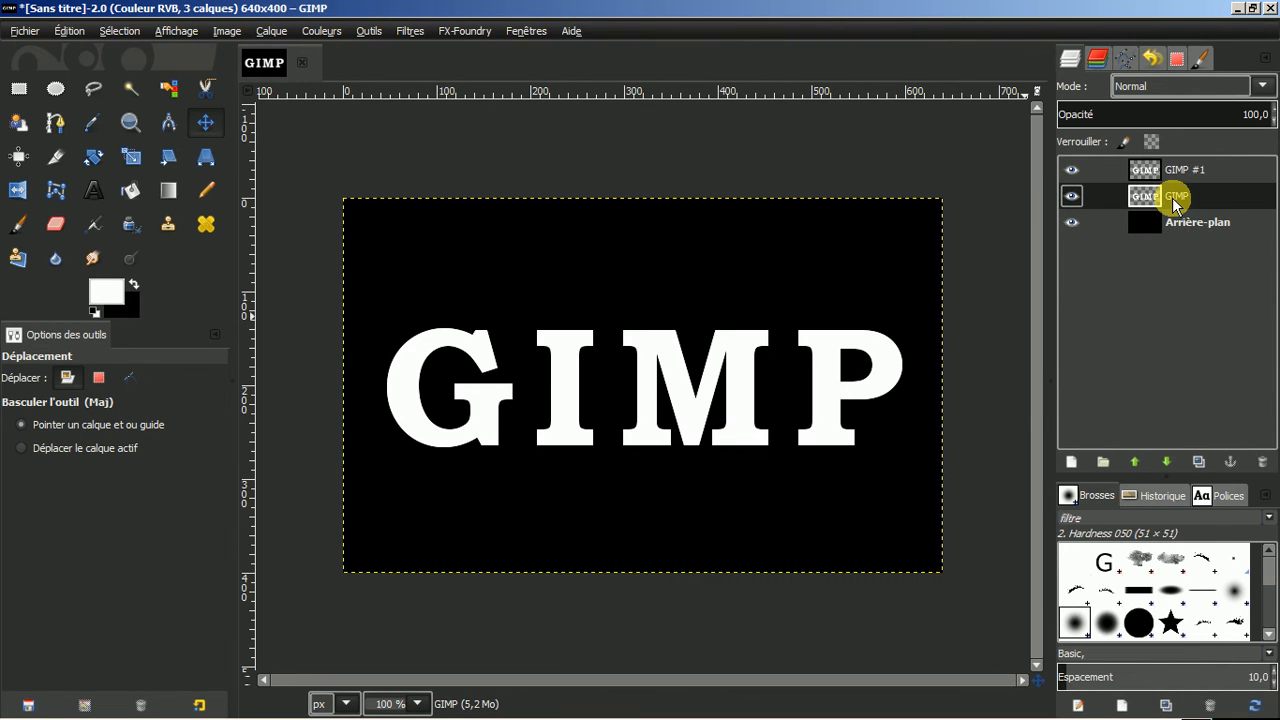
double_click(1172, 197)
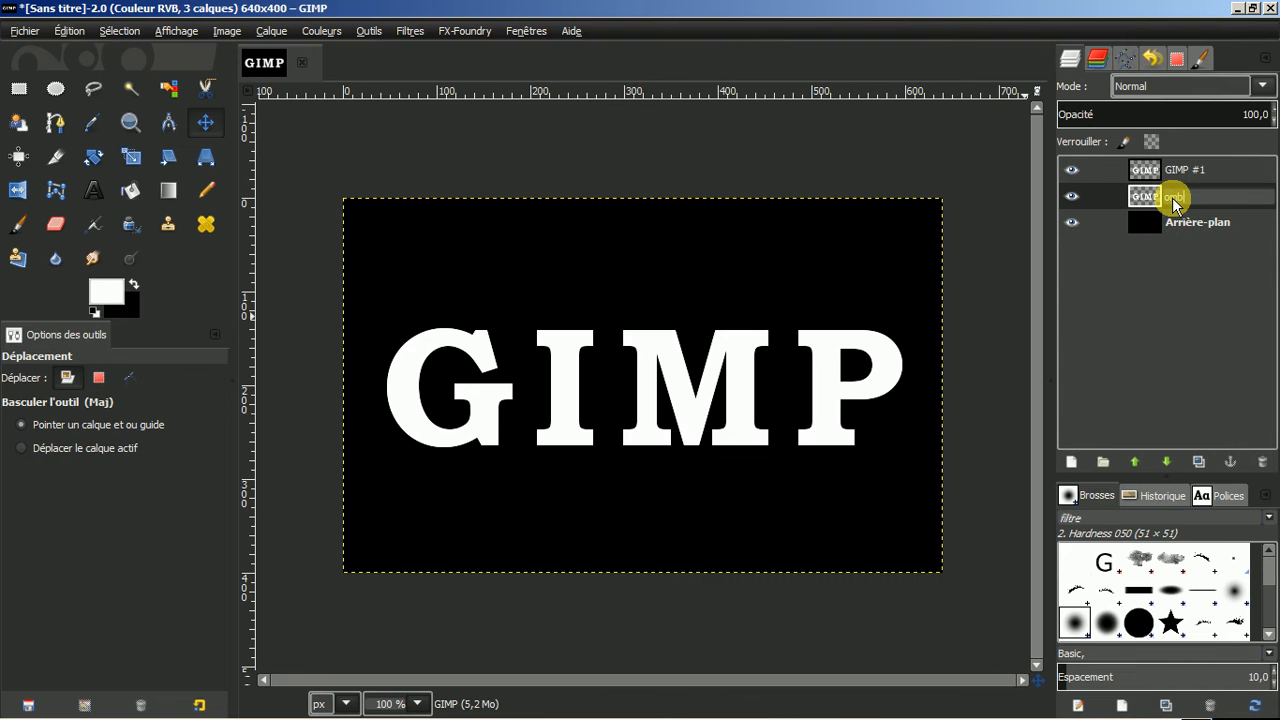
key(Return)
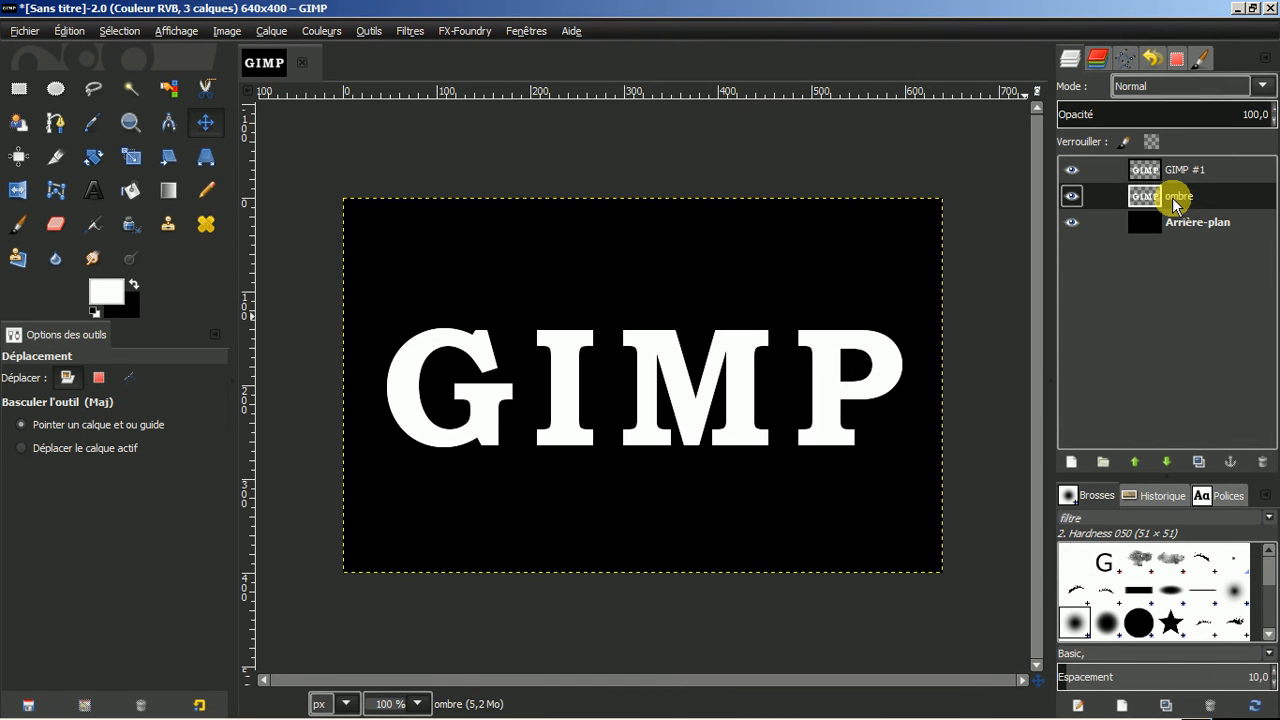
click(1186, 173)
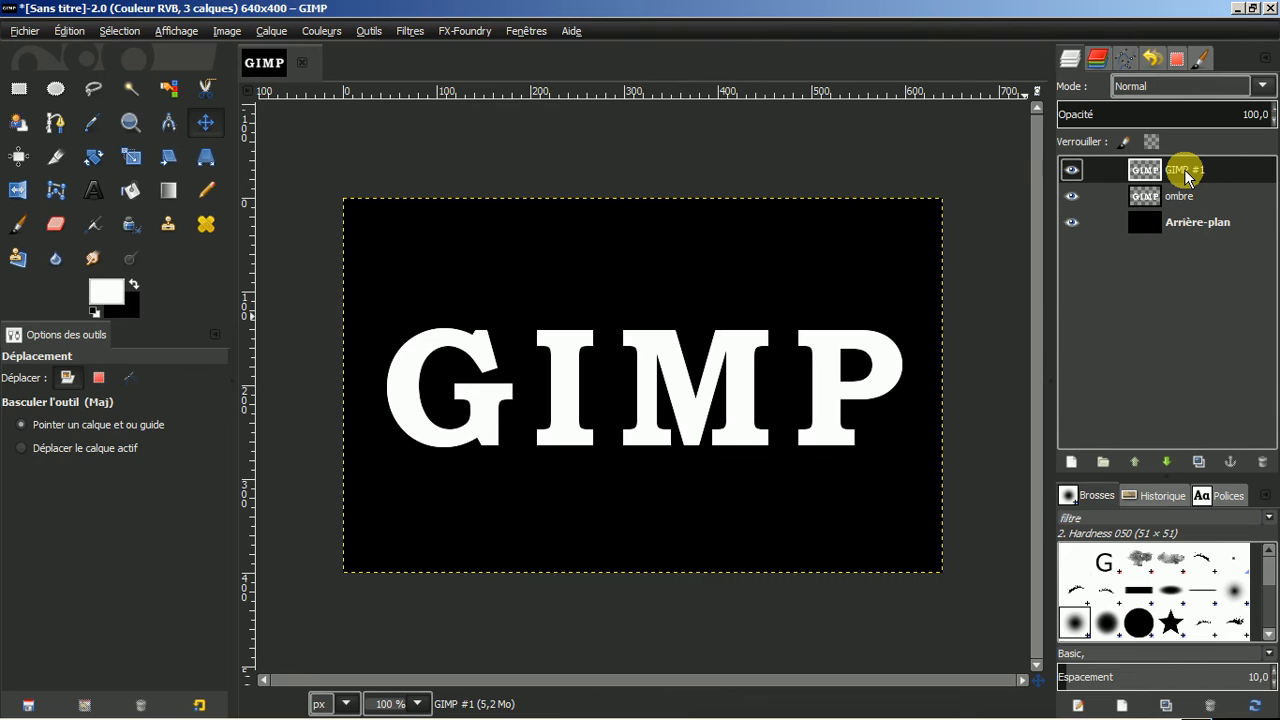
double_click(1186, 173)
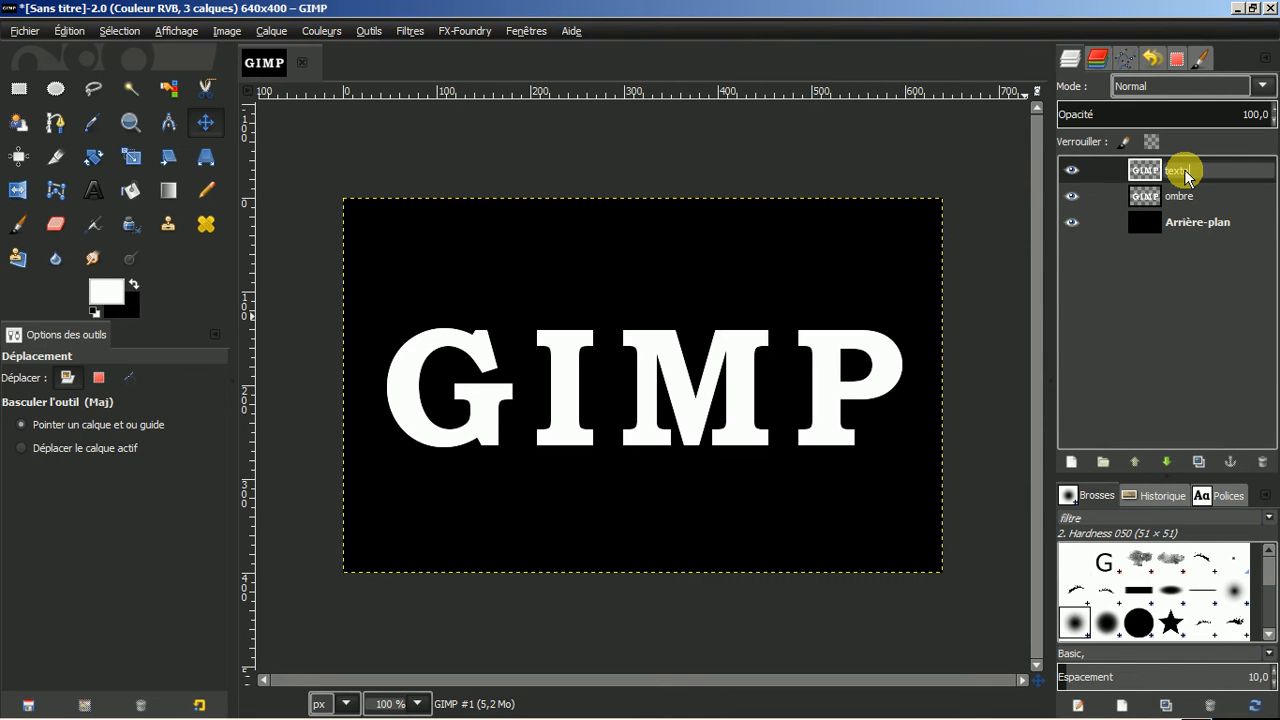
key(Return)
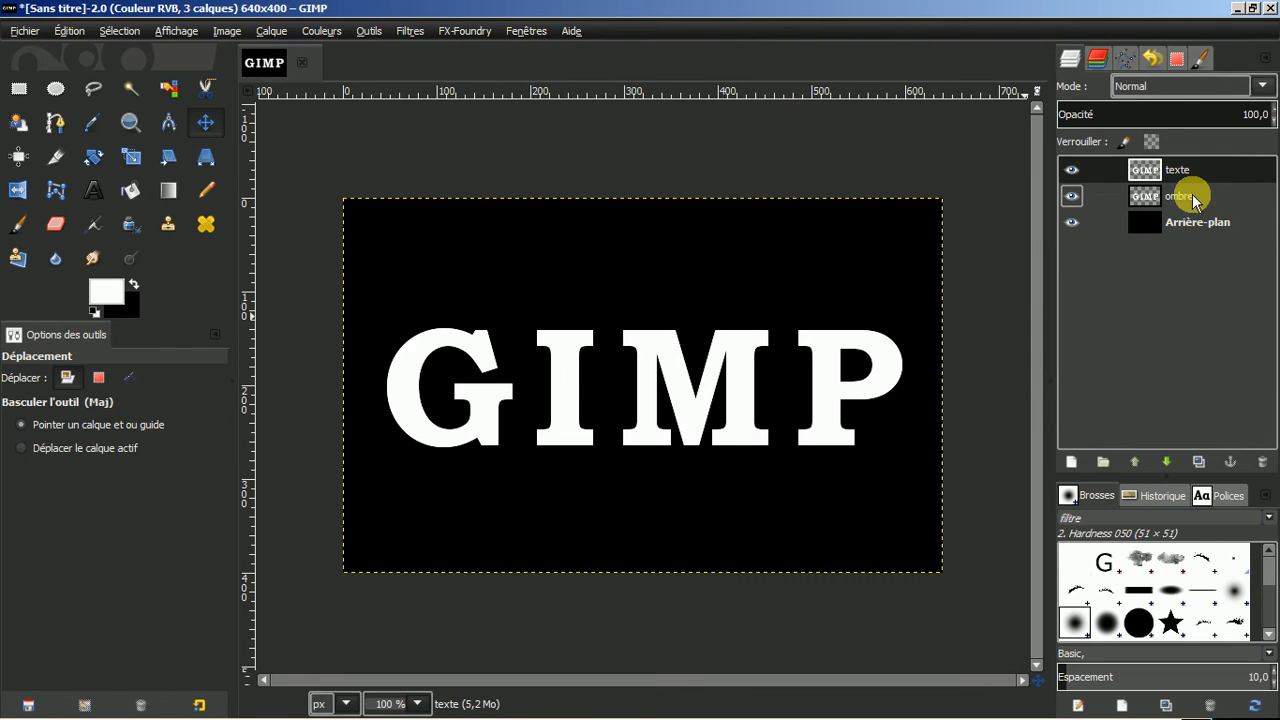
Hide the texte layer and repeat the motion blur with the same settings on the ombre layer.
click(1182, 196)
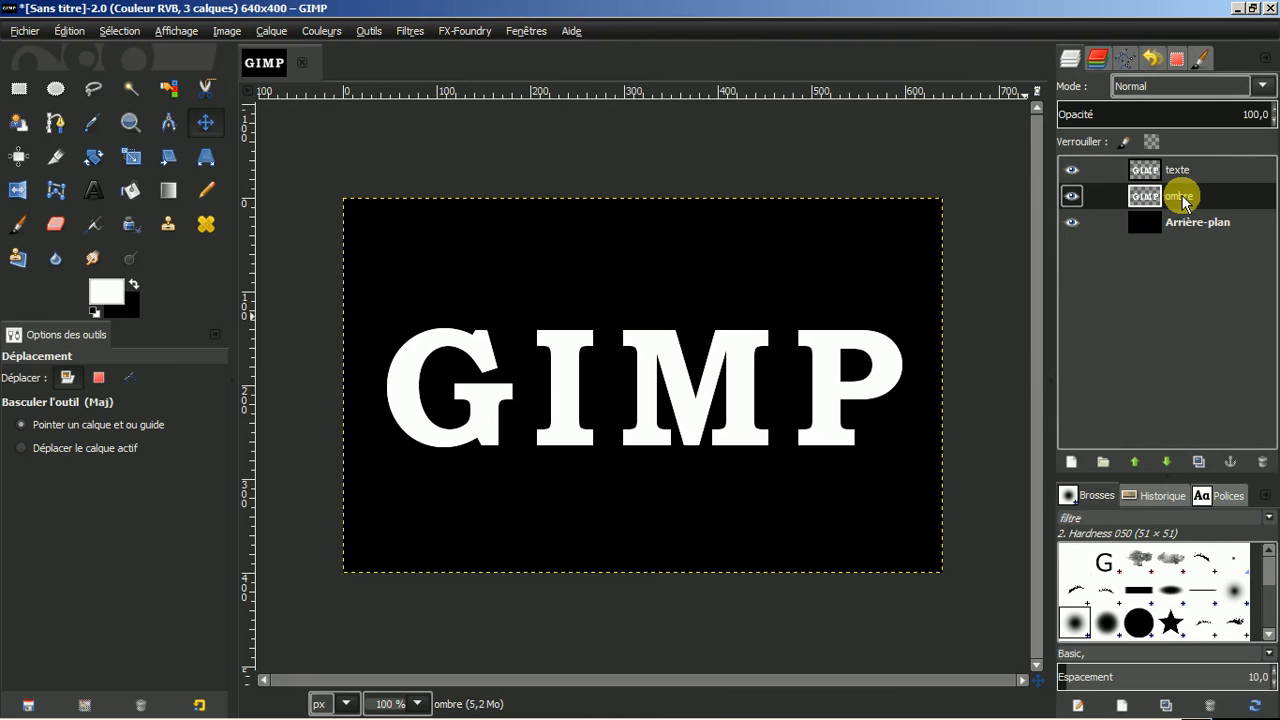
click(1072, 171)
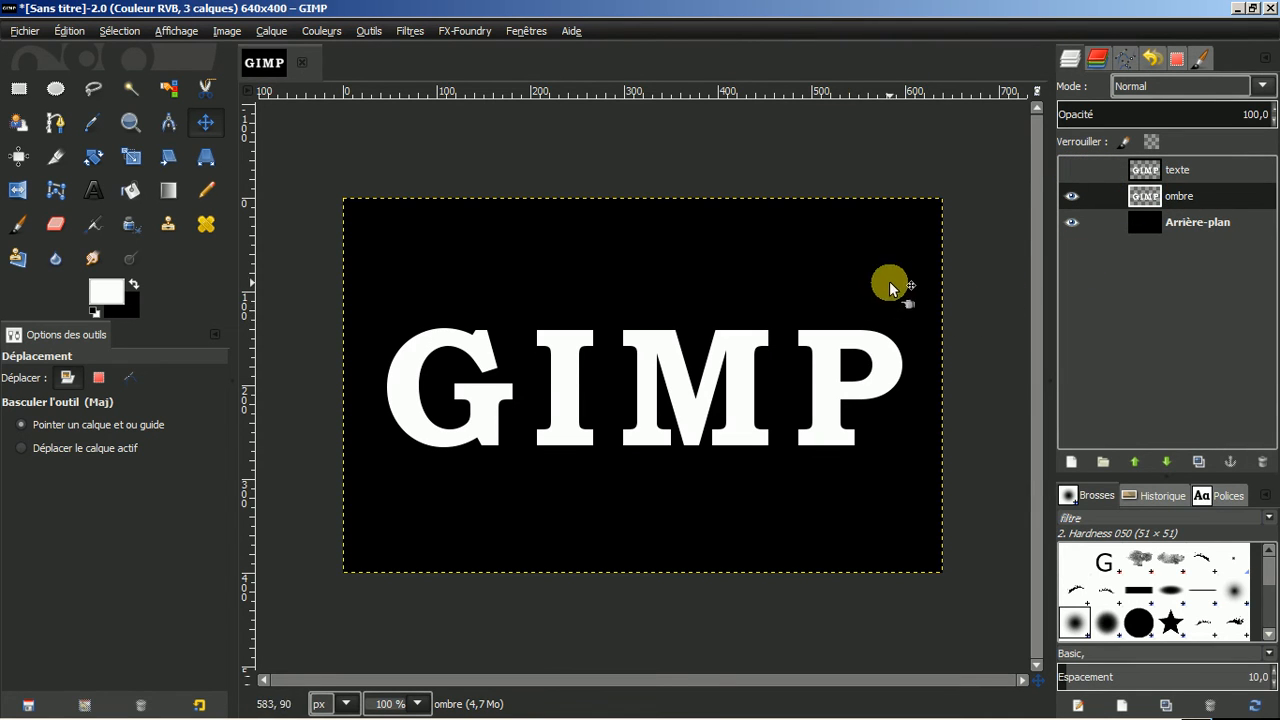
click(409, 34)
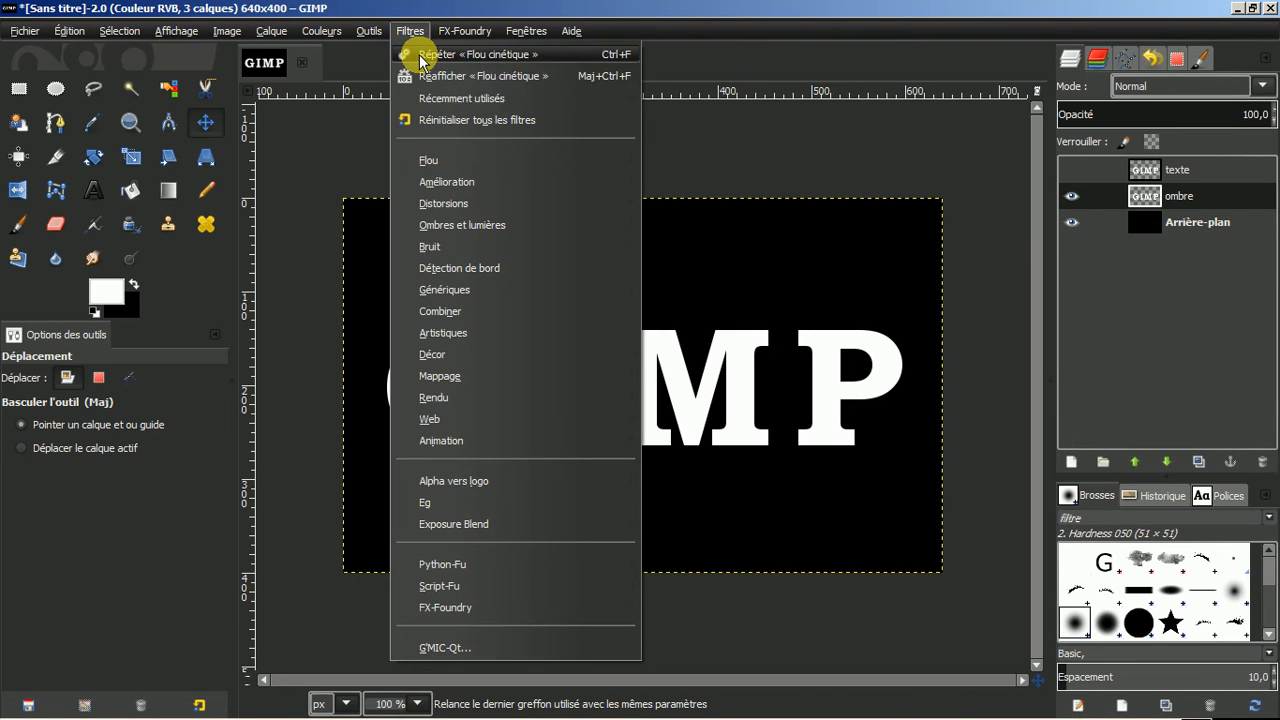
click(420, 60)
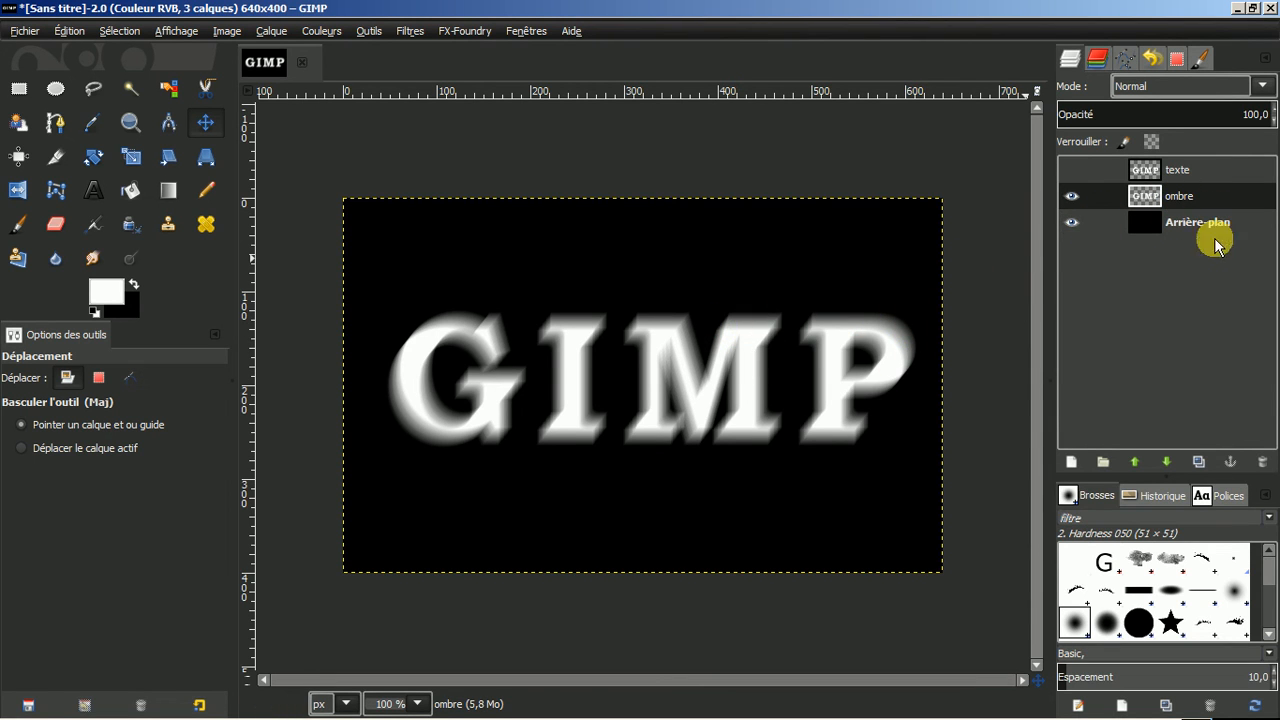
Duplicate the blurred ombre layer 15 times to build up a dense, solid shadow shape.
click(1197, 462)
click(1197, 462)
click(1197, 462)
click(1197, 462)
click(1197, 462)
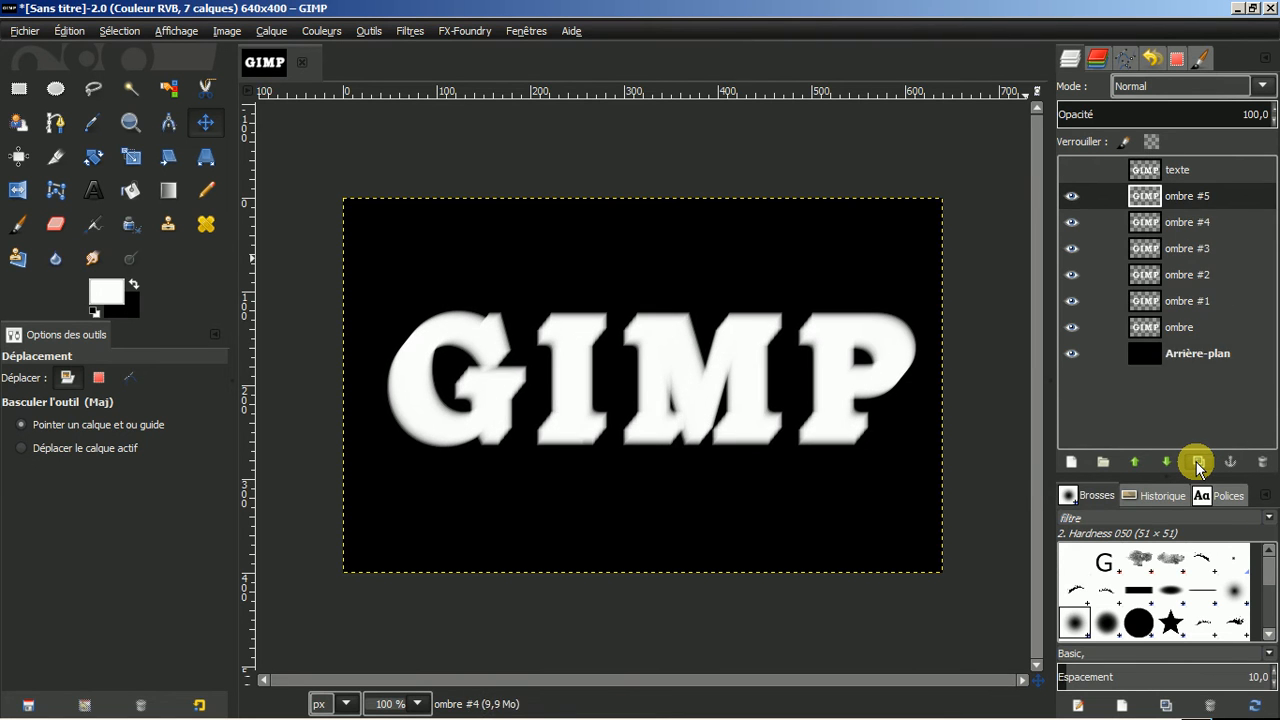
click(1197, 462)
click(1197, 462)
click(1197, 462)
click(1197, 462)
click(1197, 462)
click(1197, 462)
click(1197, 462)
click(1197, 462)
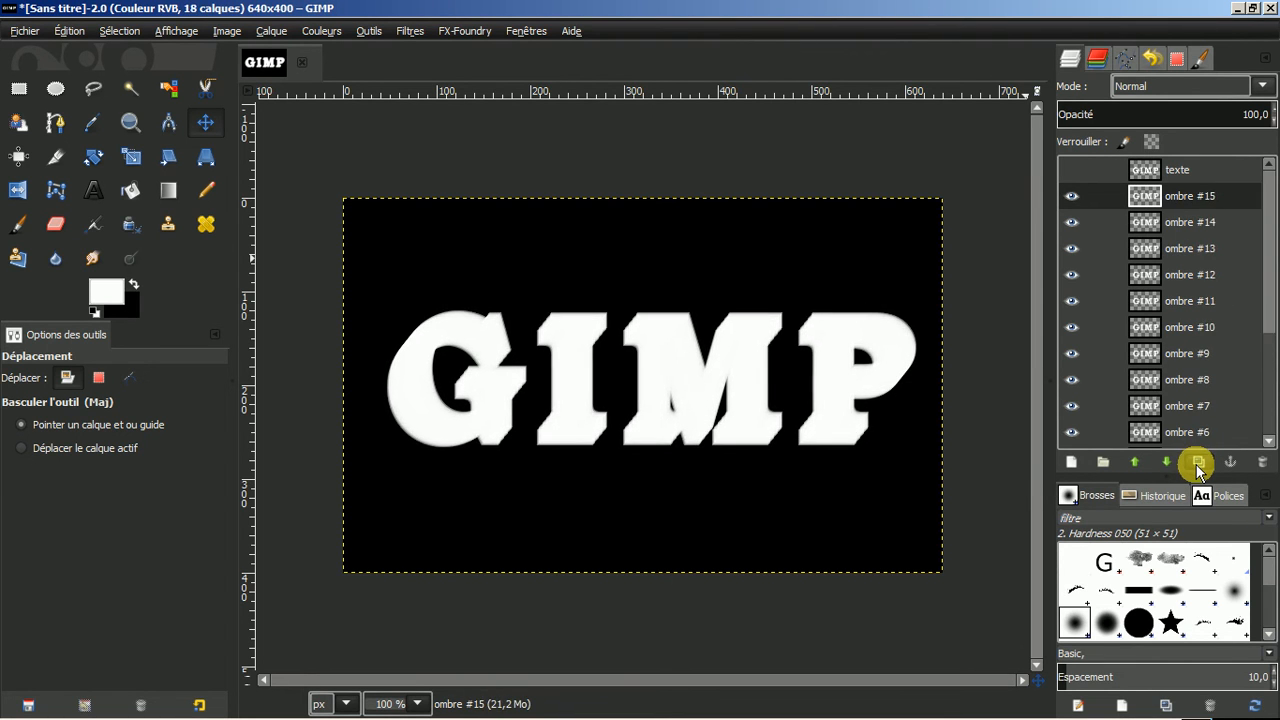
click(1197, 462)
click(1197, 462)
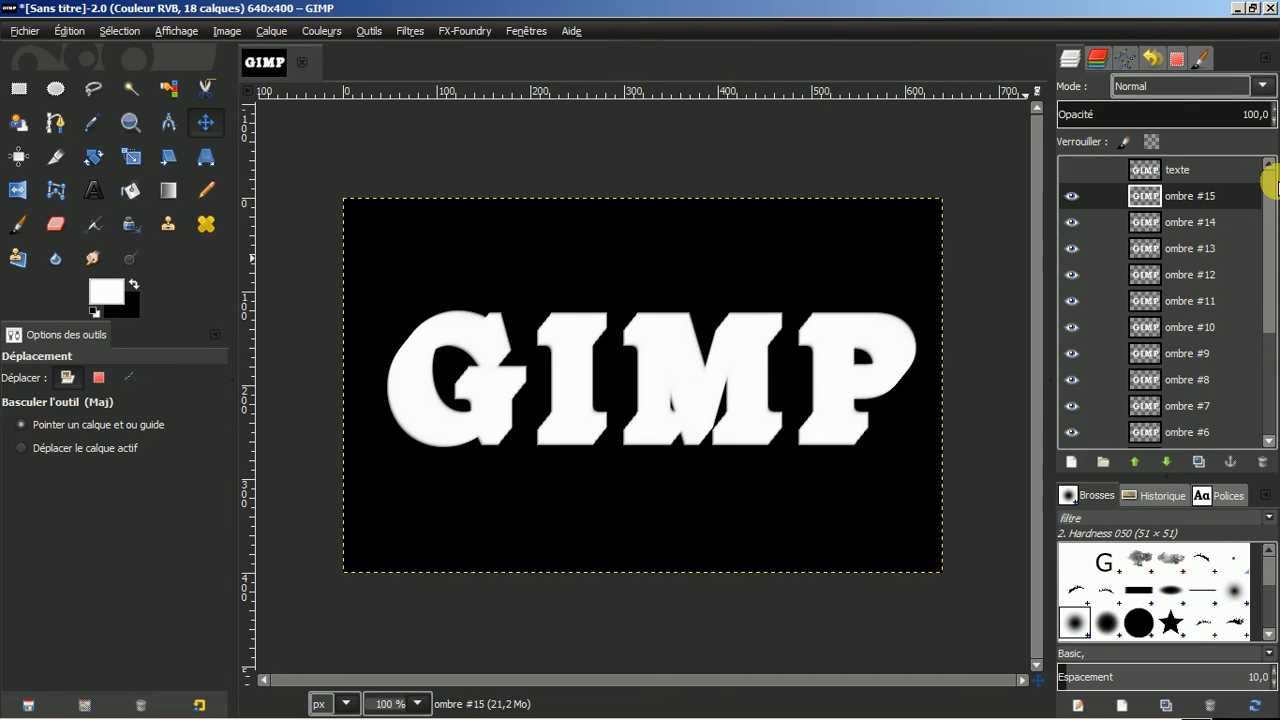
Merge all the visible ombre layers into one, expanded as necessary, with Arrière-plan hidden during the merge and shown again after it.
drag(1272, 197, 1268, 320)
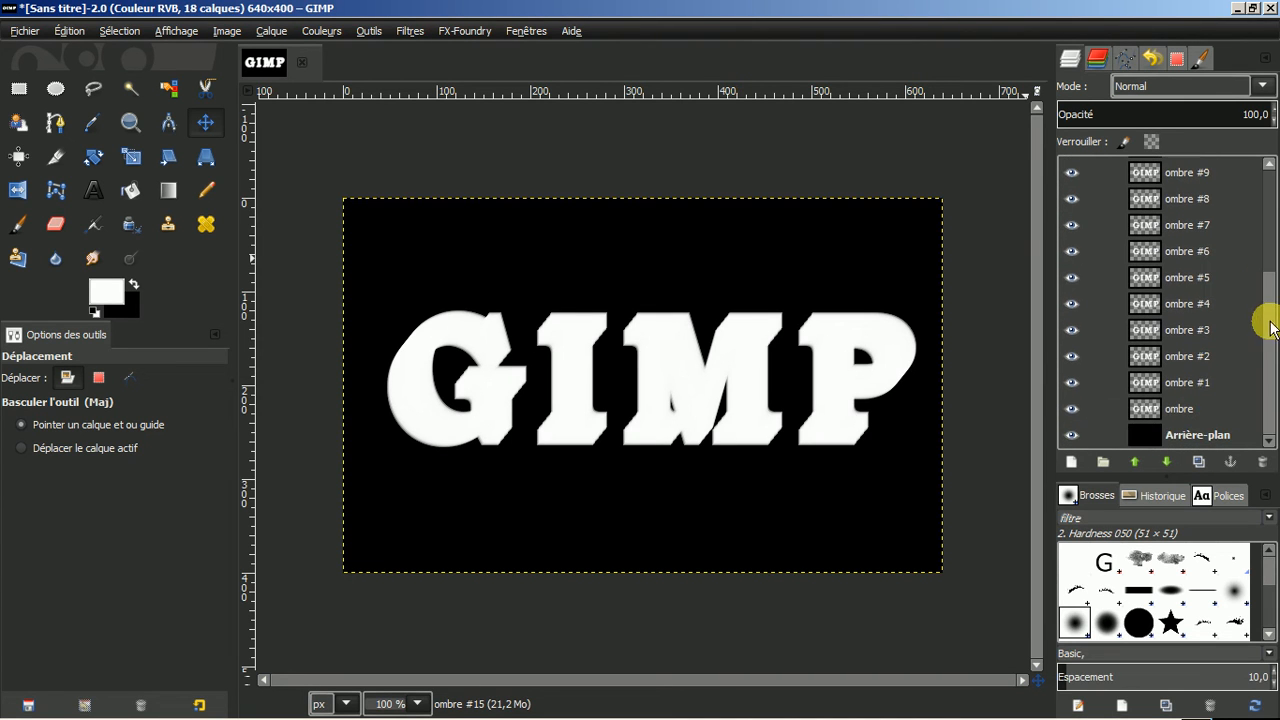
click(1072, 436)
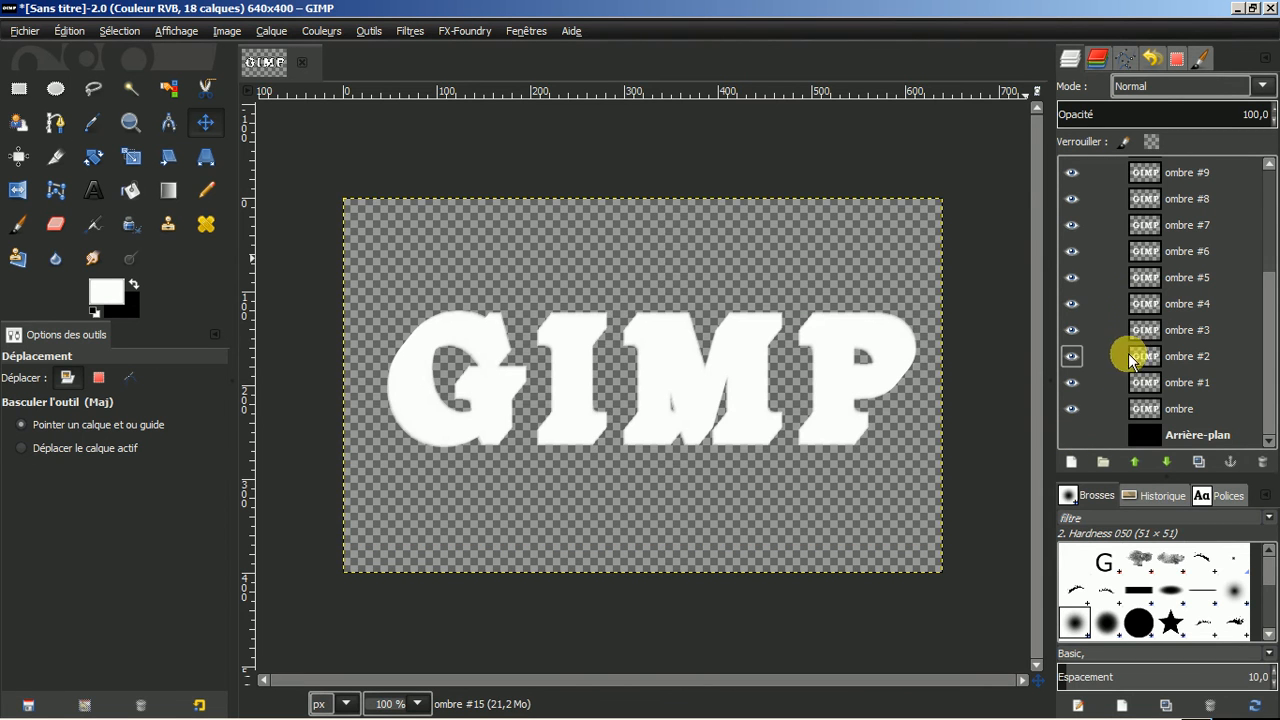
click(1175, 311)
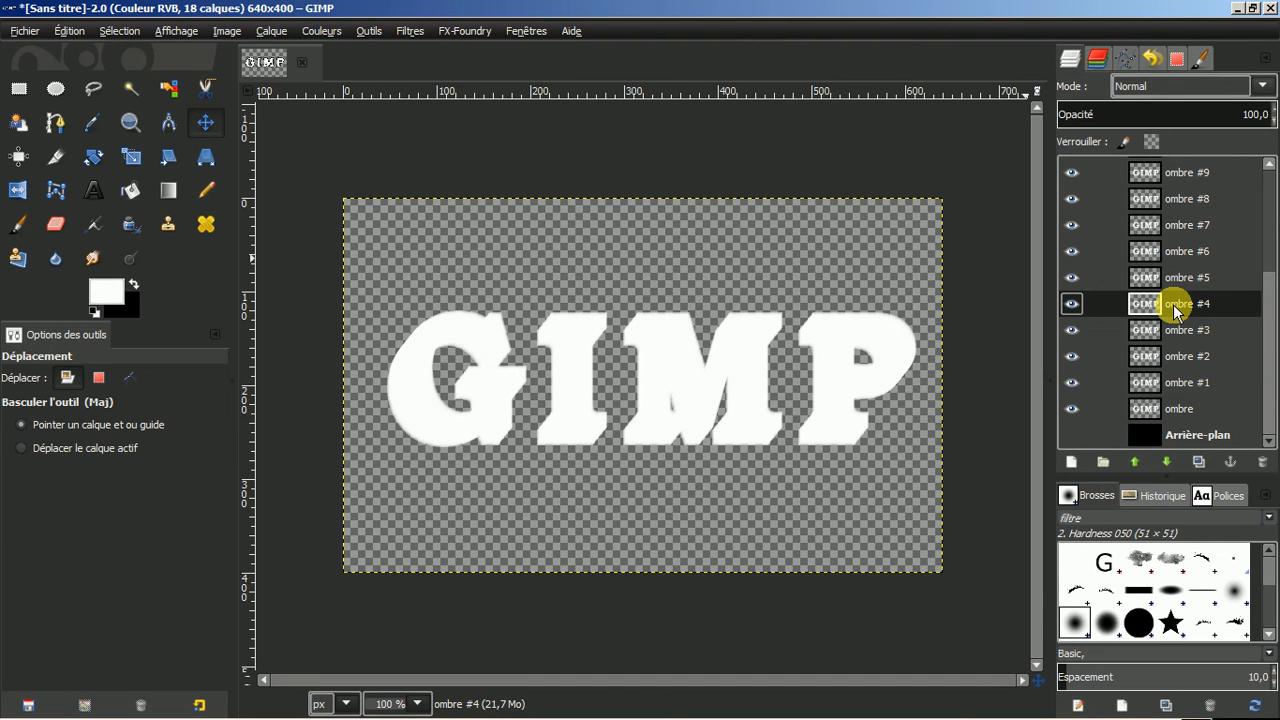
right_click(1175, 311)
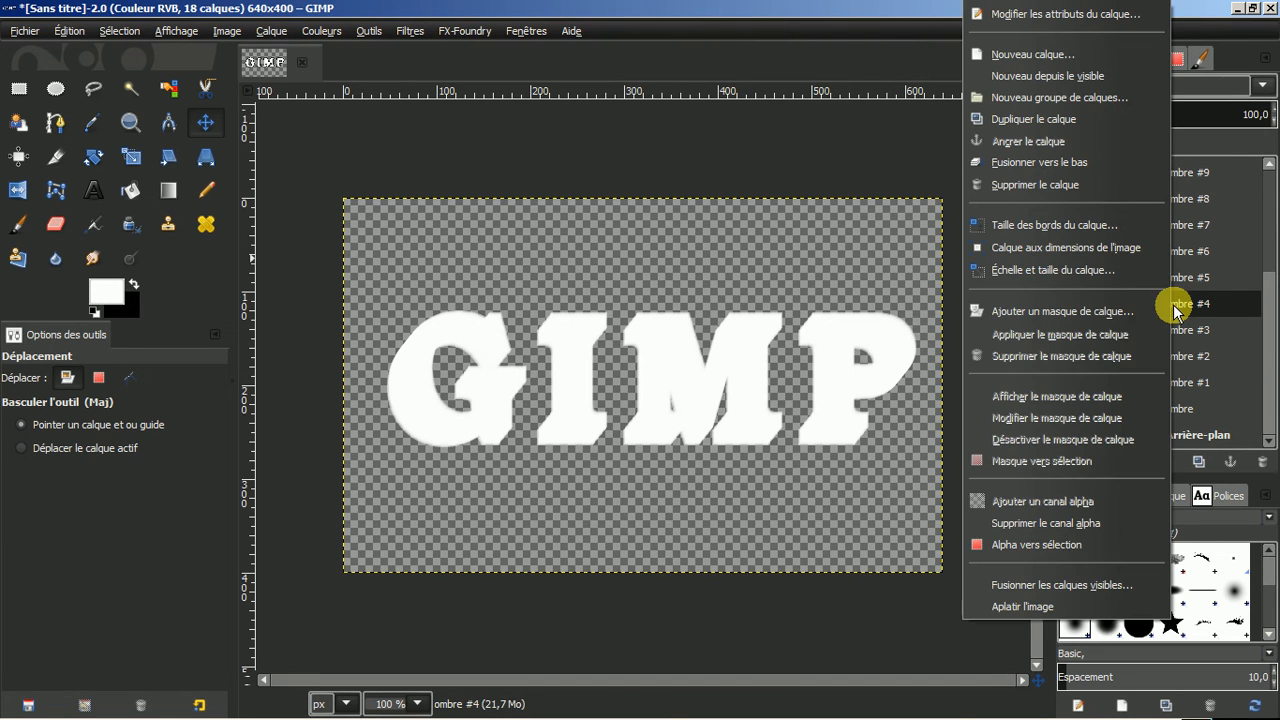
click(1040, 586)
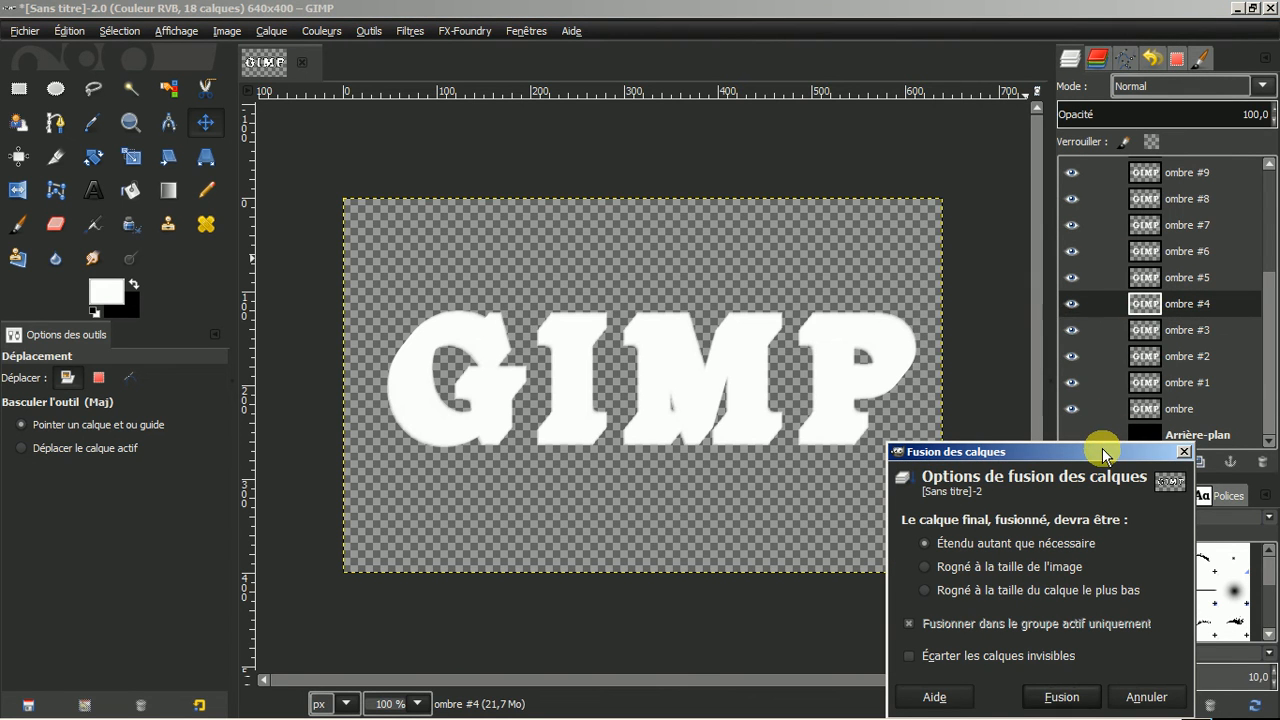
drag(1102, 450, 1097, 300)
click(1055, 546)
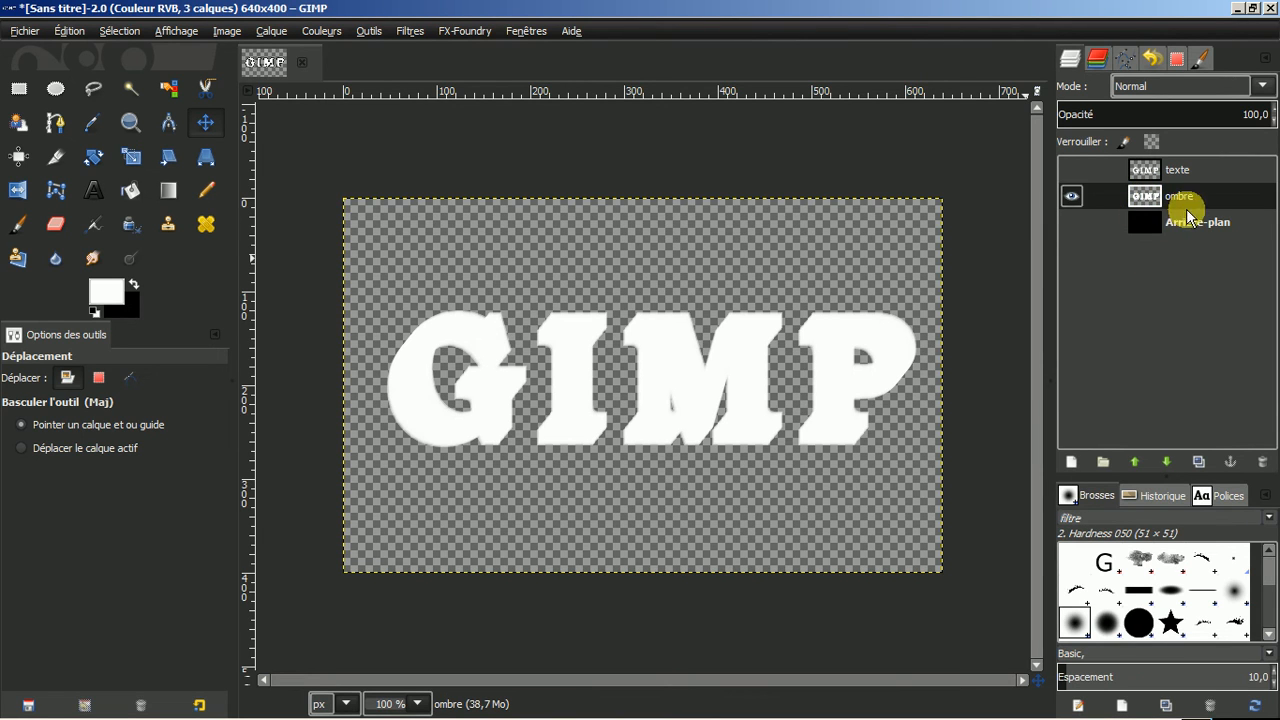
click(1072, 223)
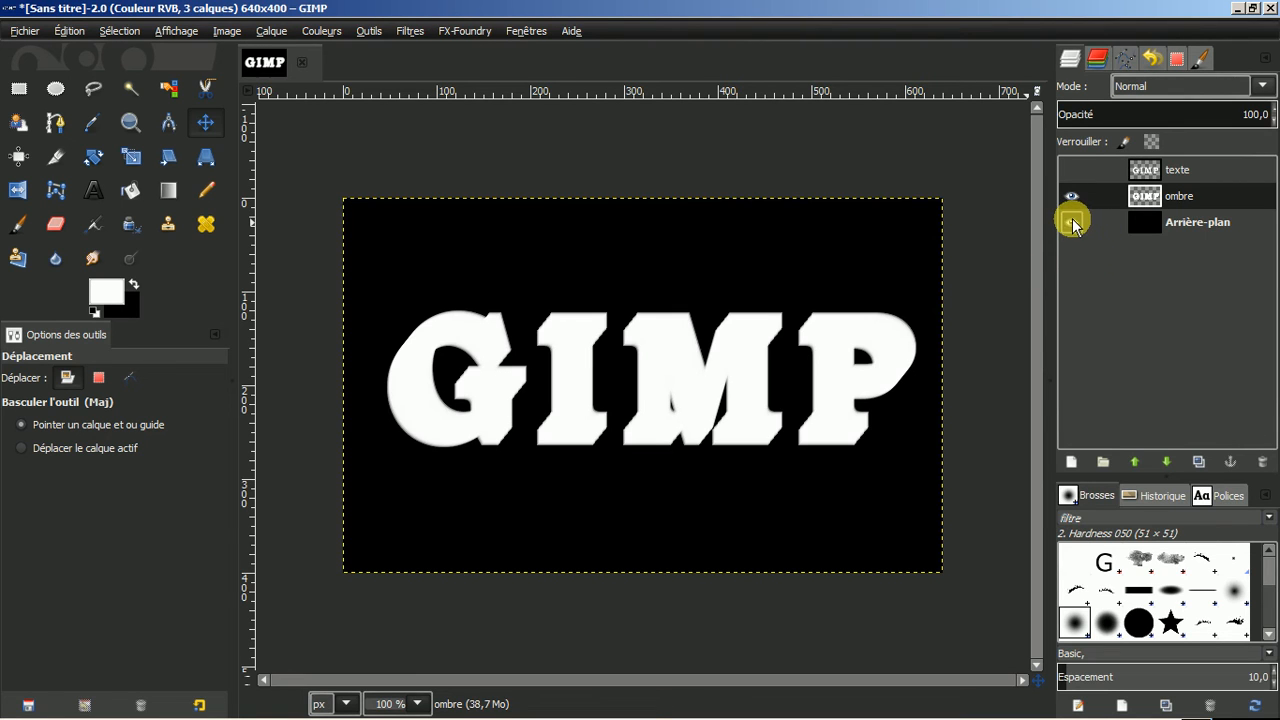
Add a new transparent 640 x 400 px layer directly above Arrière-plan.
click(1190, 228)
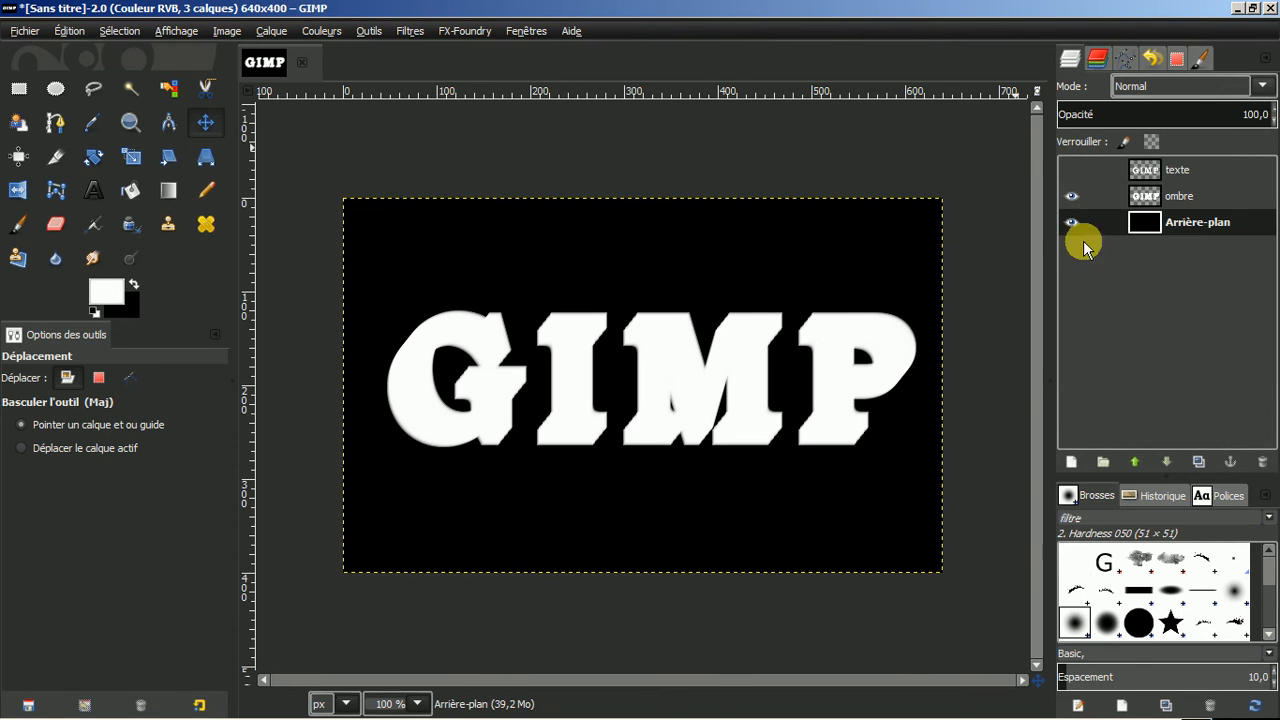
click(1068, 463)
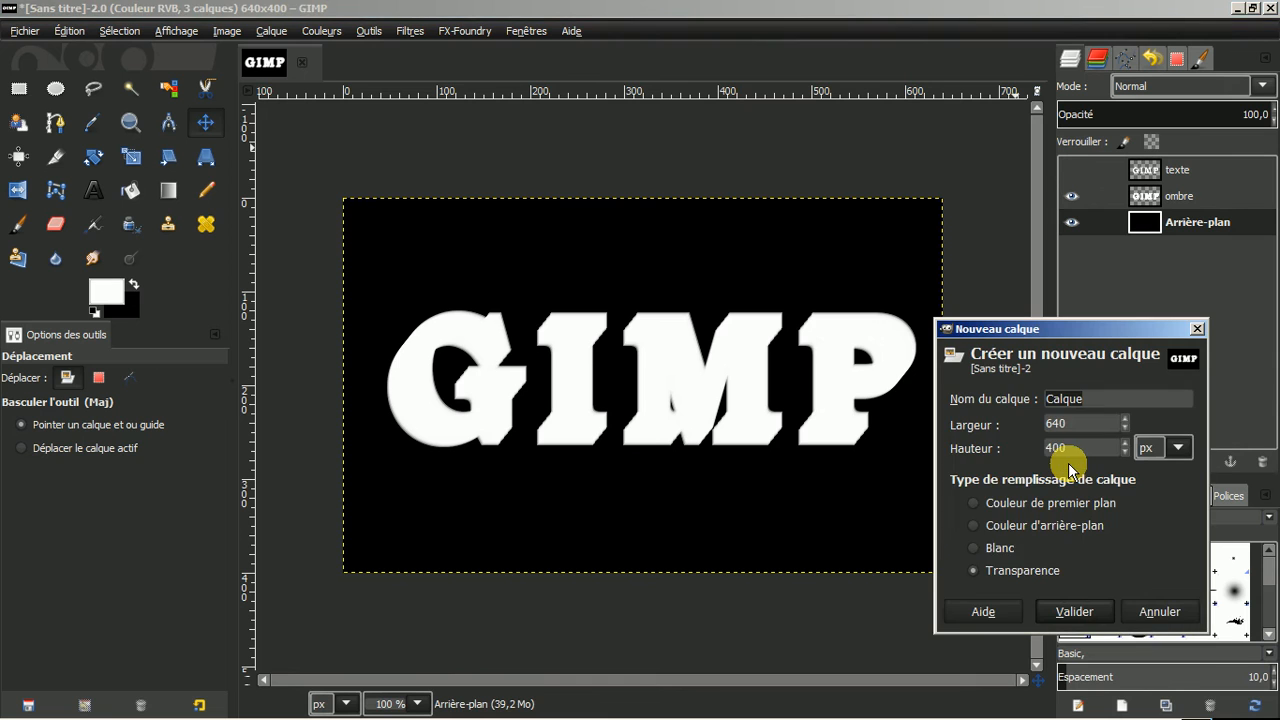
click(1072, 608)
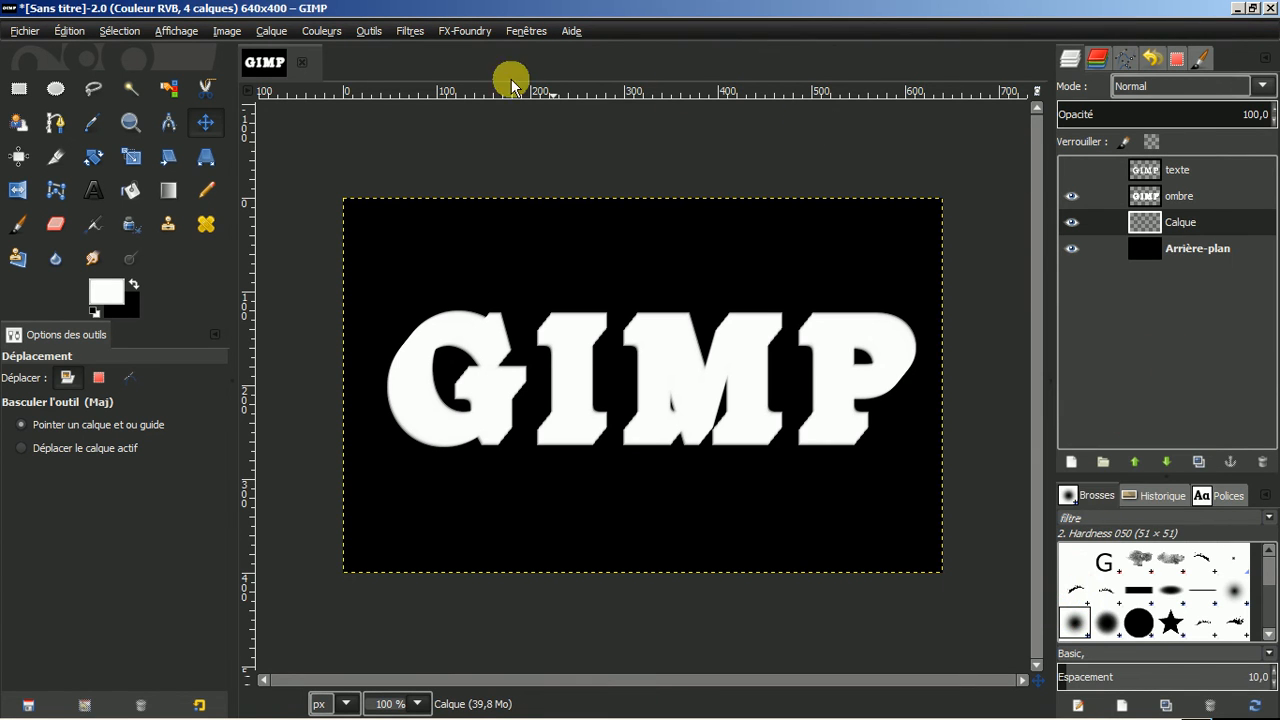
Set the Gradient tool's shape to Radial and hide the ombre layer.
click(167, 192)
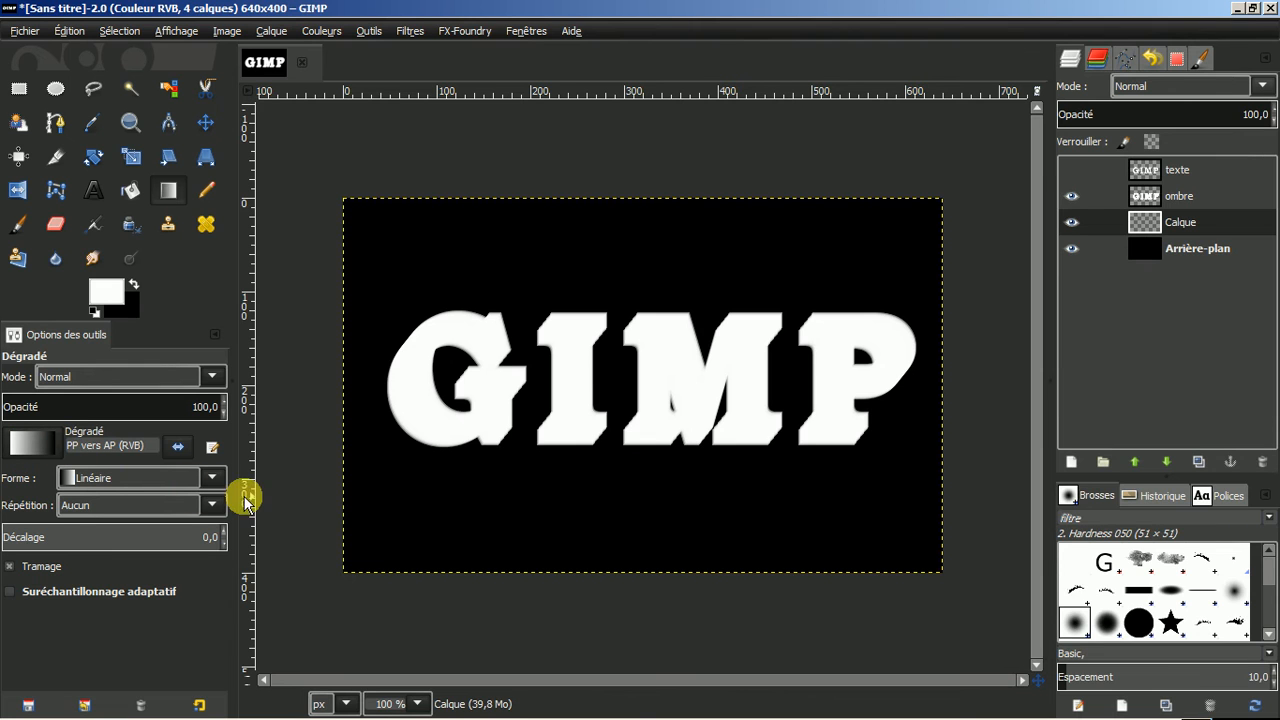
click(213, 480)
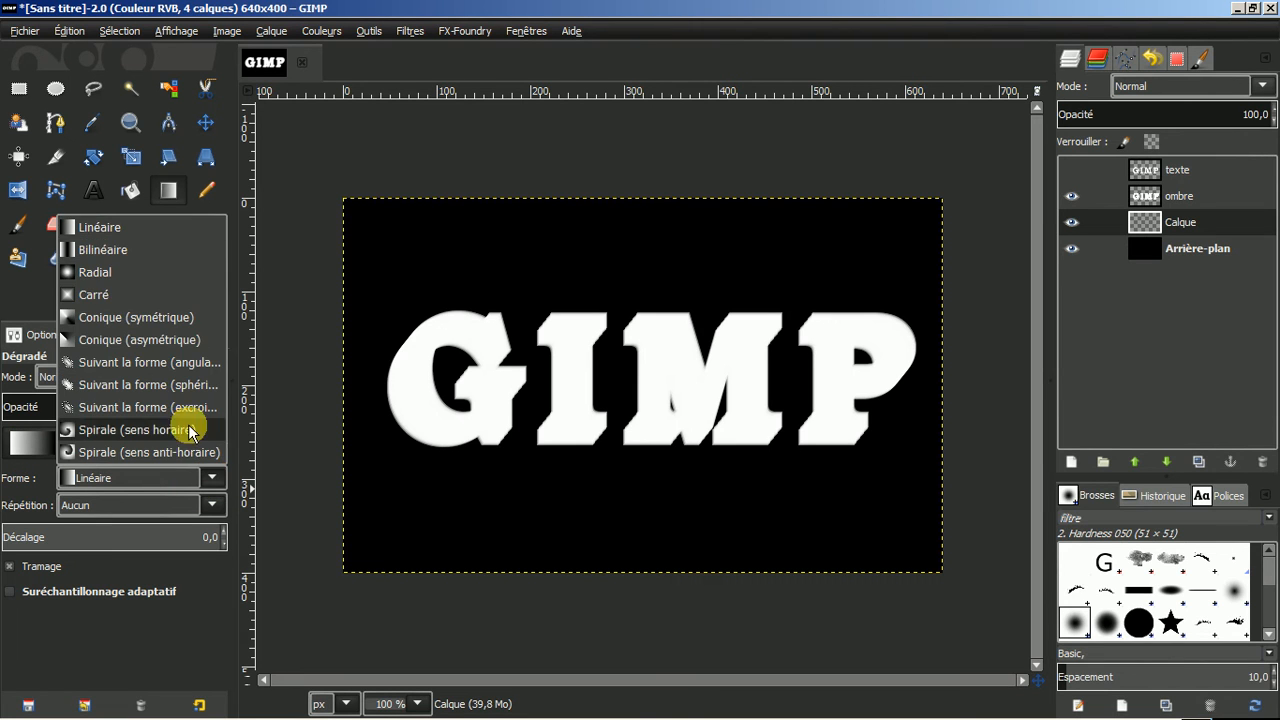
click(88, 271)
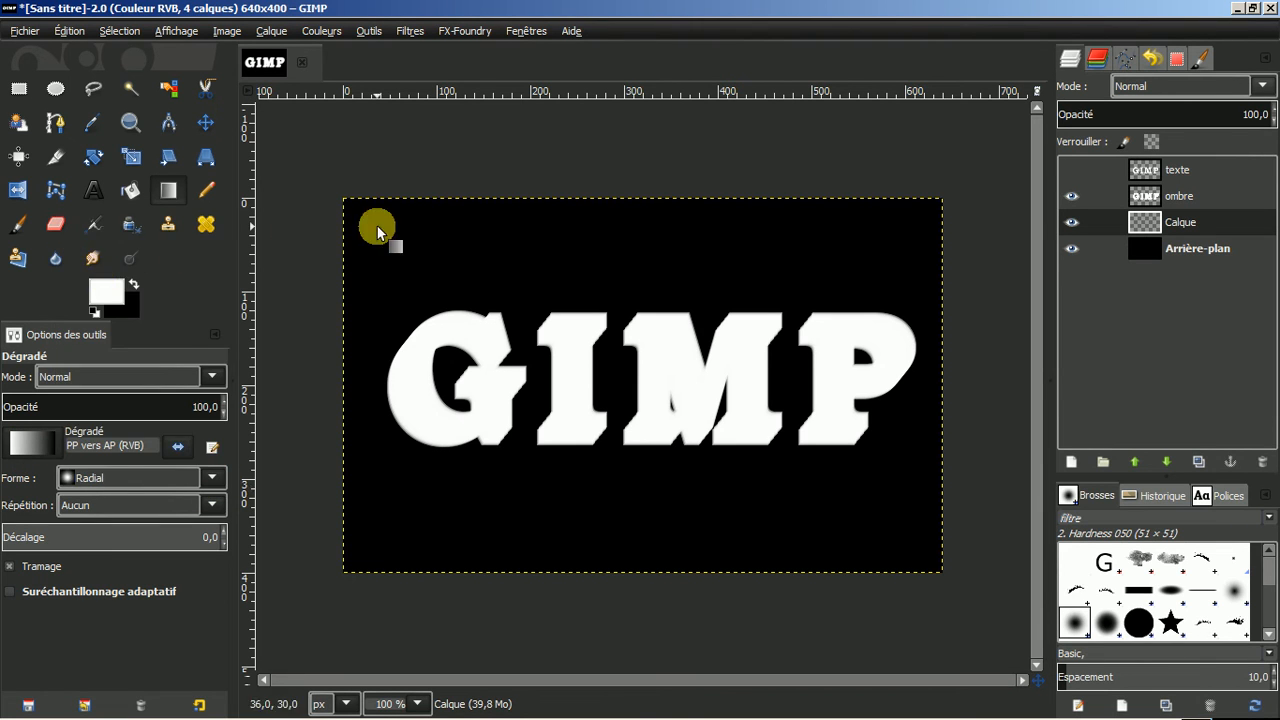
click(1075, 197)
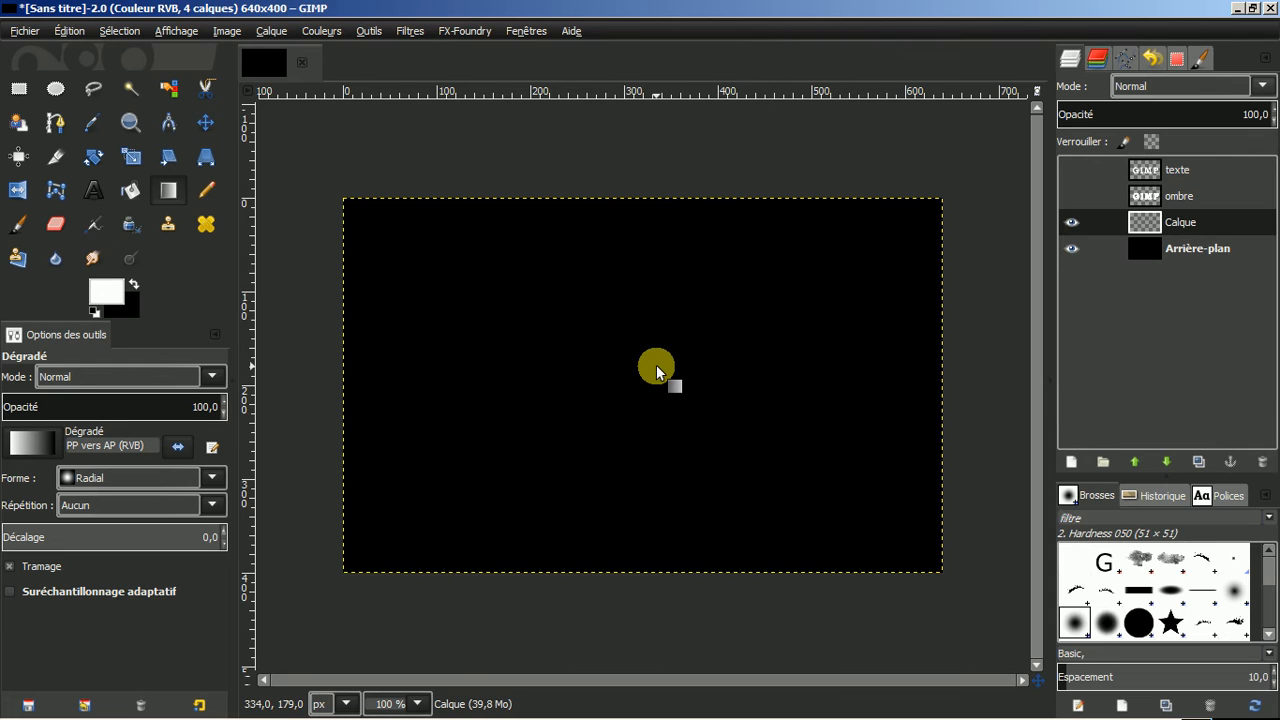
Try a white-to-black radial gradient from the image centre to its lower-right corner, undo it, and redraw it with foreground colour 534d4d.
drag(643, 372, 941, 572)
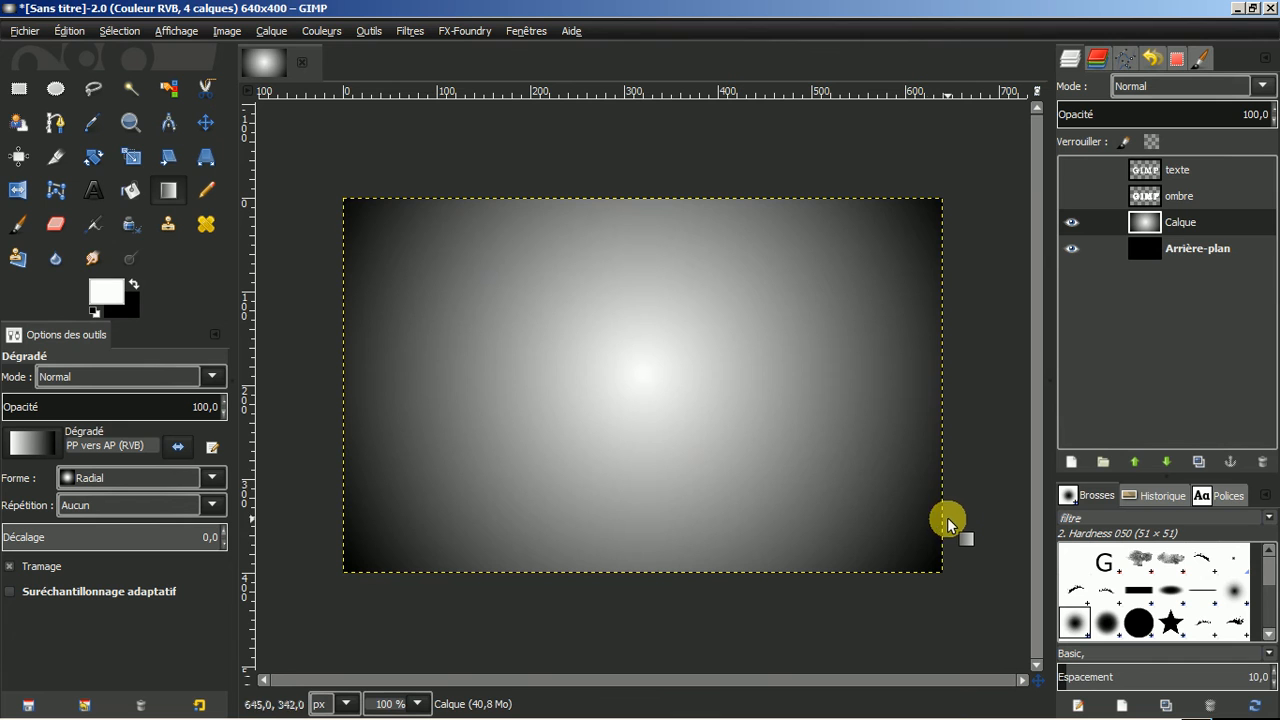
key(ctrl+z)
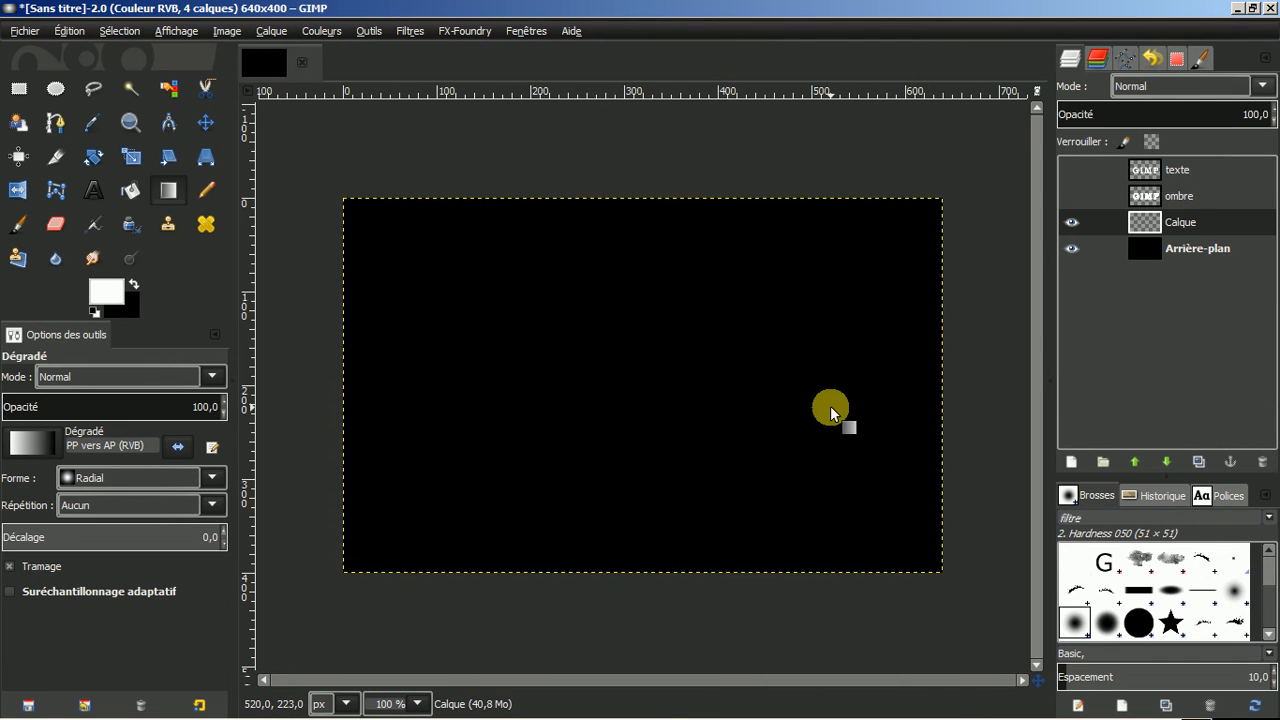
click(113, 300)
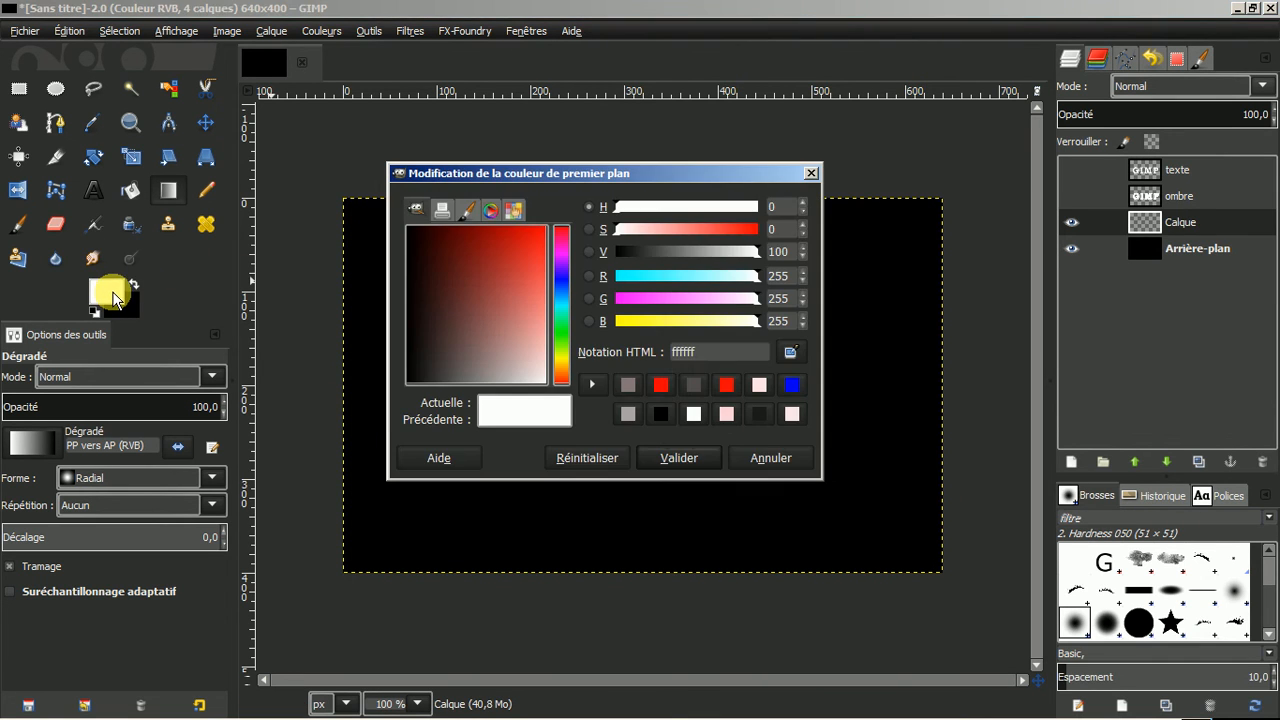
click(692, 384)
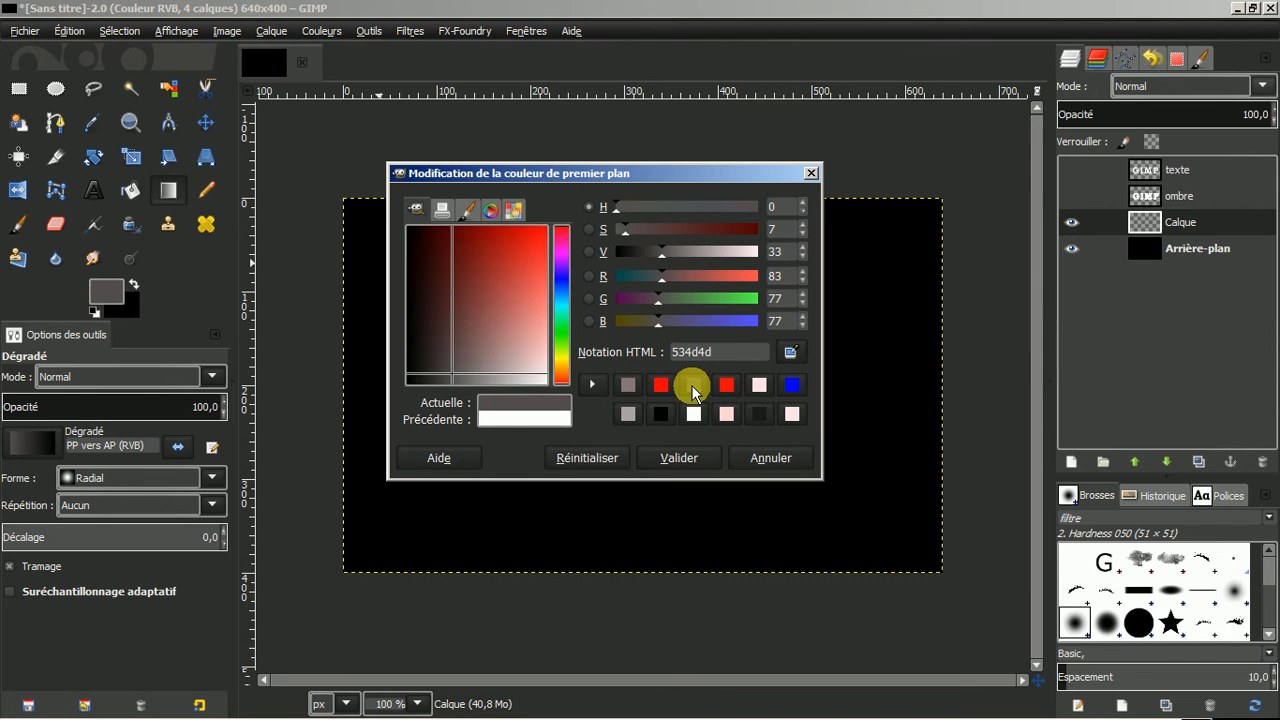
click(677, 456)
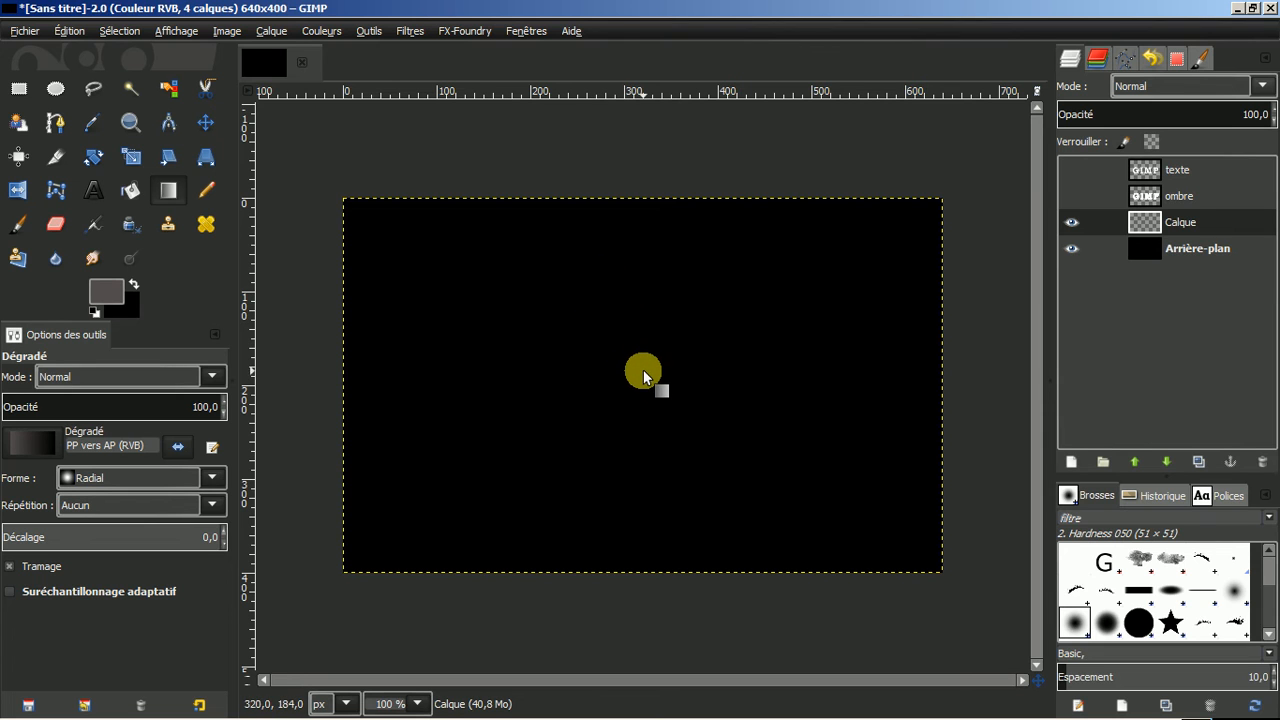
drag(643, 360, 938, 571)
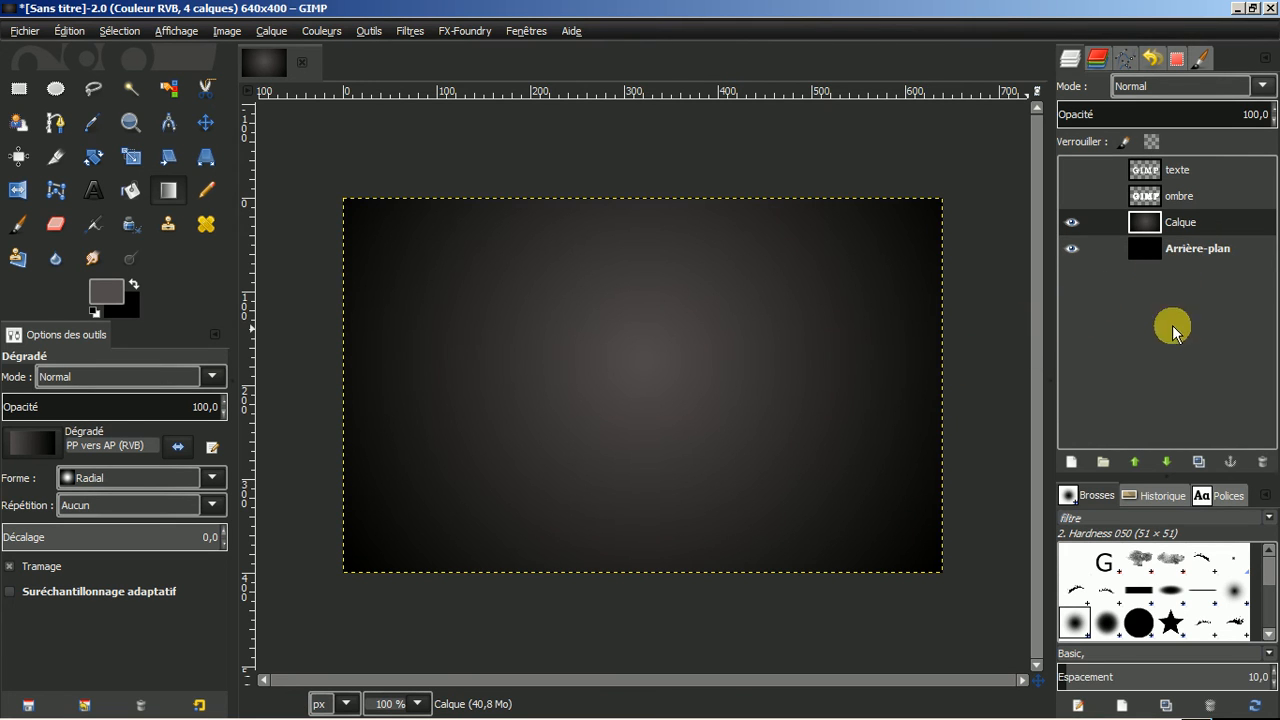
Move the radial gradient layer below Arrière-plan and make the ombre layer visible again.
click(1166, 462)
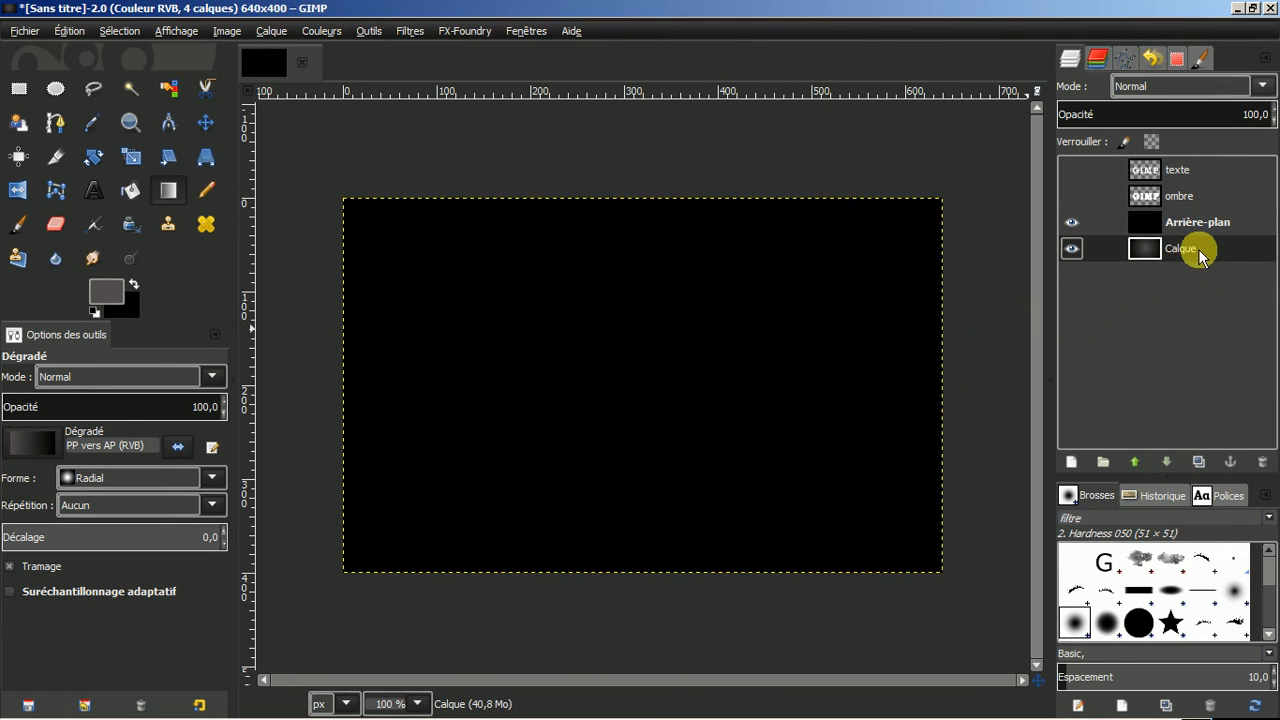
click(1187, 226)
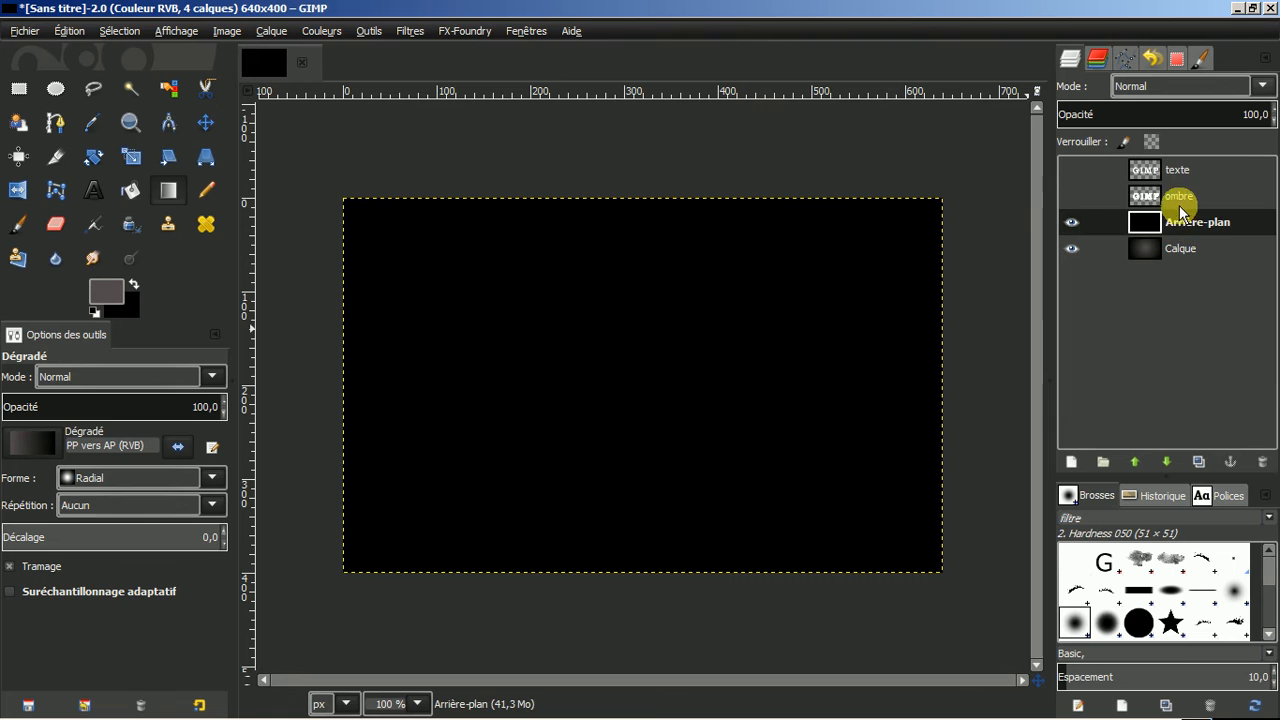
click(1172, 196)
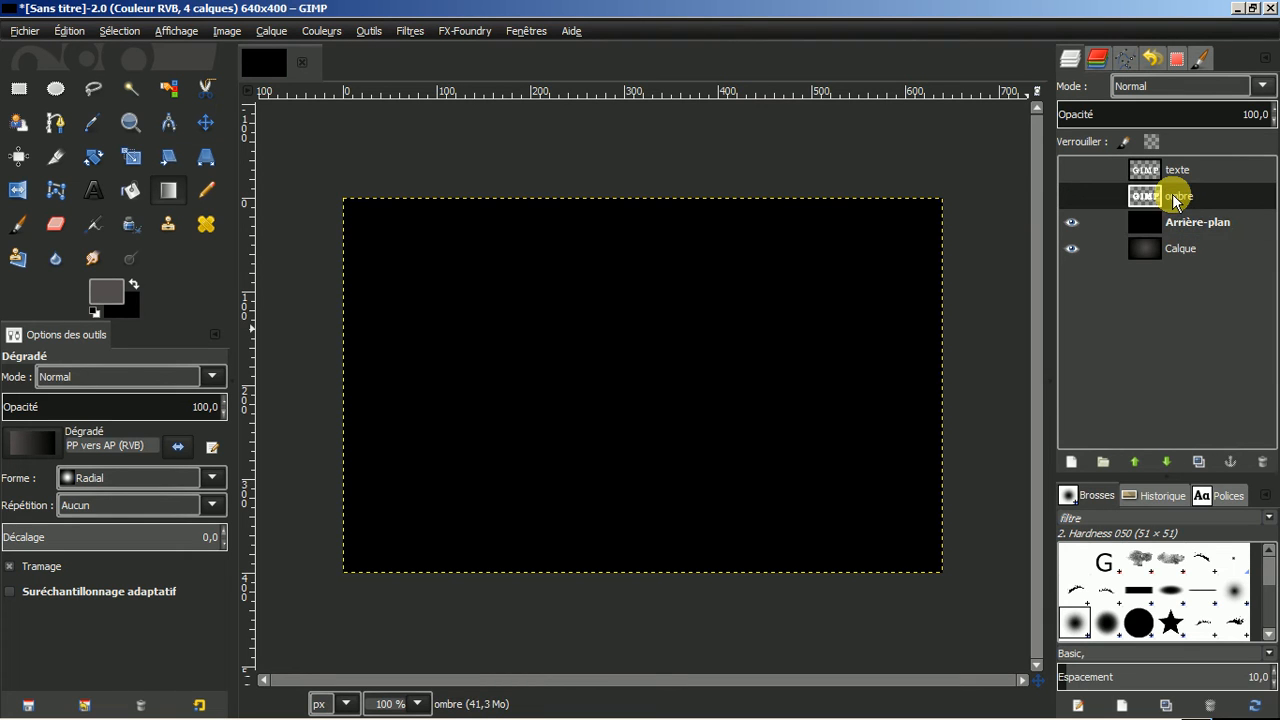
click(1071, 196)
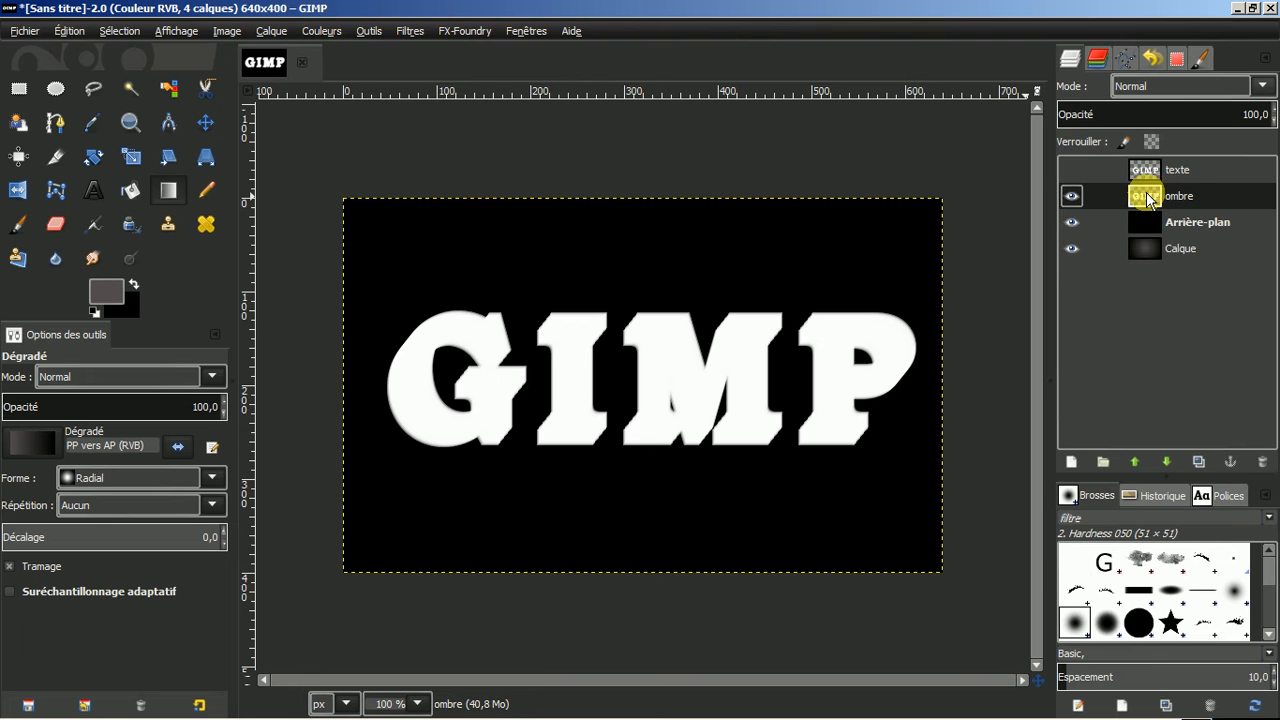
Create a selection from the ombre layer's alpha and add a new transparent 640 x 400 px layer above it.
right_click(1190, 201)
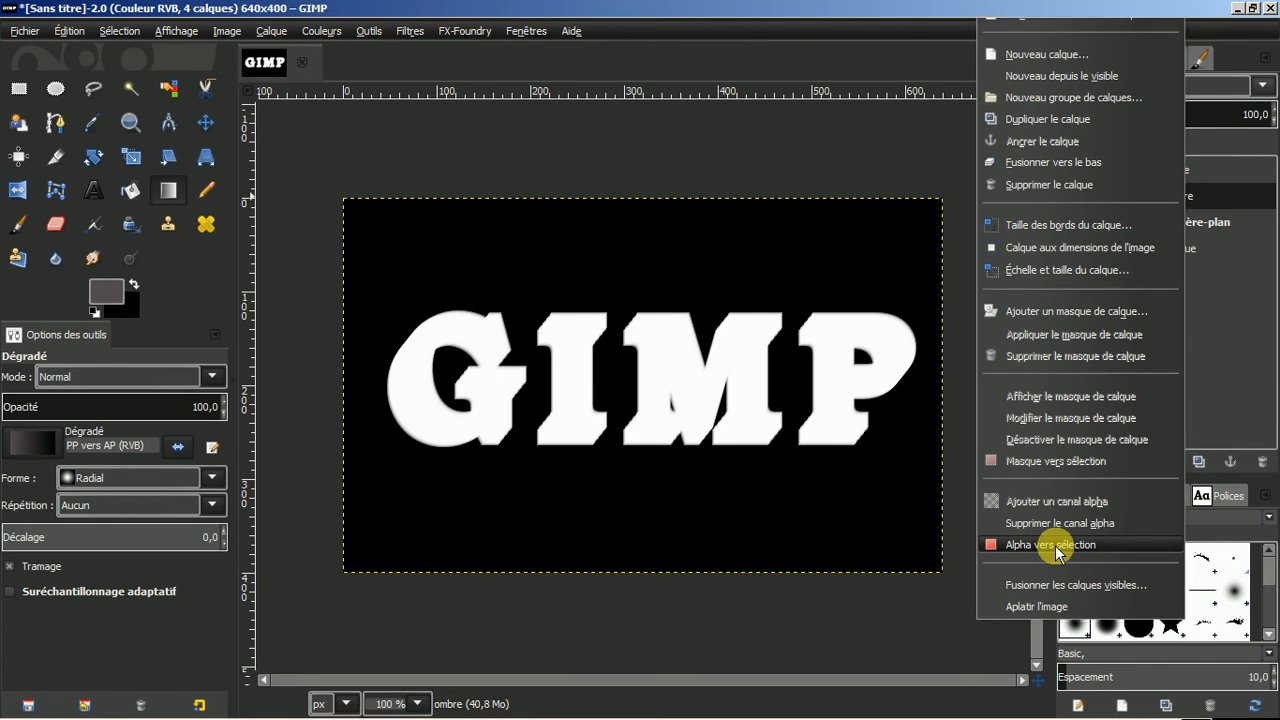
click(1055, 545)
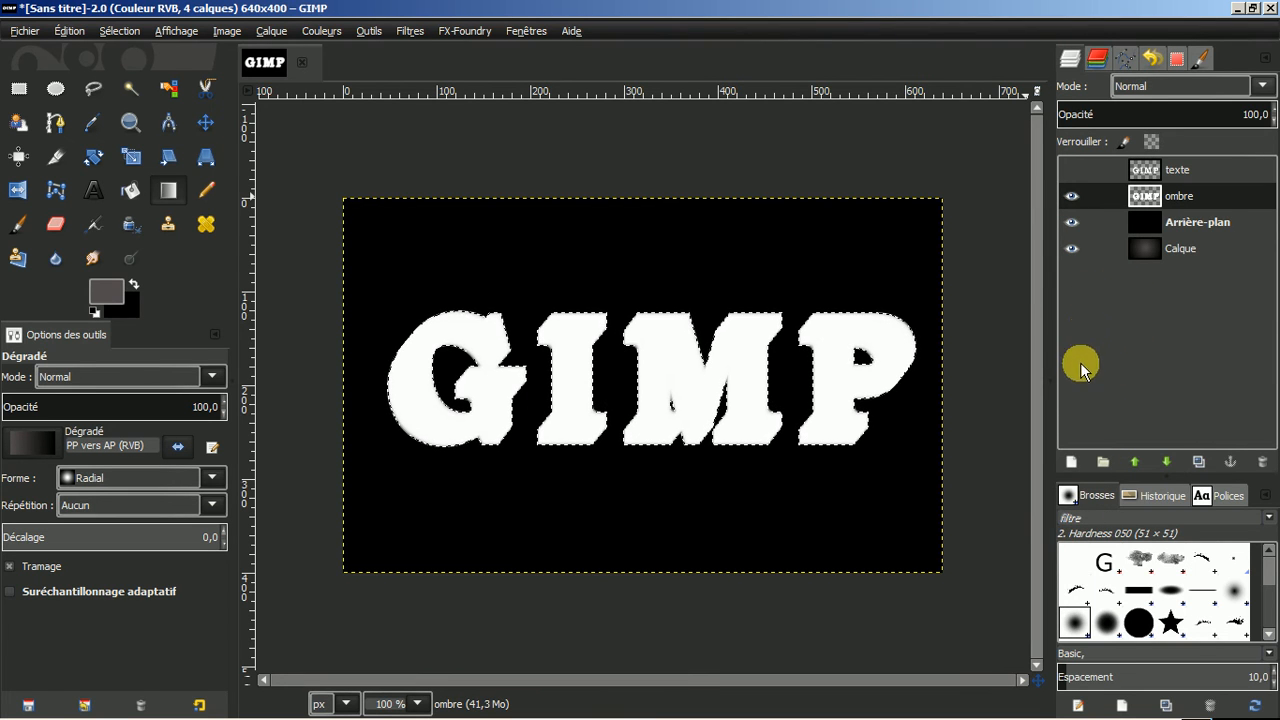
click(1070, 461)
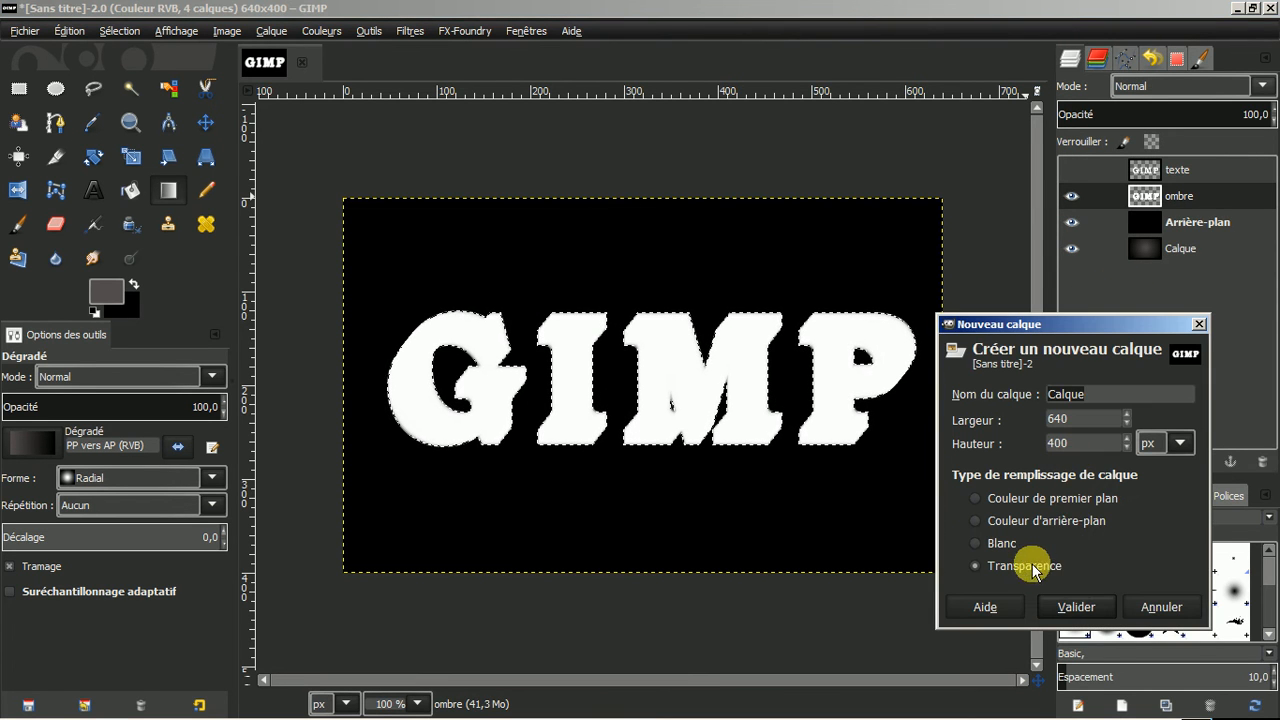
click(1071, 609)
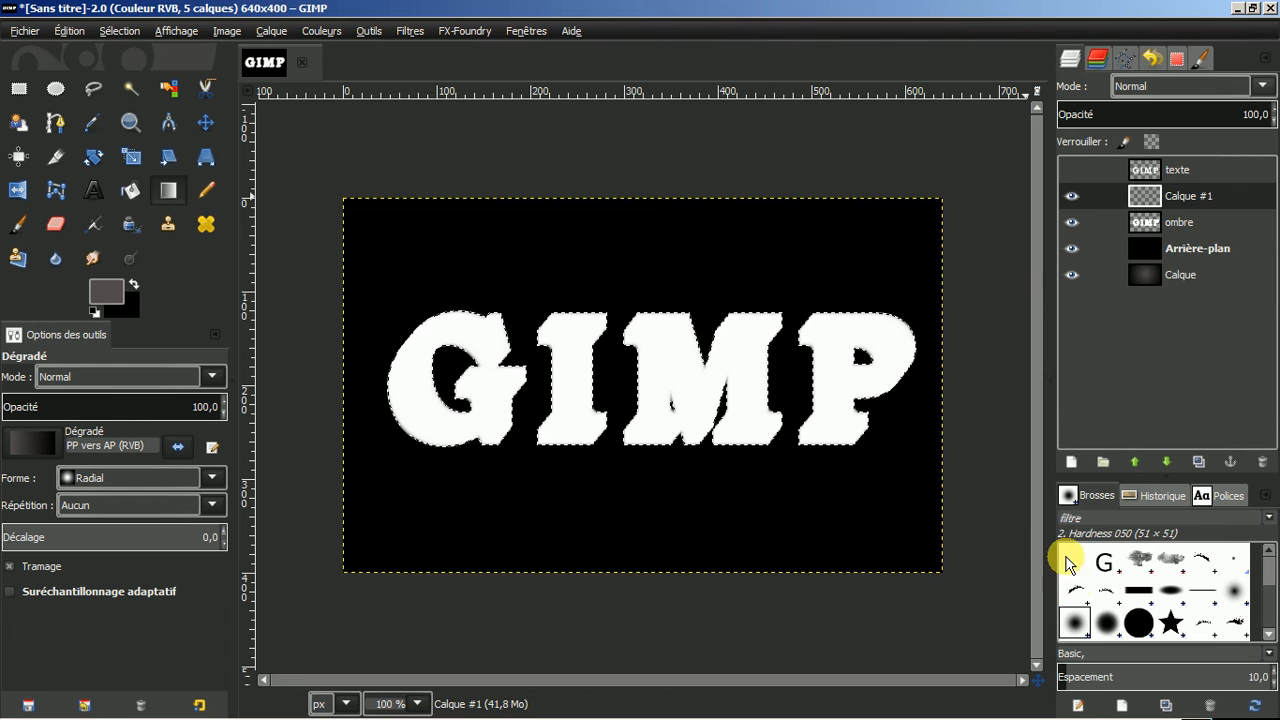
Fill the selected letters with a linear white-to-black gradient running vertically from their top edge to just below their base, and deselect.
click(95, 313)
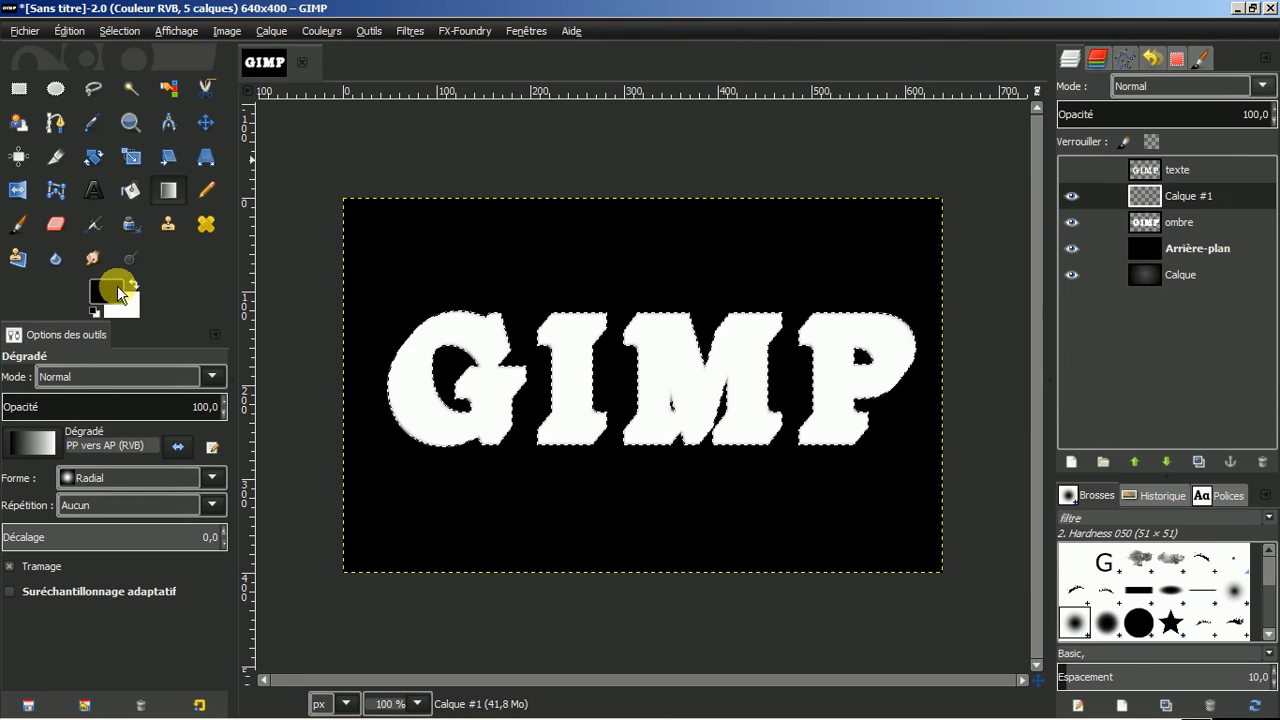
click(134, 284)
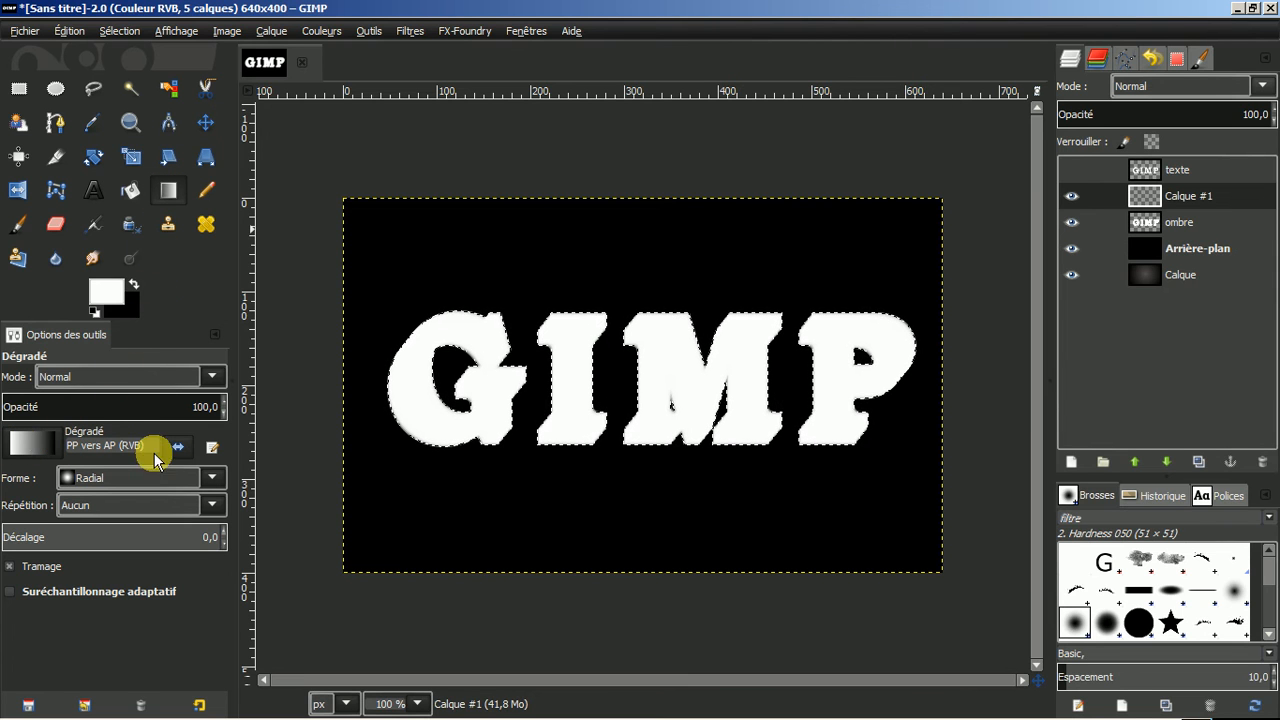
click(214, 481)
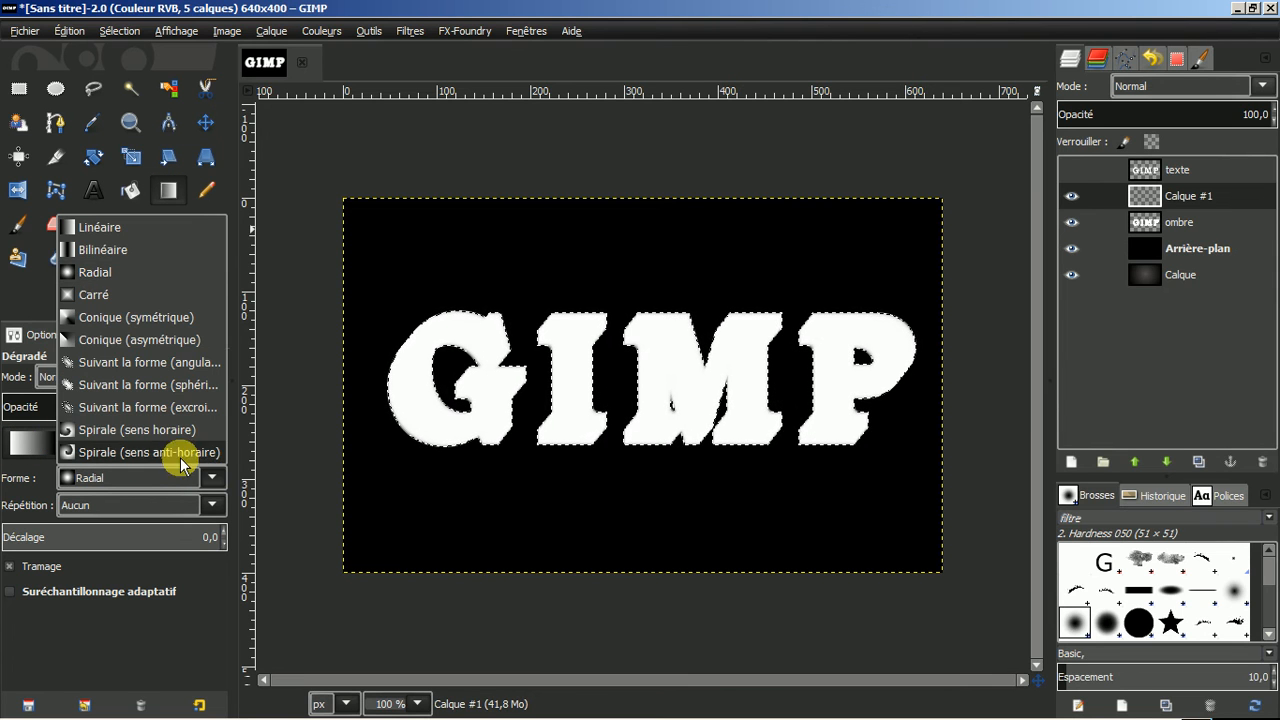
click(108, 227)
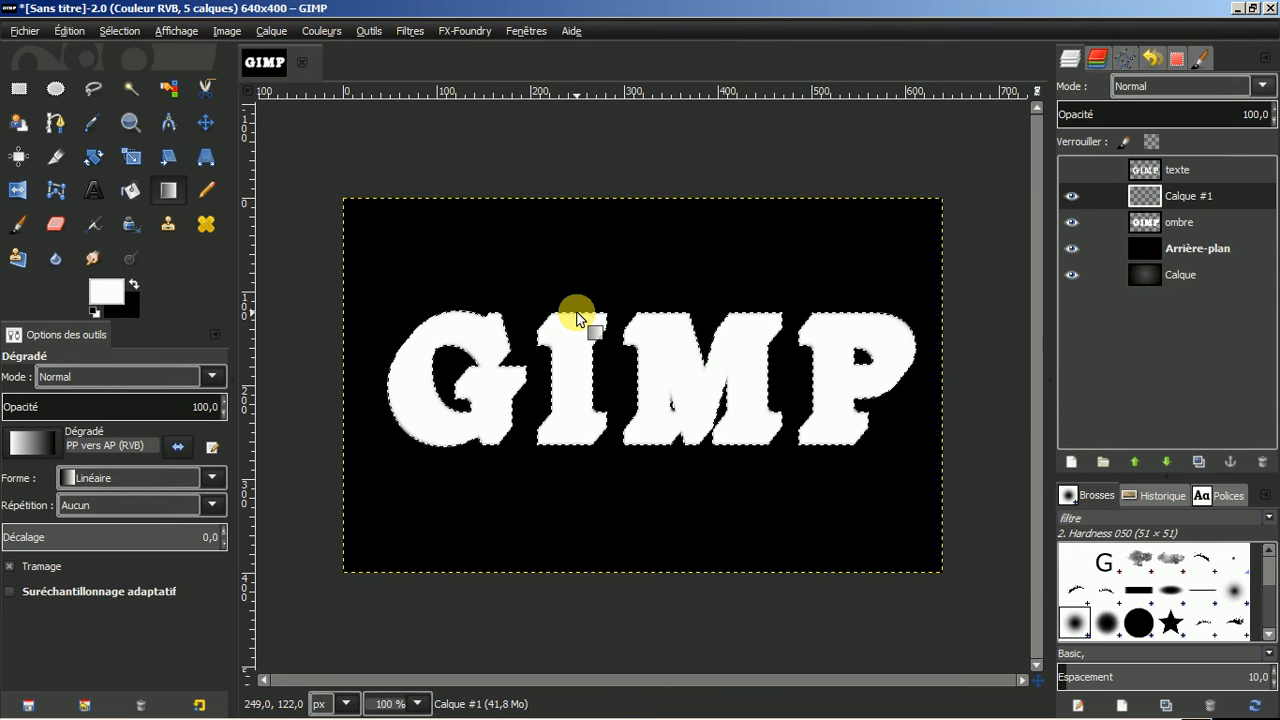
drag(576, 314, 577, 459)
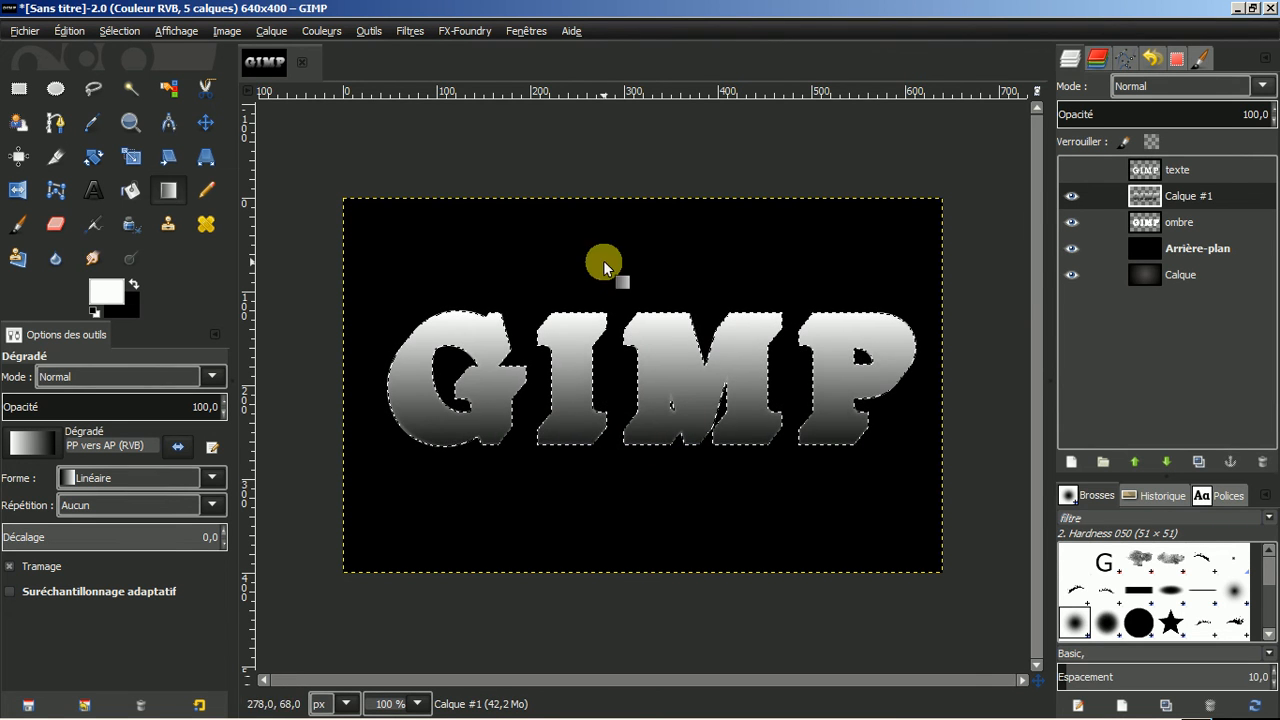
click(112, 31)
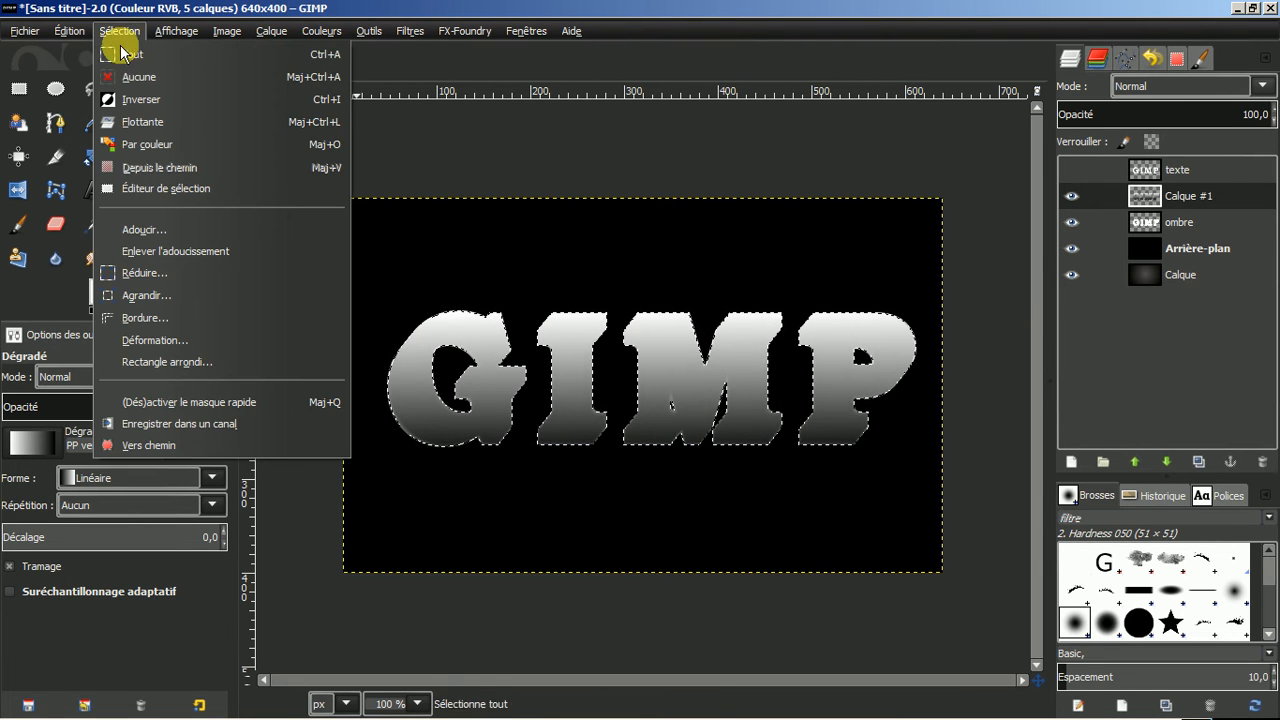
click(125, 77)
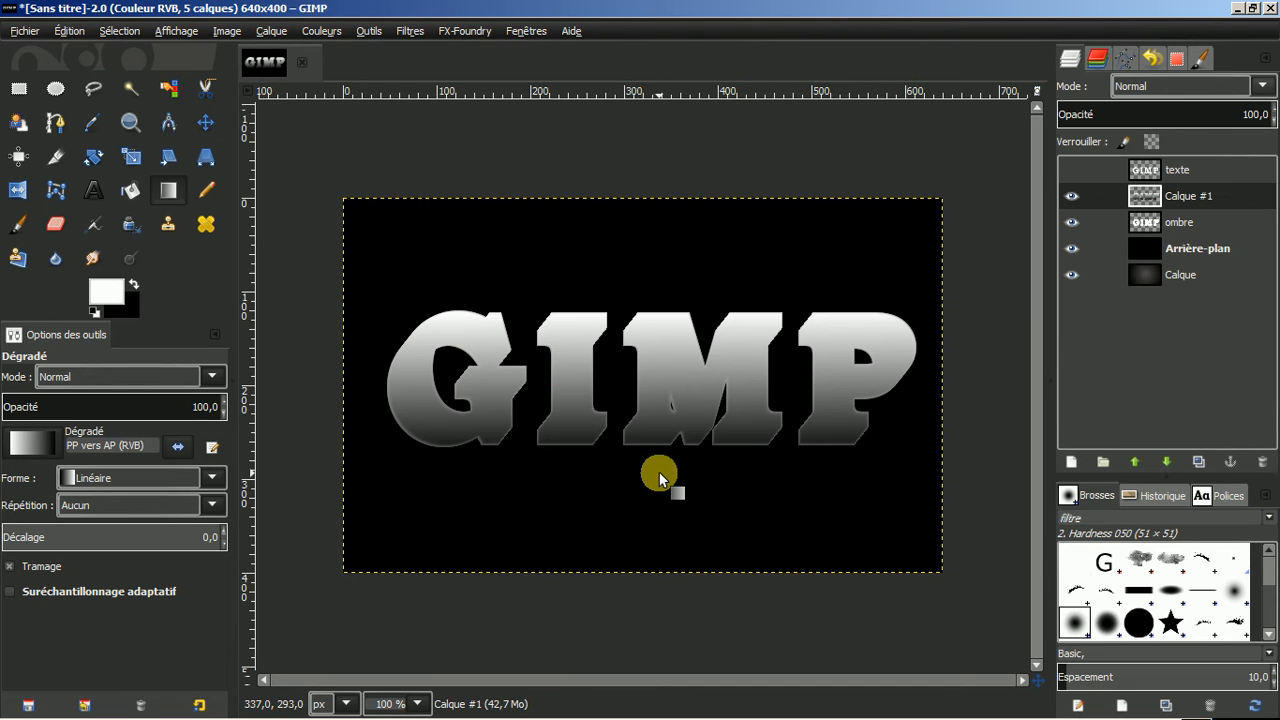
Add a new transparent 640 x 400 px layer above the gradient letters and fill it with the Dried mud pattern.
click(1072, 462)
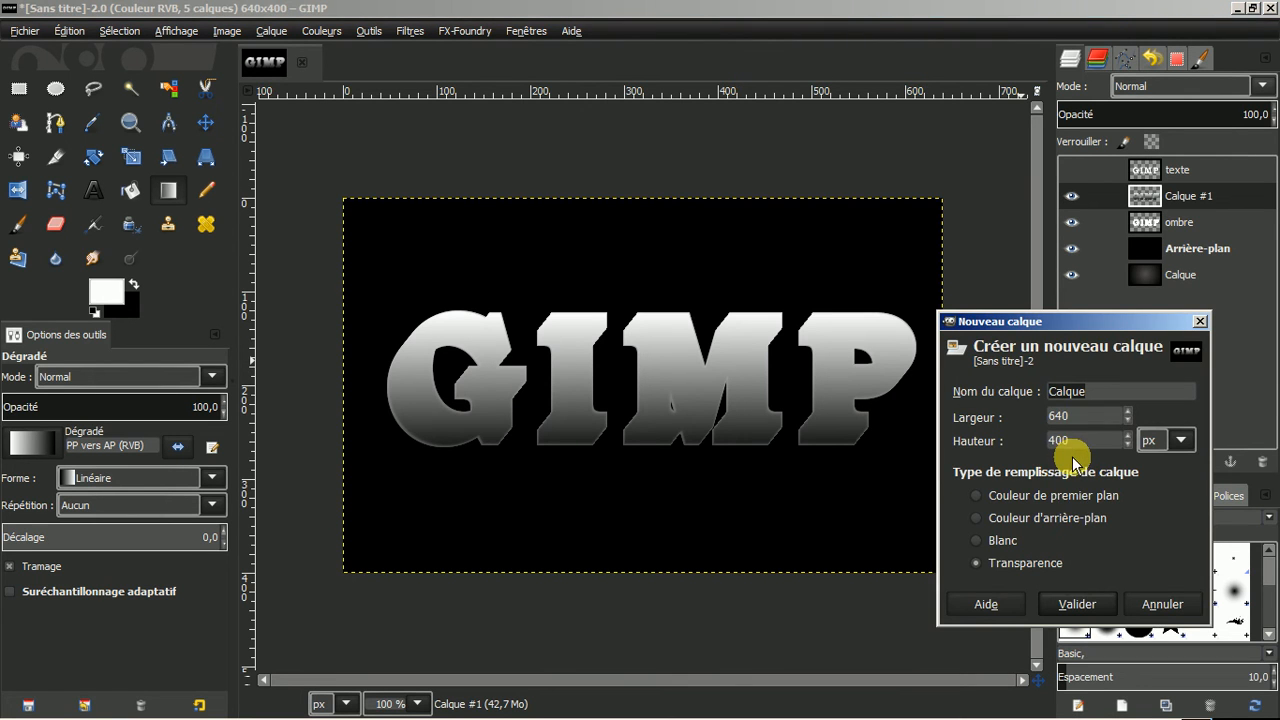
click(1068, 605)
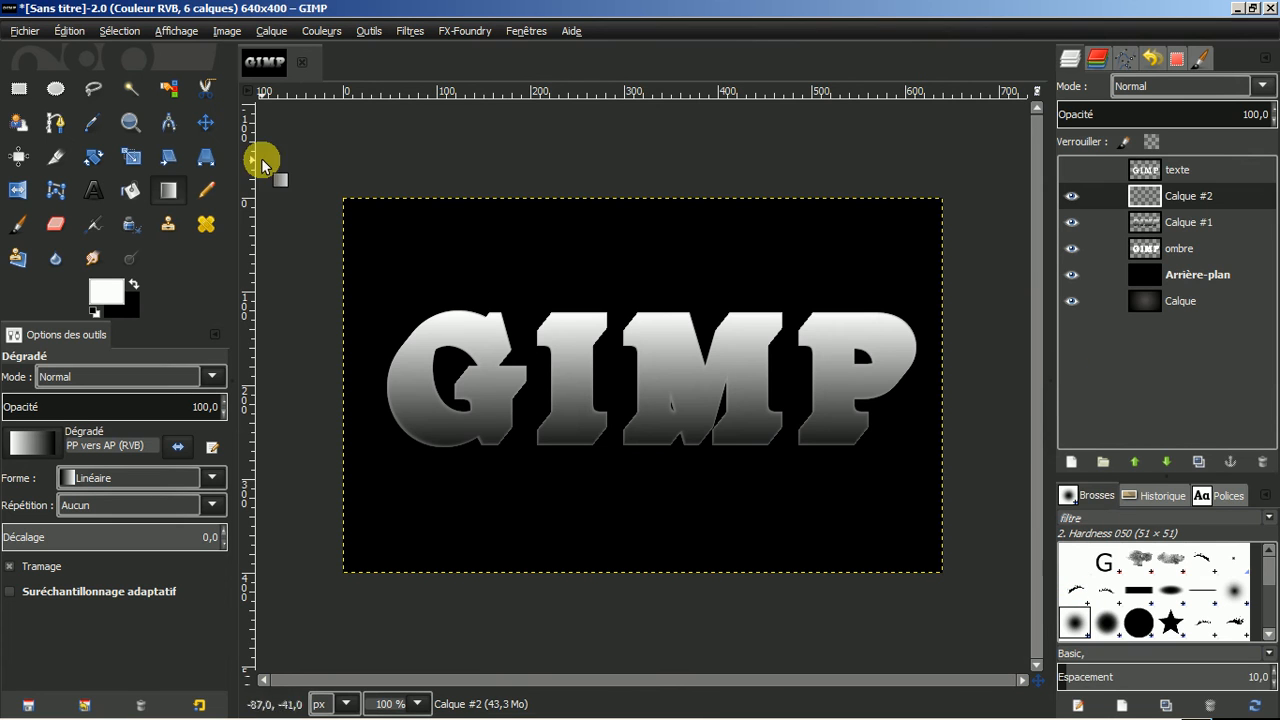
click(128, 193)
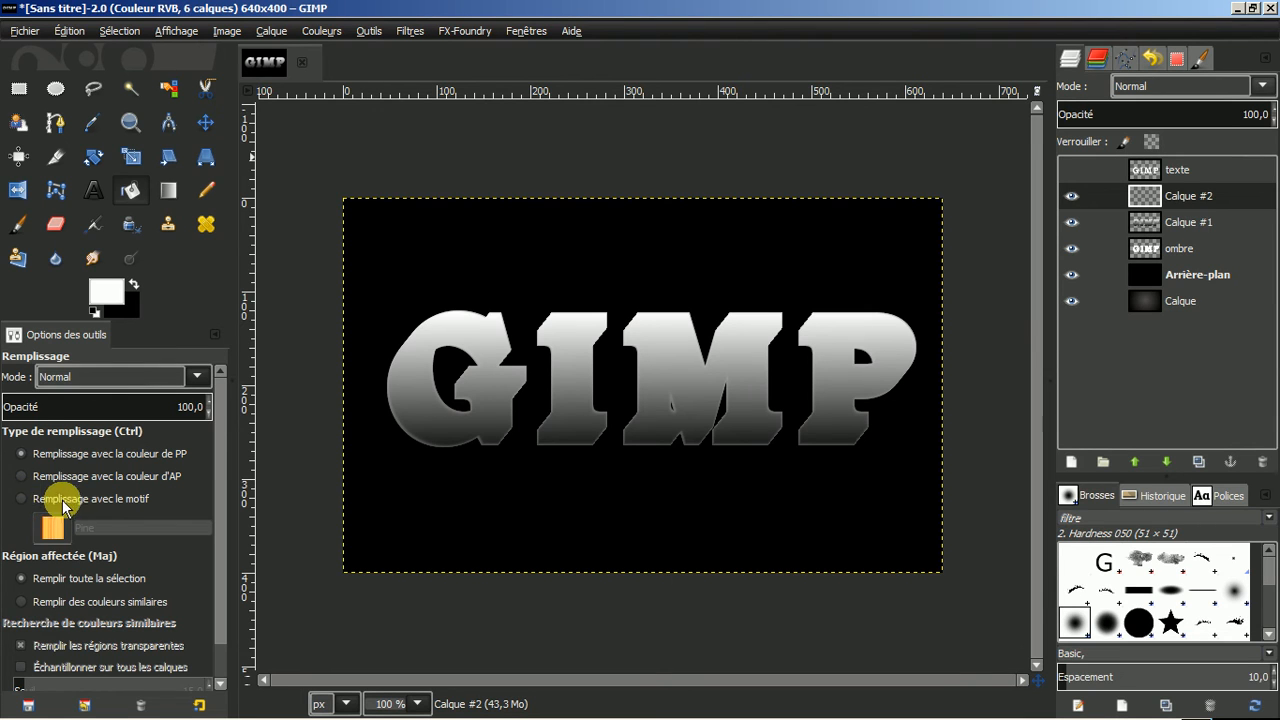
click(21, 500)
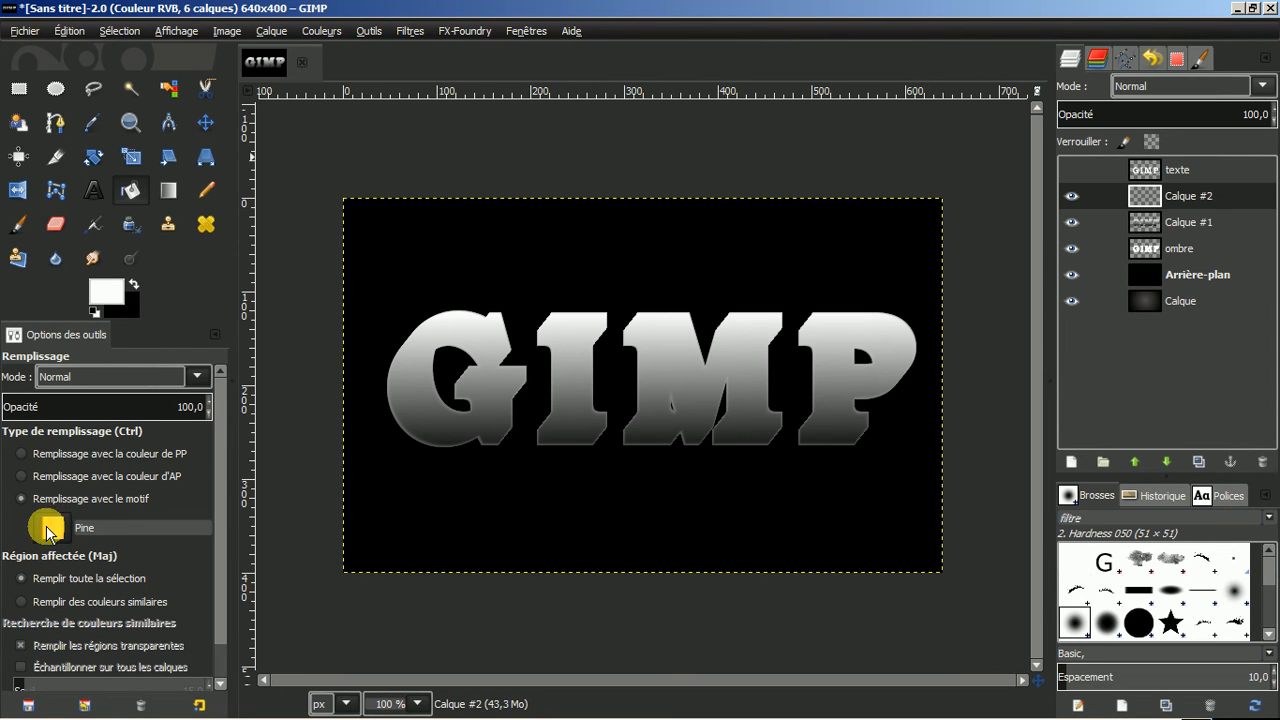
click(50, 528)
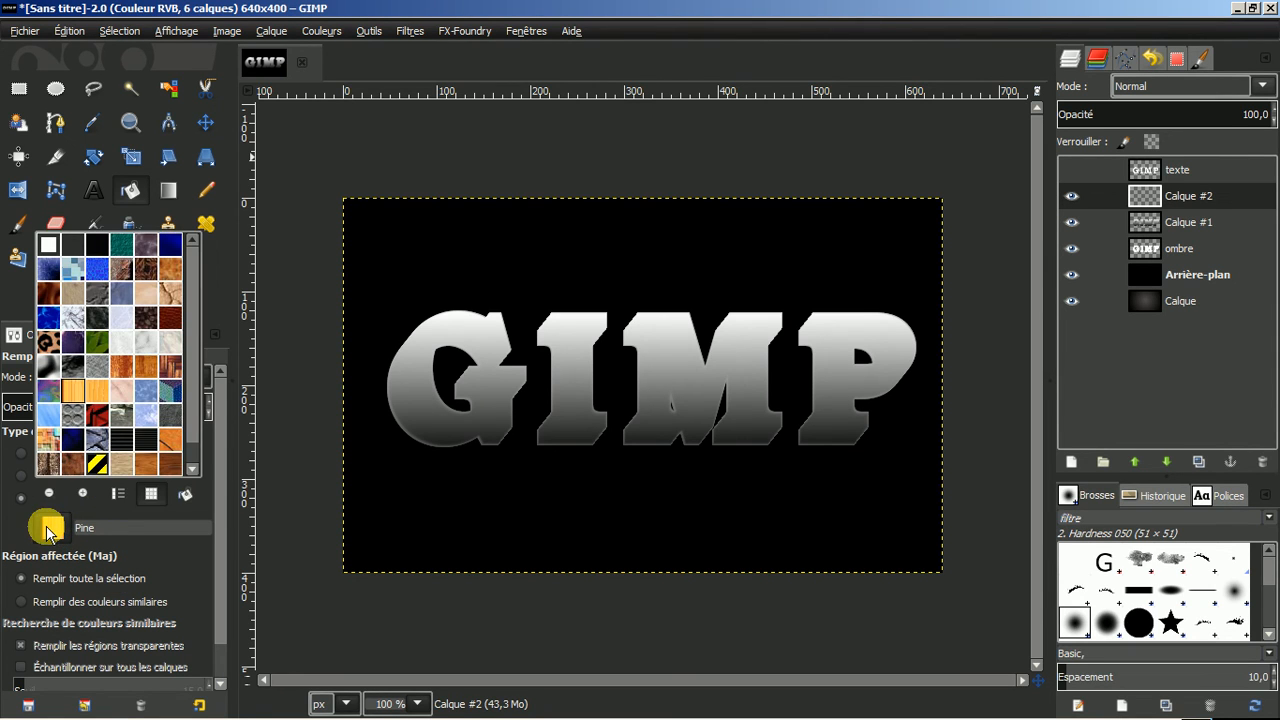
click(172, 294)
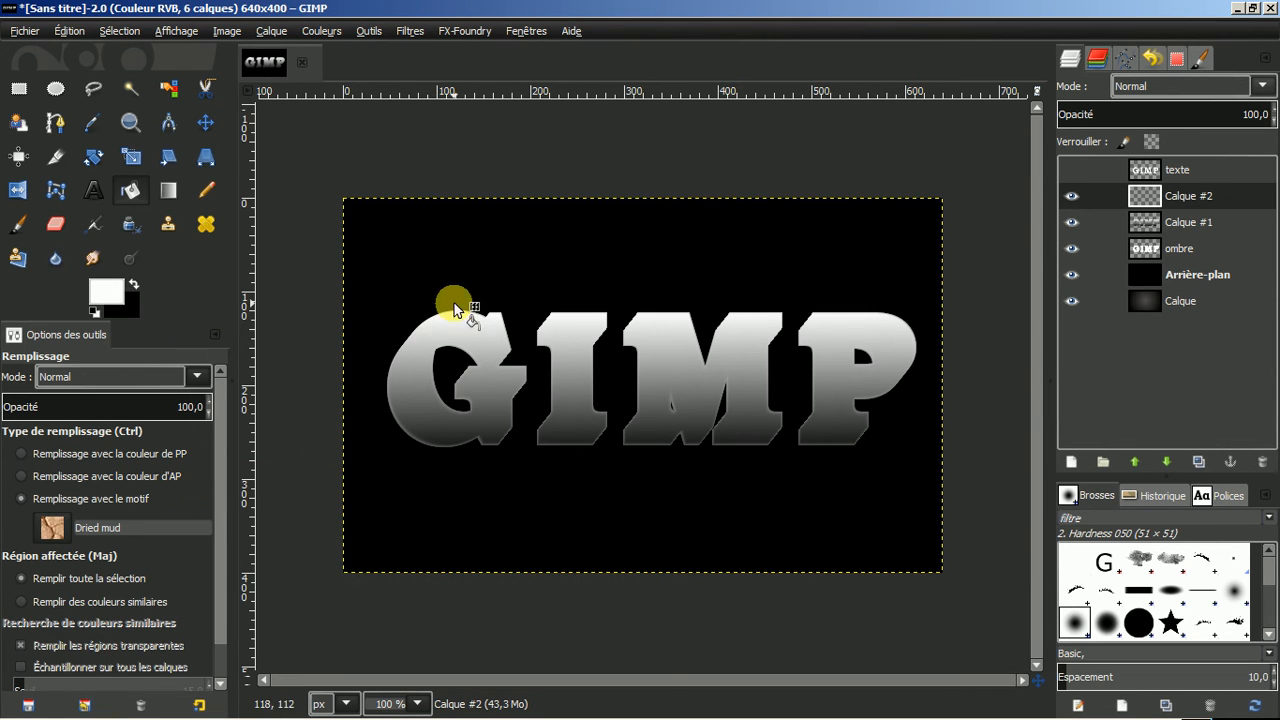
click(452, 263)
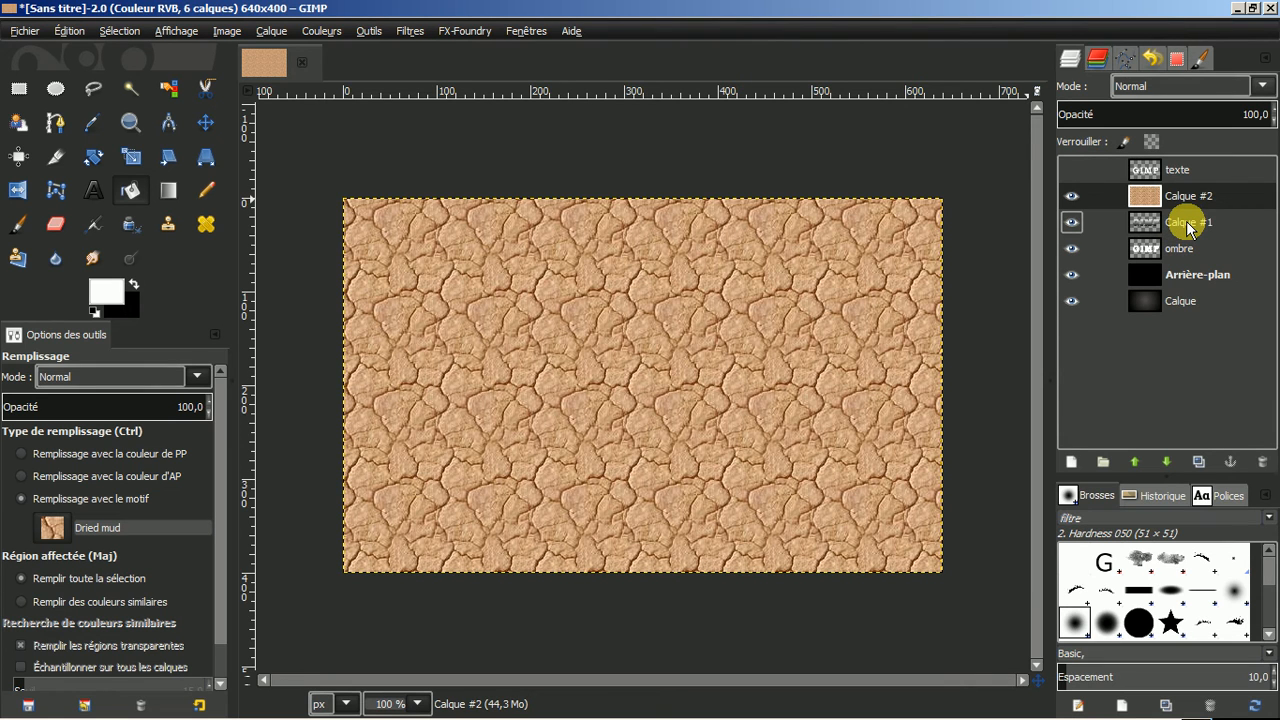
Trim the Dried mud layer to the letter shapes using the alpha of Calque #1, and deselect.
click(1189, 224)
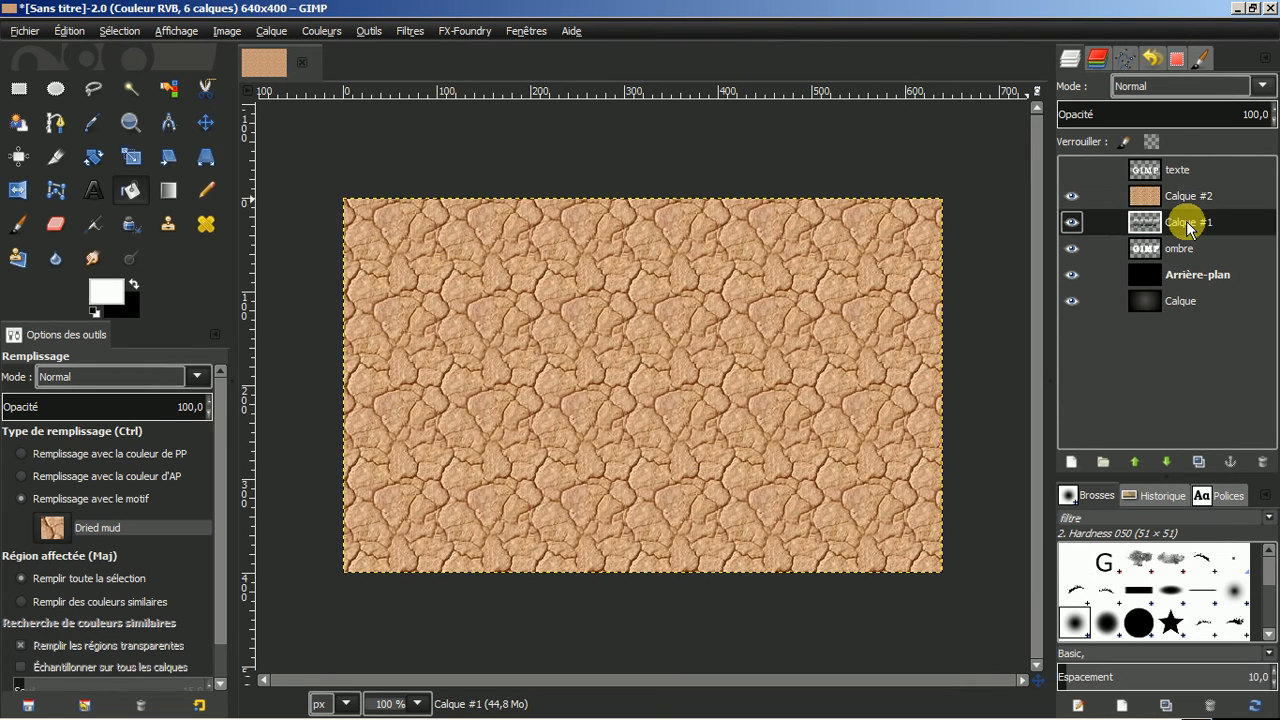
right_click(1189, 229)
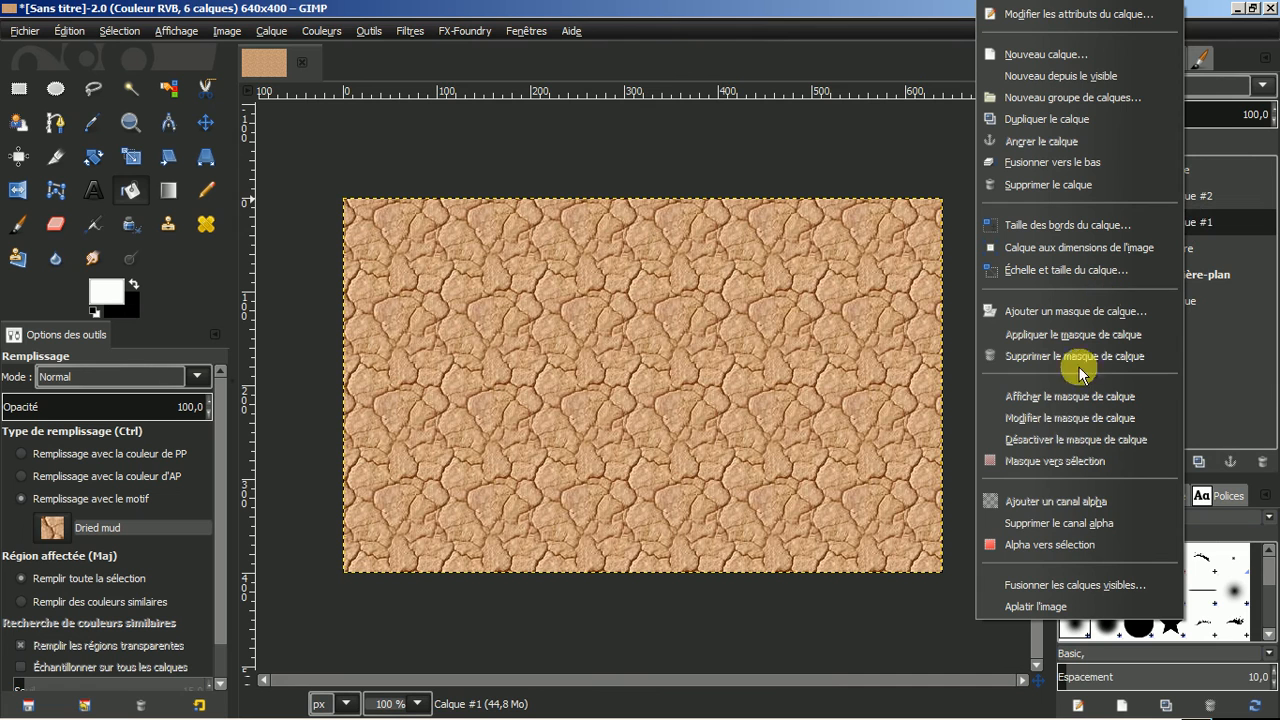
click(1049, 548)
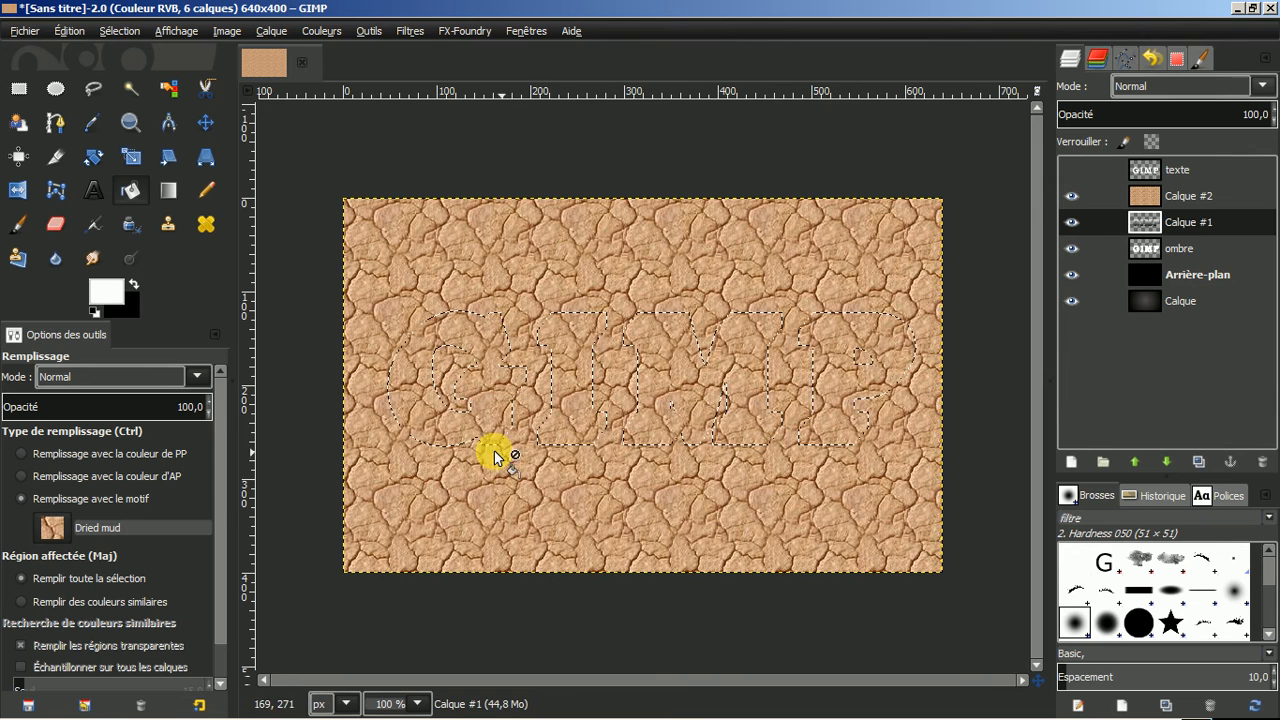
click(1181, 198)
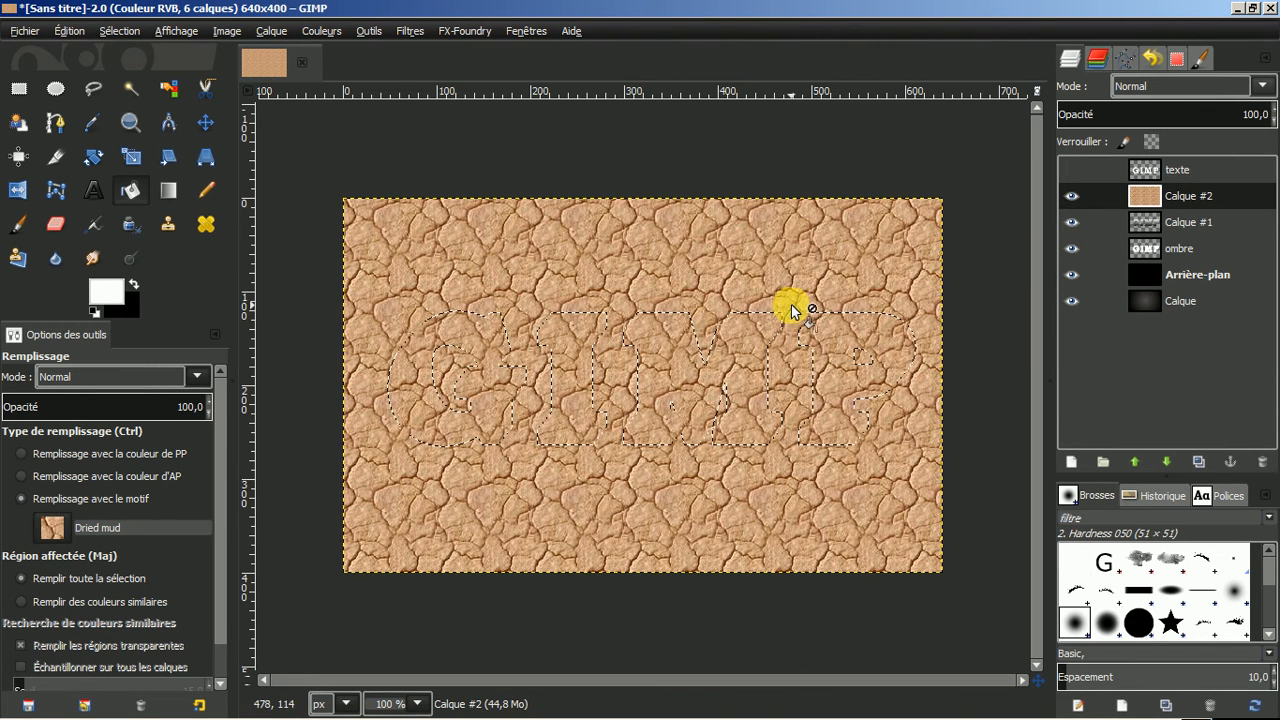
click(109, 32)
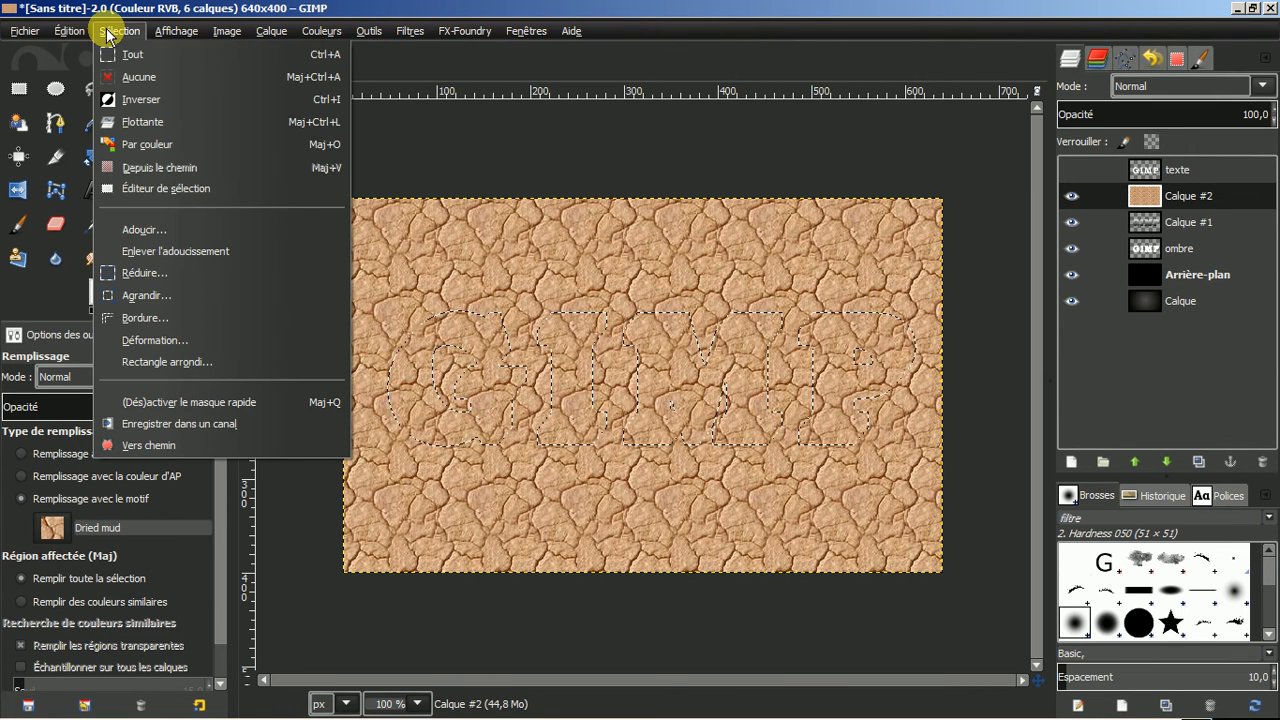
click(130, 100)
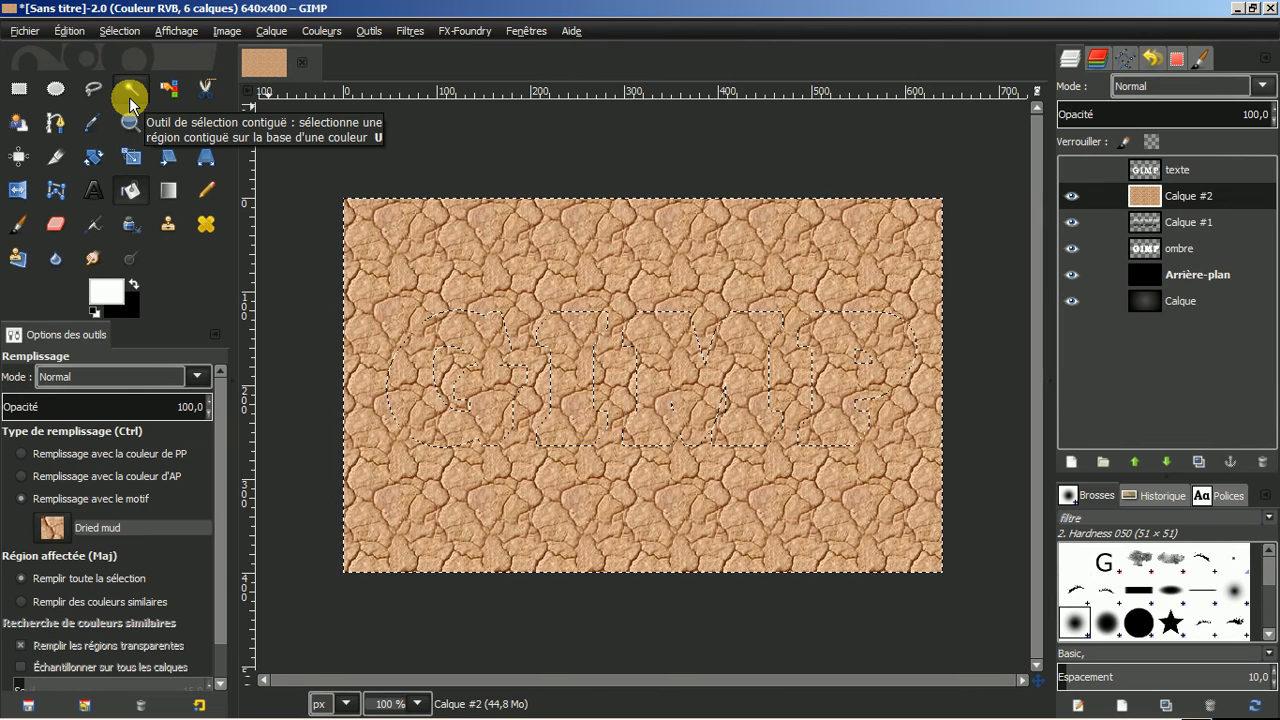
key(Delete)
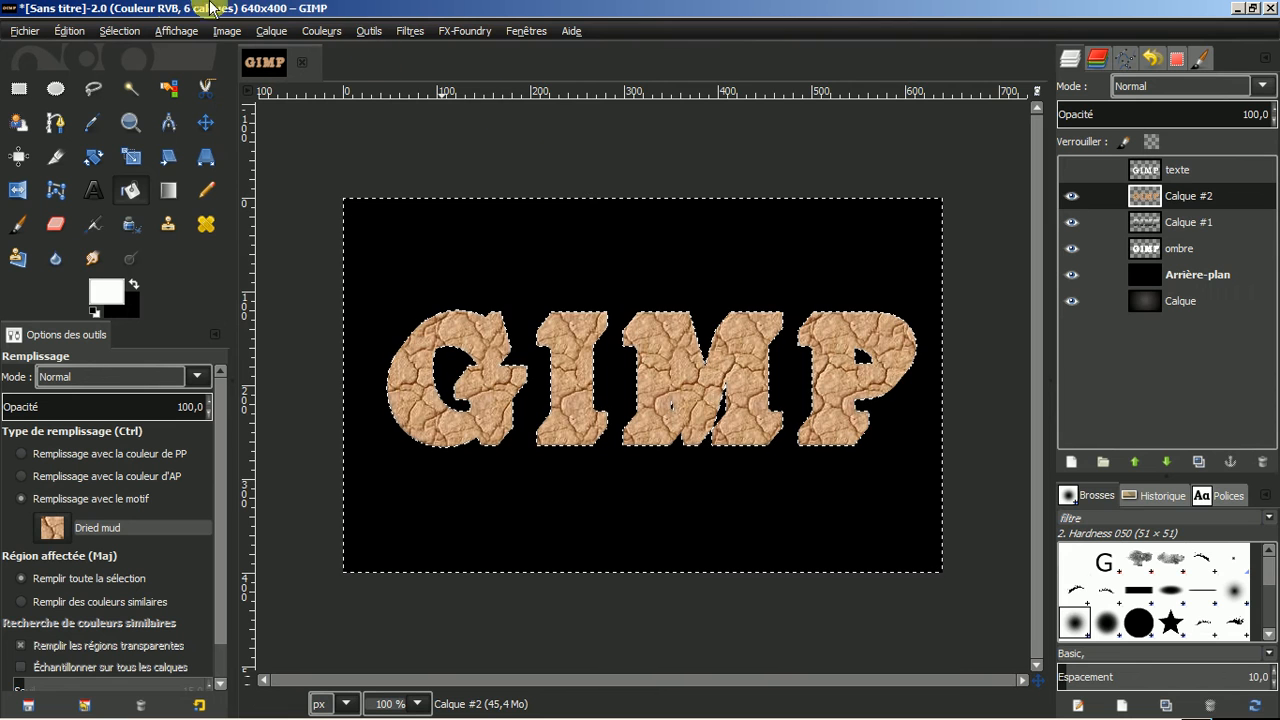
click(110, 30)
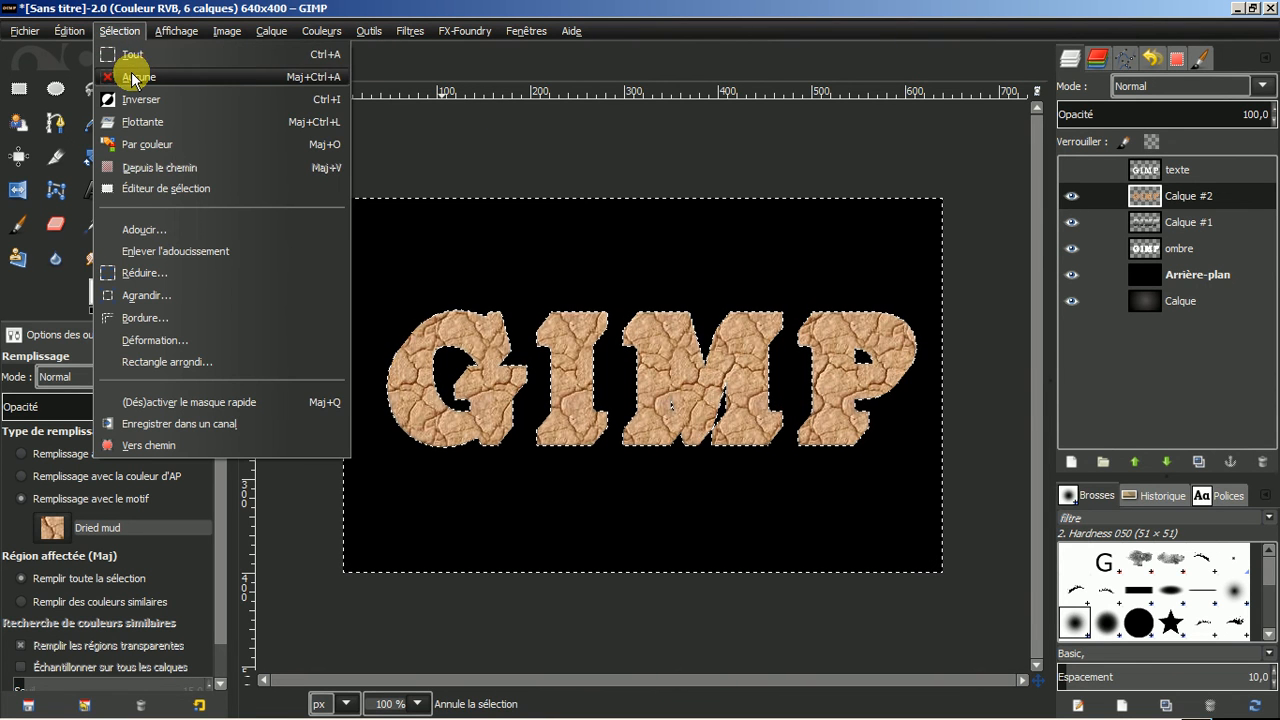
click(133, 77)
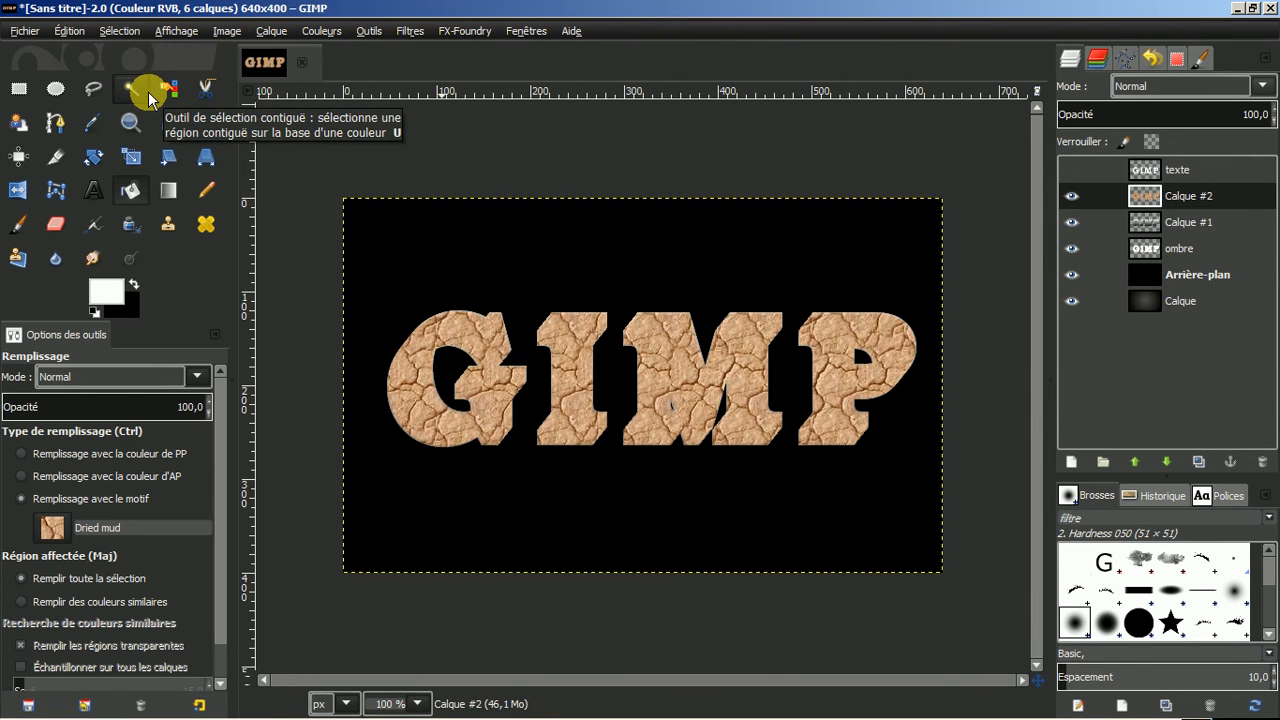
Move the Dried mud layer below Calque #1 and set the blending mode of Calque #1 to Multiplier.
click(1176, 197)
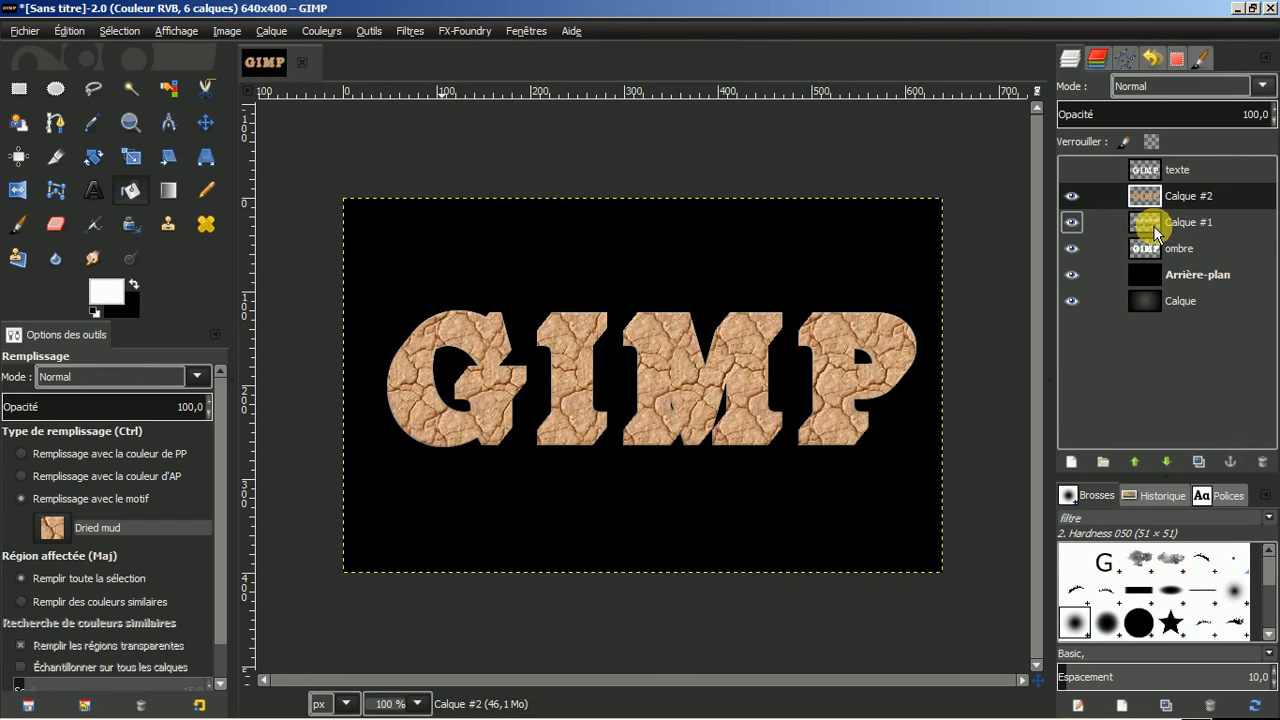
click(1166, 462)
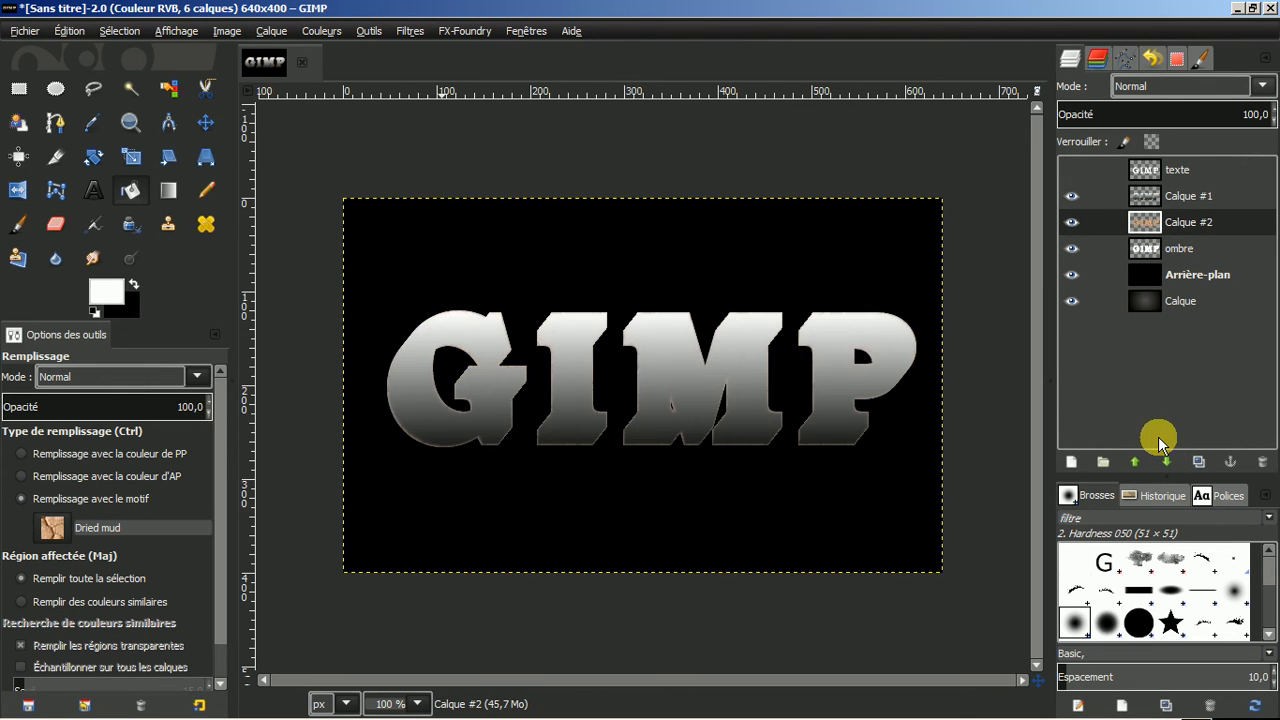
click(1183, 201)
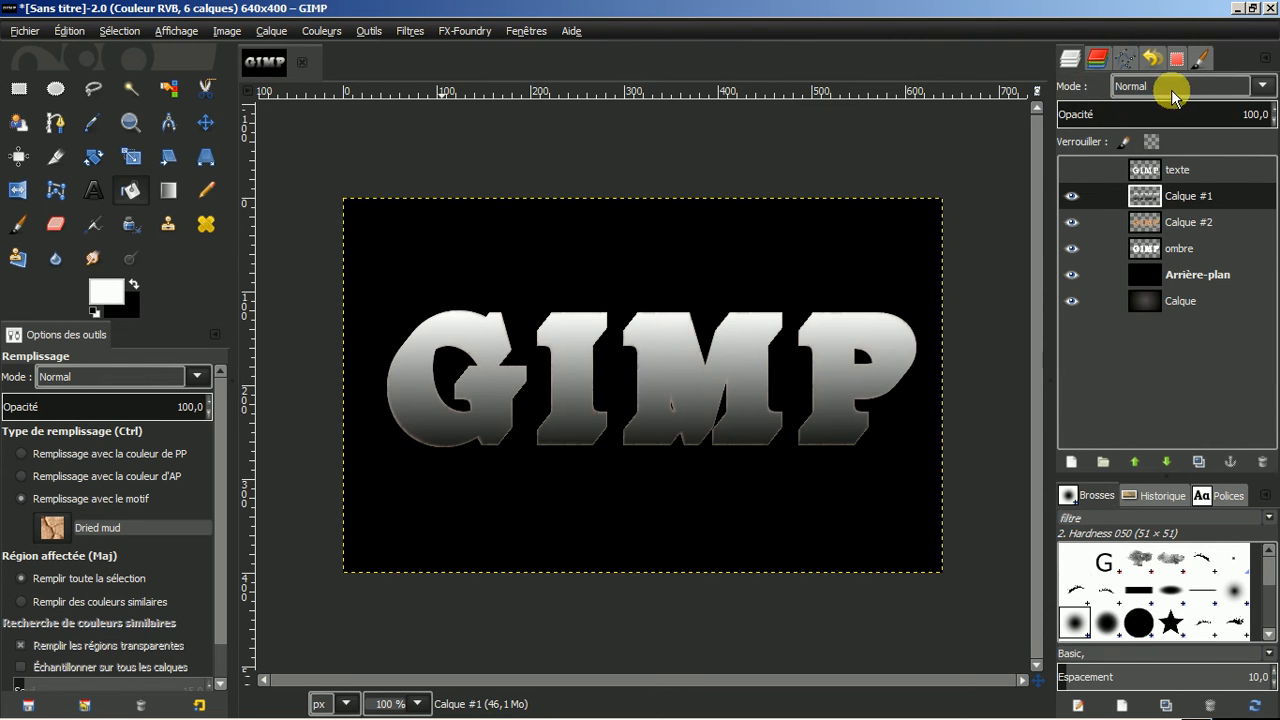
click(1250, 86)
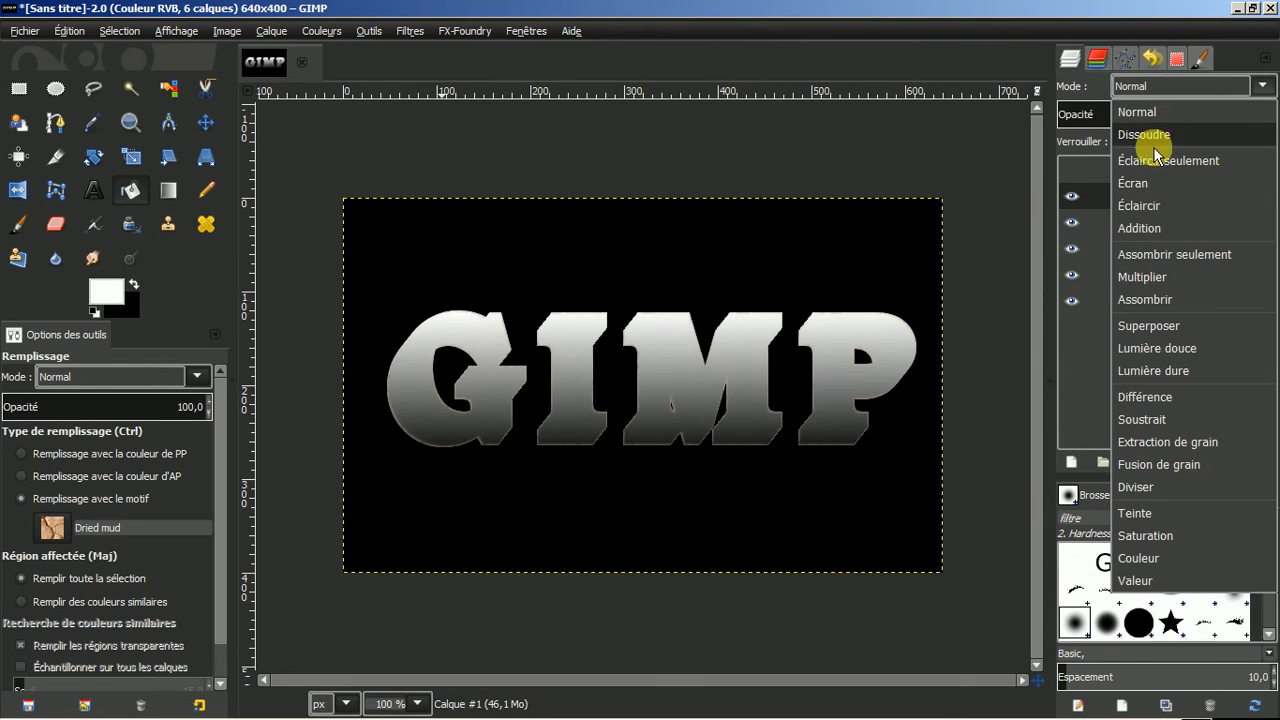
click(1136, 279)
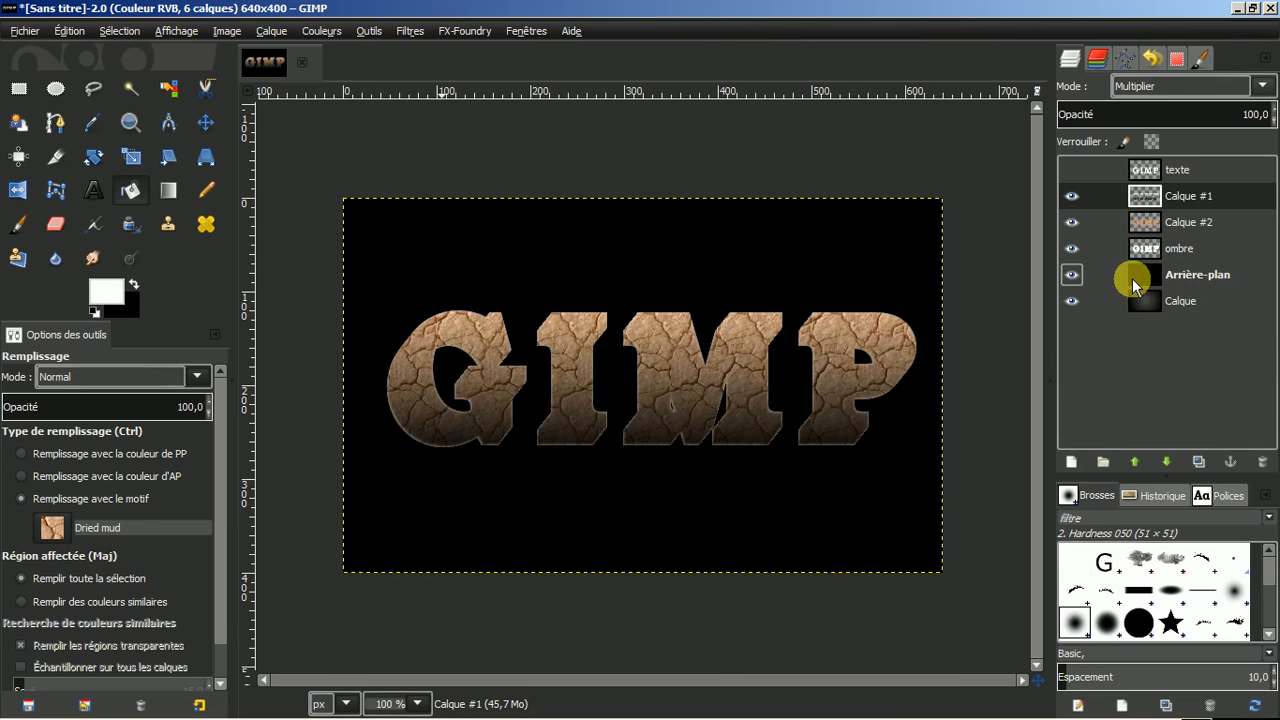
Compare the textured letters with and without the gradient shading by repeatedly toggling the visibility of Calque #1.
click(1070, 199)
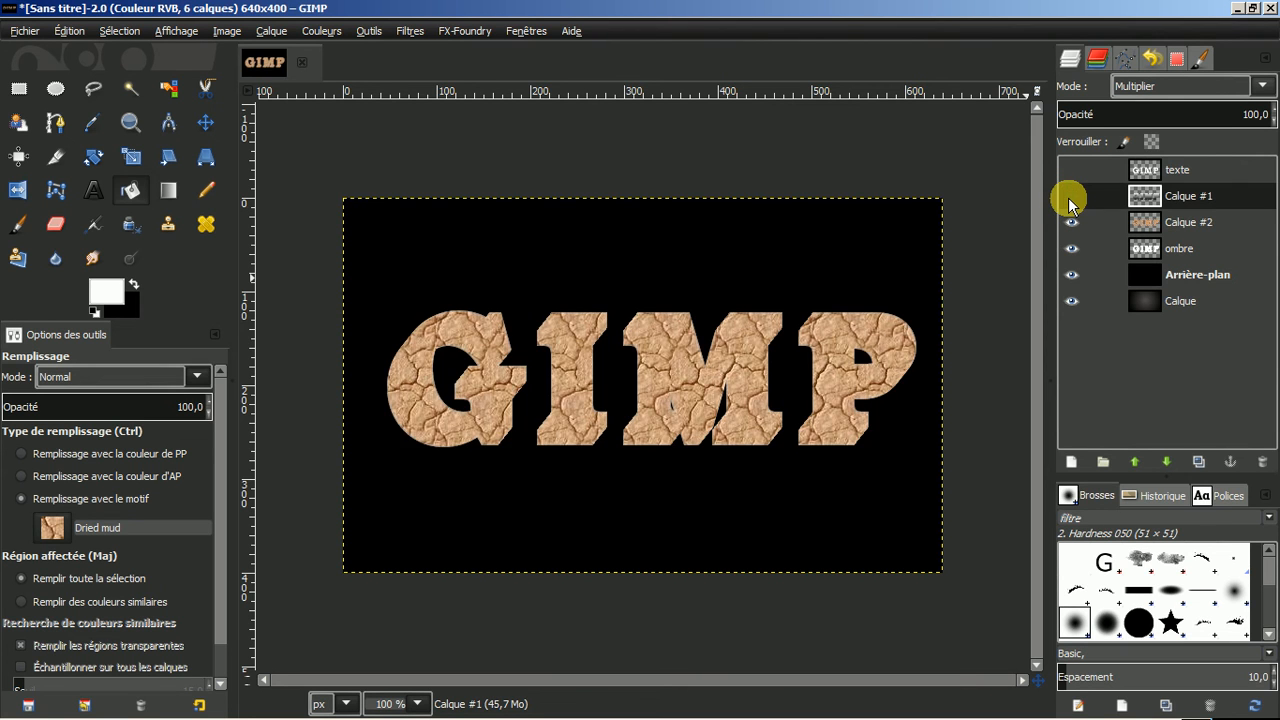
click(1070, 199)
click(1070, 200)
click(1070, 200)
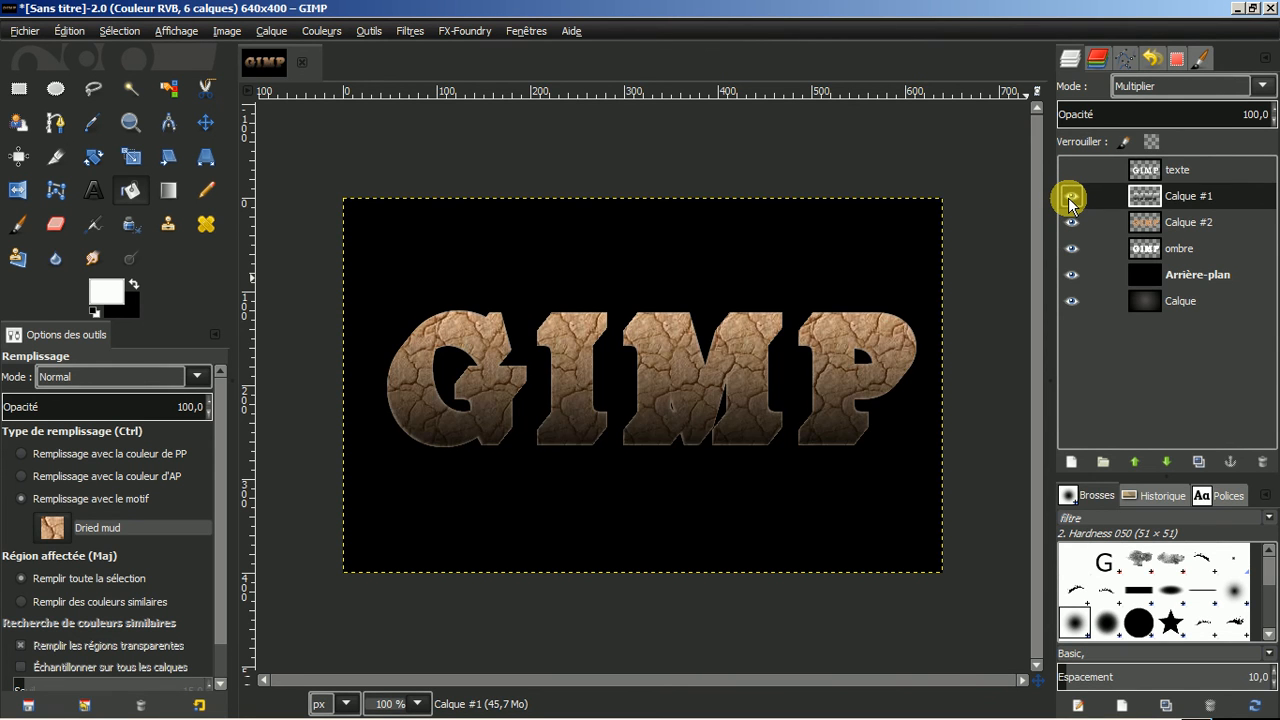
click(1070, 200)
click(1070, 200)
click(1070, 199)
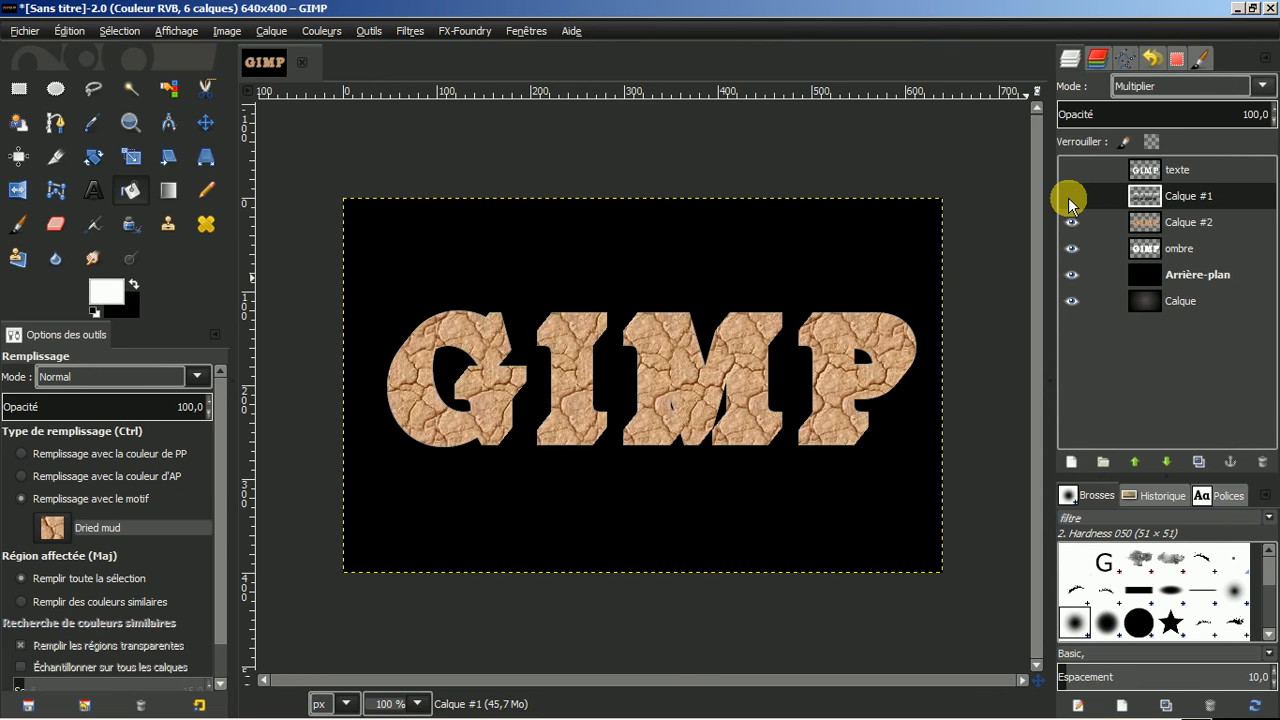
click(1070, 199)
click(1070, 199)
click(1070, 199)
click(1070, 199)
click(1070, 199)
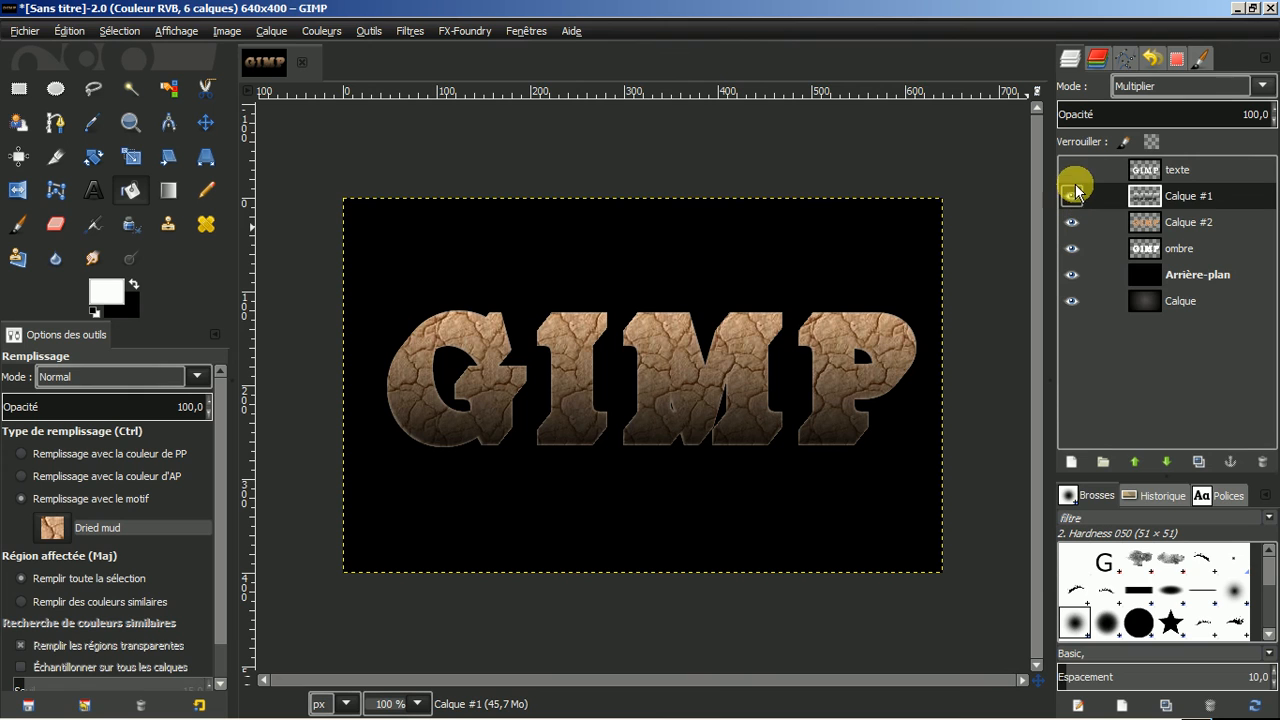
Make the texte layer visible and hide the Calque #1, Calque #2 and ombre layers.
click(1206, 166)
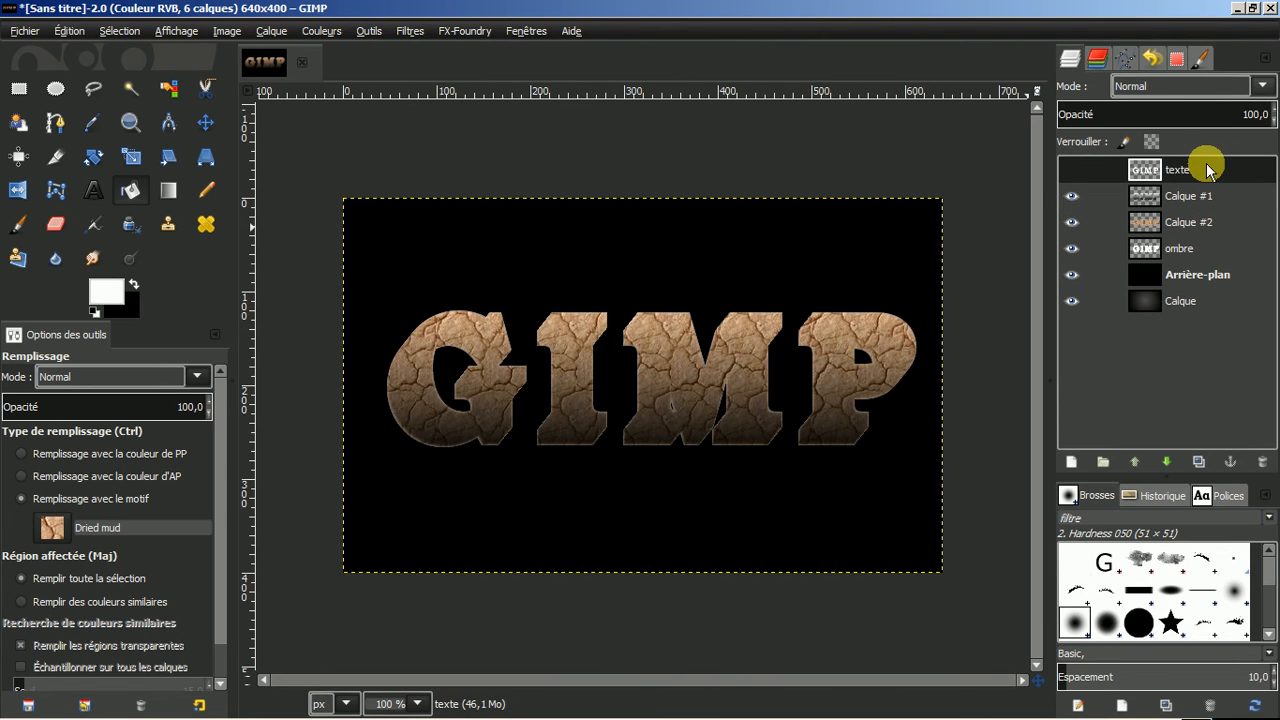
click(1070, 172)
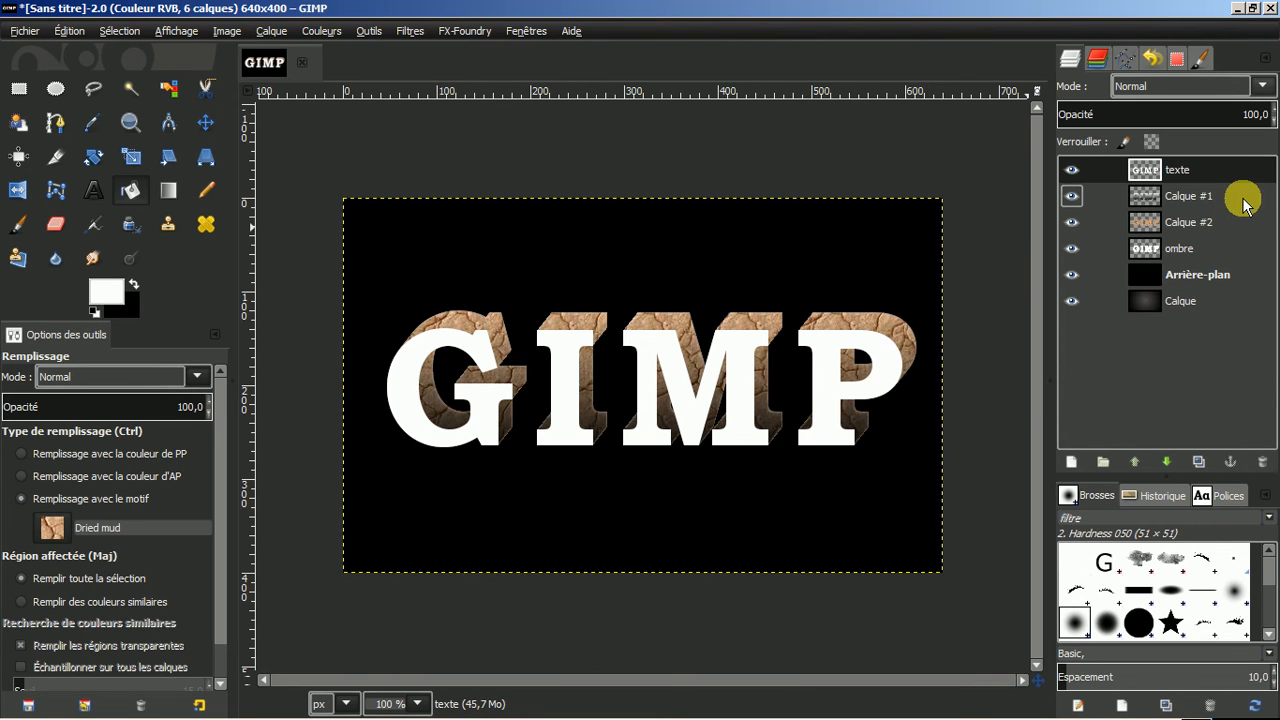
click(1072, 198)
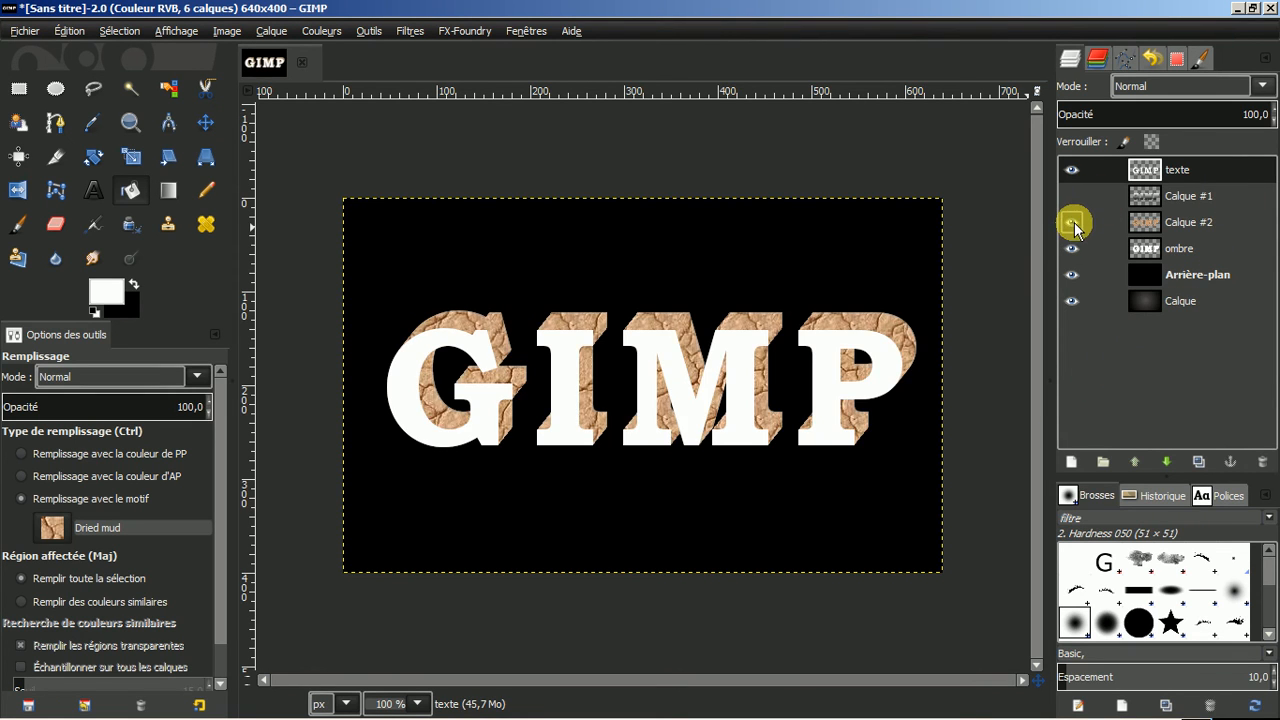
click(1071, 222)
click(1071, 248)
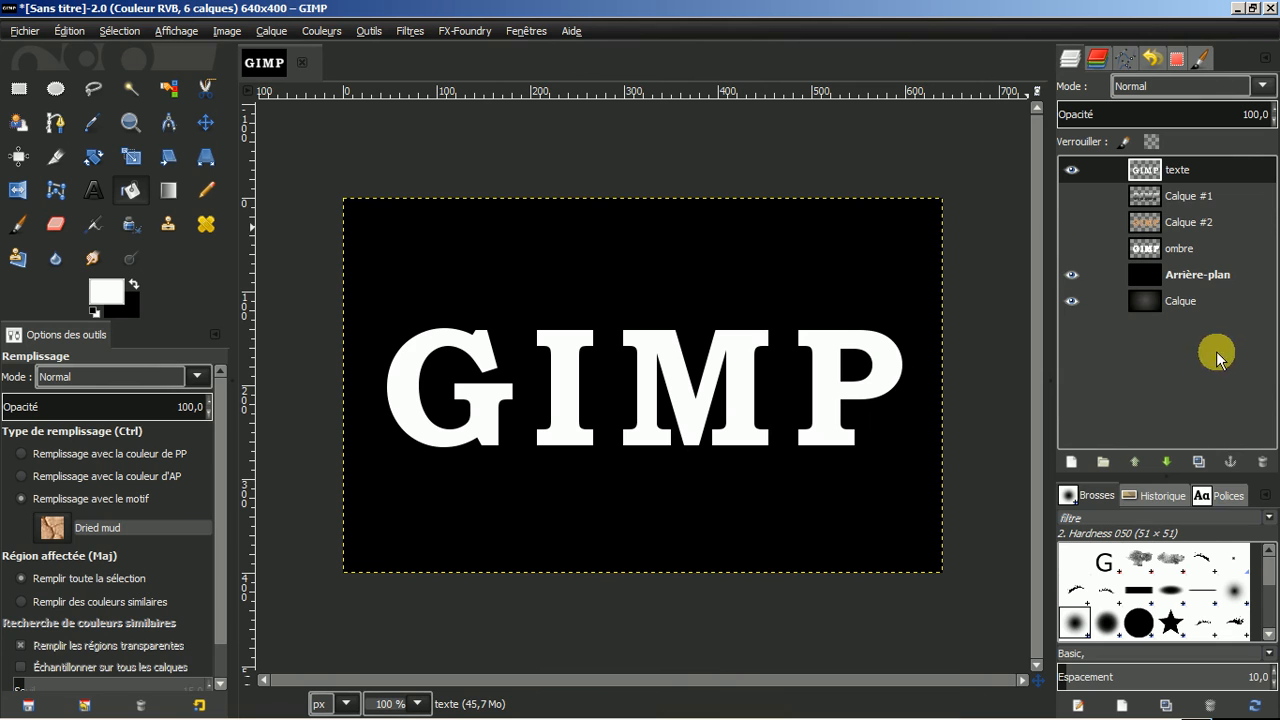
Create a selection from the texte layer's alpha and shrink it by 3 px, keeping the texte layer active.
click(1193, 171)
right_click(1193, 171)
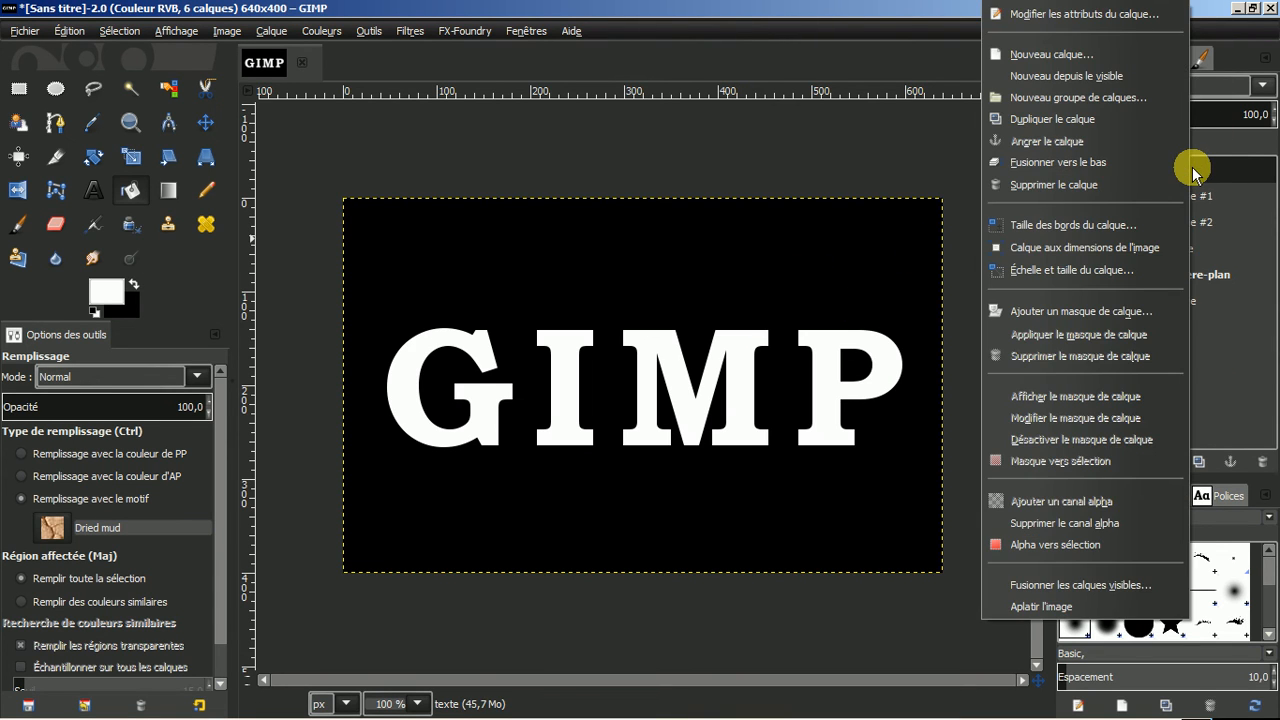
click(1058, 548)
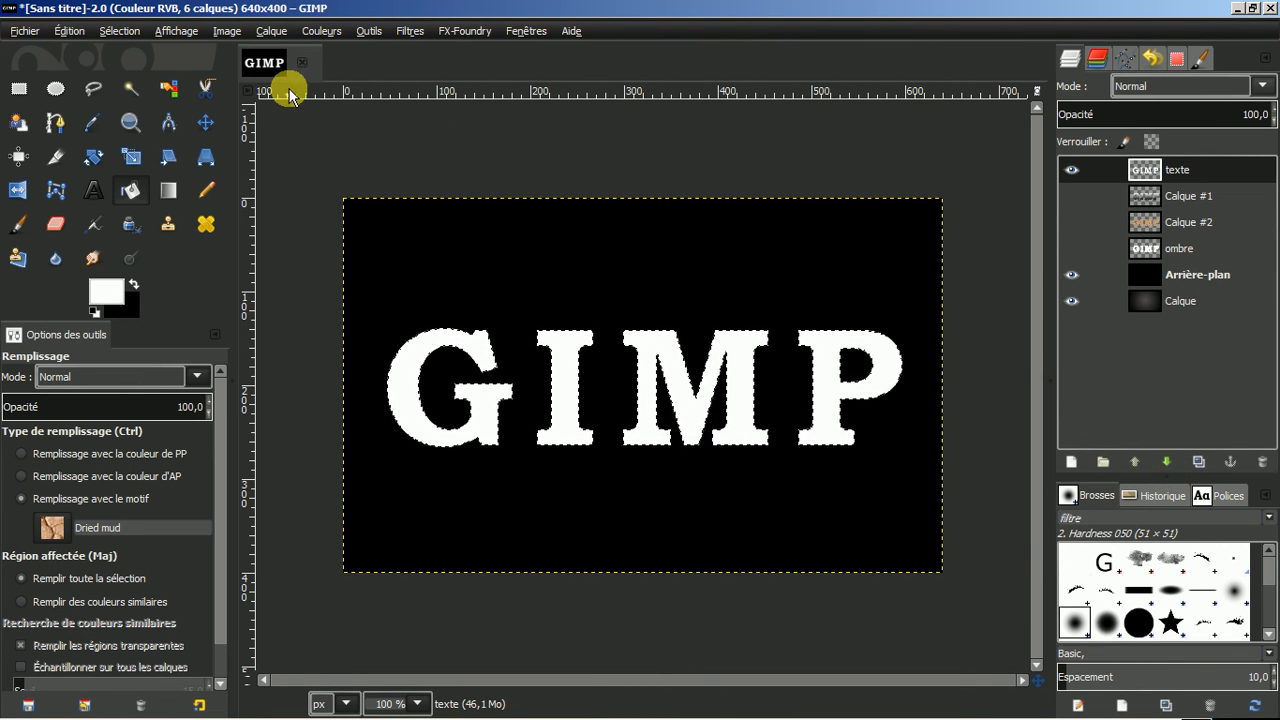
click(119, 30)
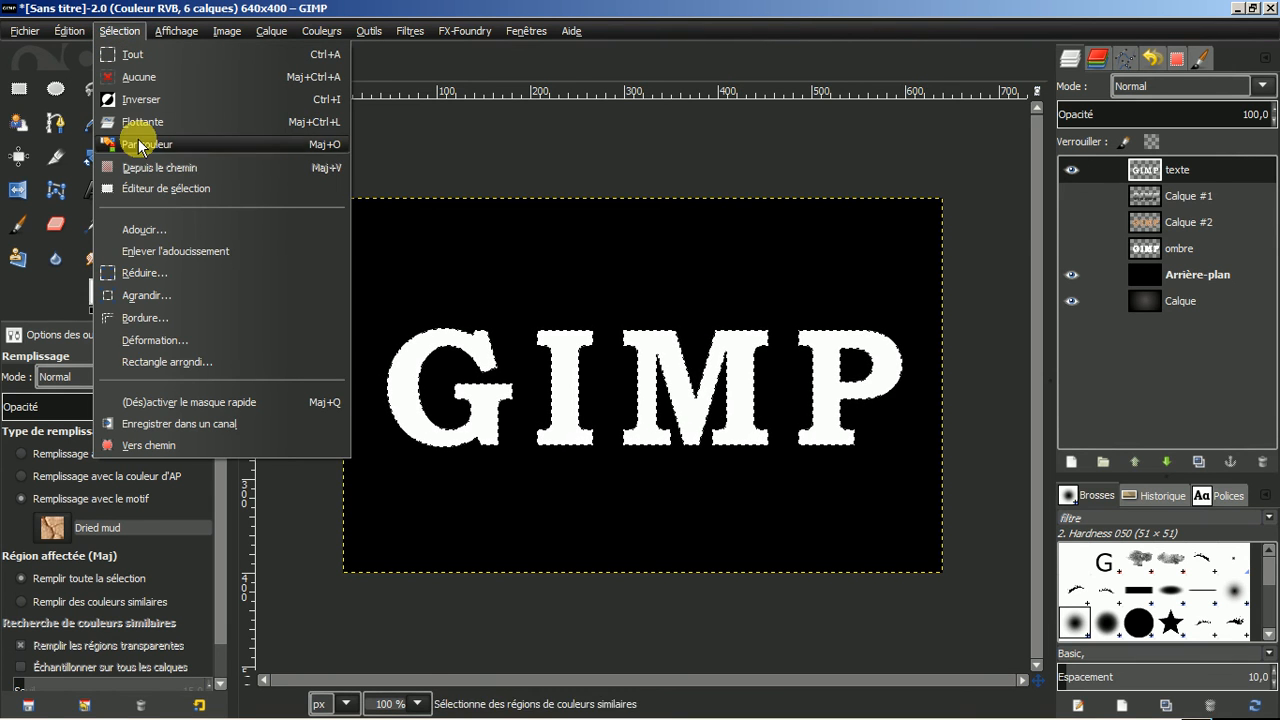
click(121, 272)
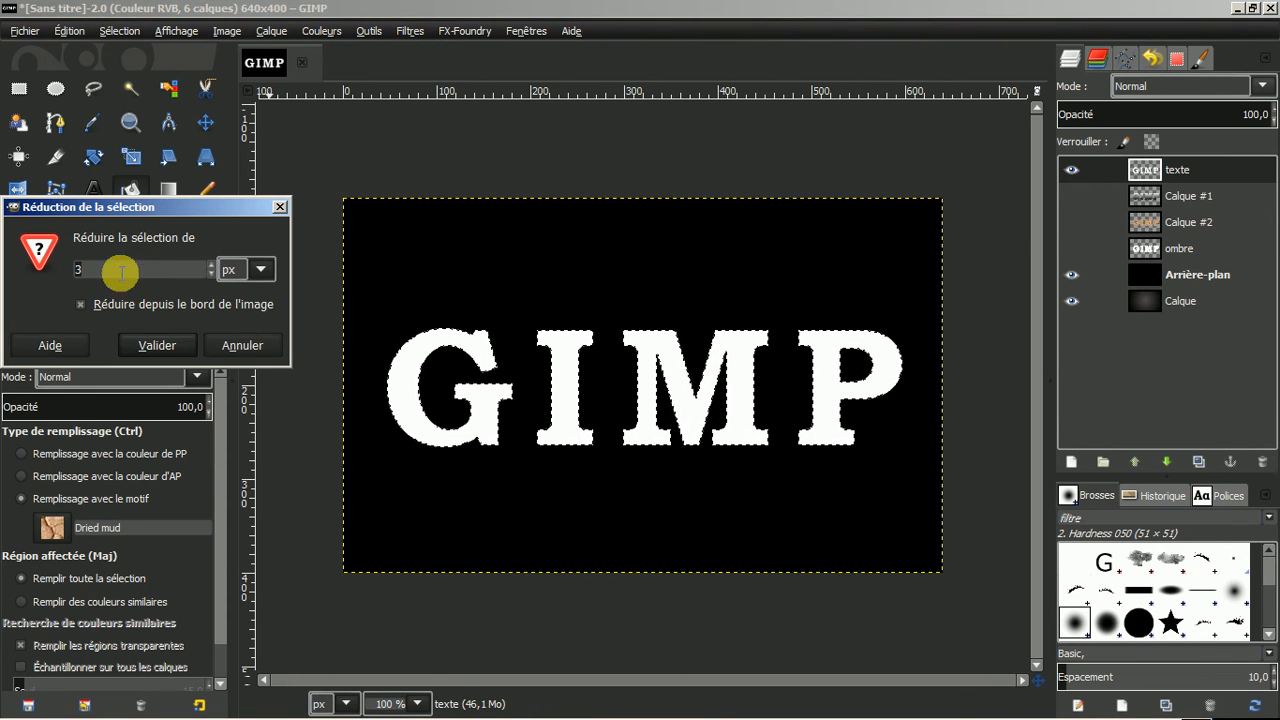
click(159, 346)
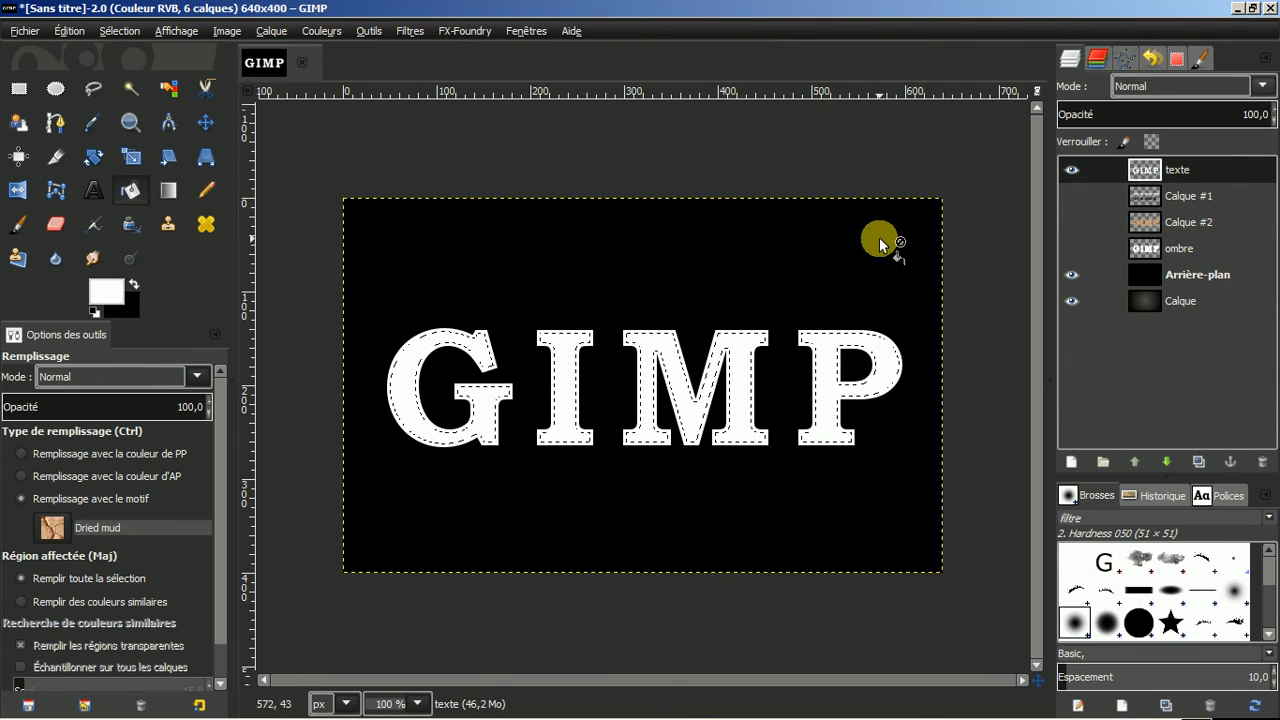
click(1185, 177)
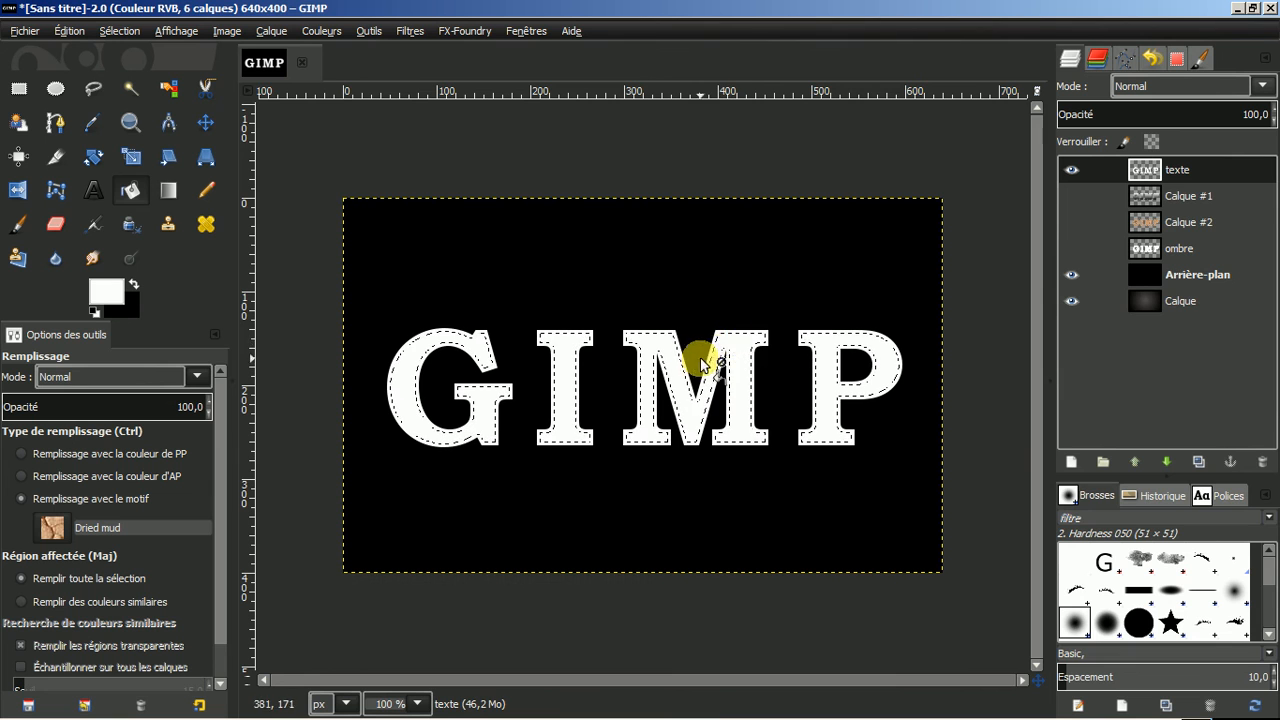
Duplicate the texte layer, hide the duplicate texte #1, and fill the shrunken selection on the texte layer with the Dried mud pattern.
click(1201, 462)
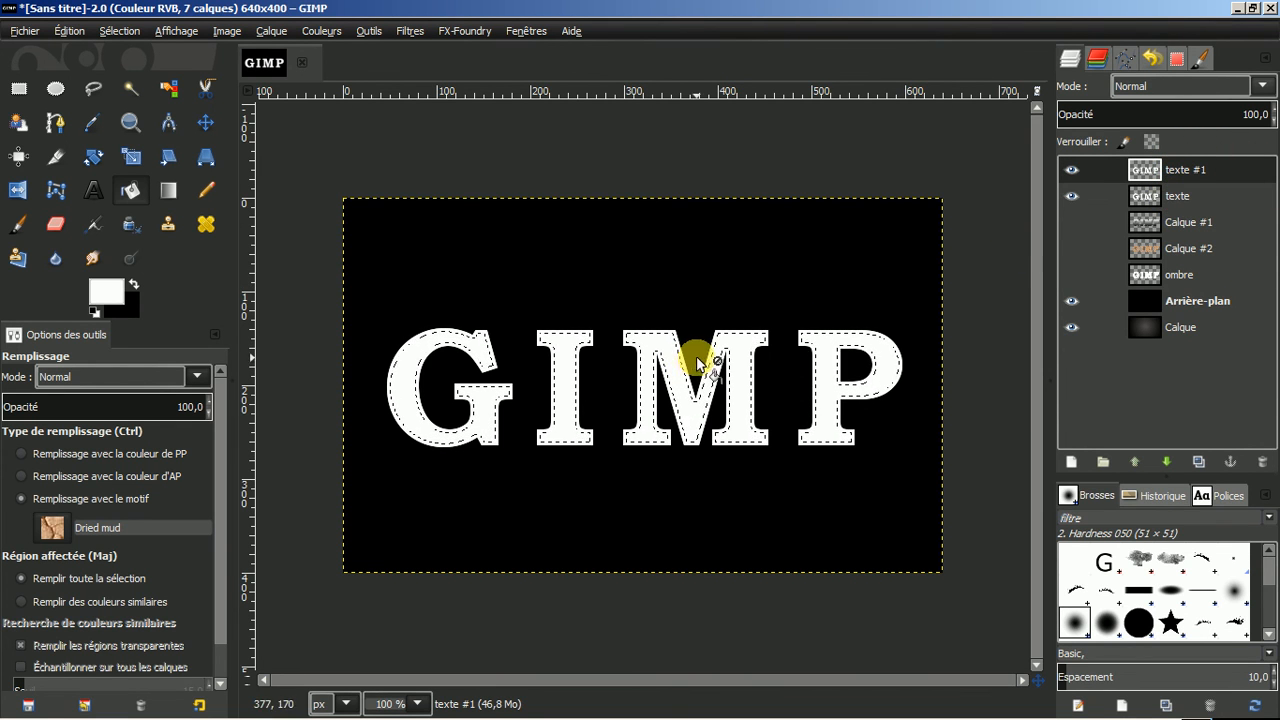
click(1178, 196)
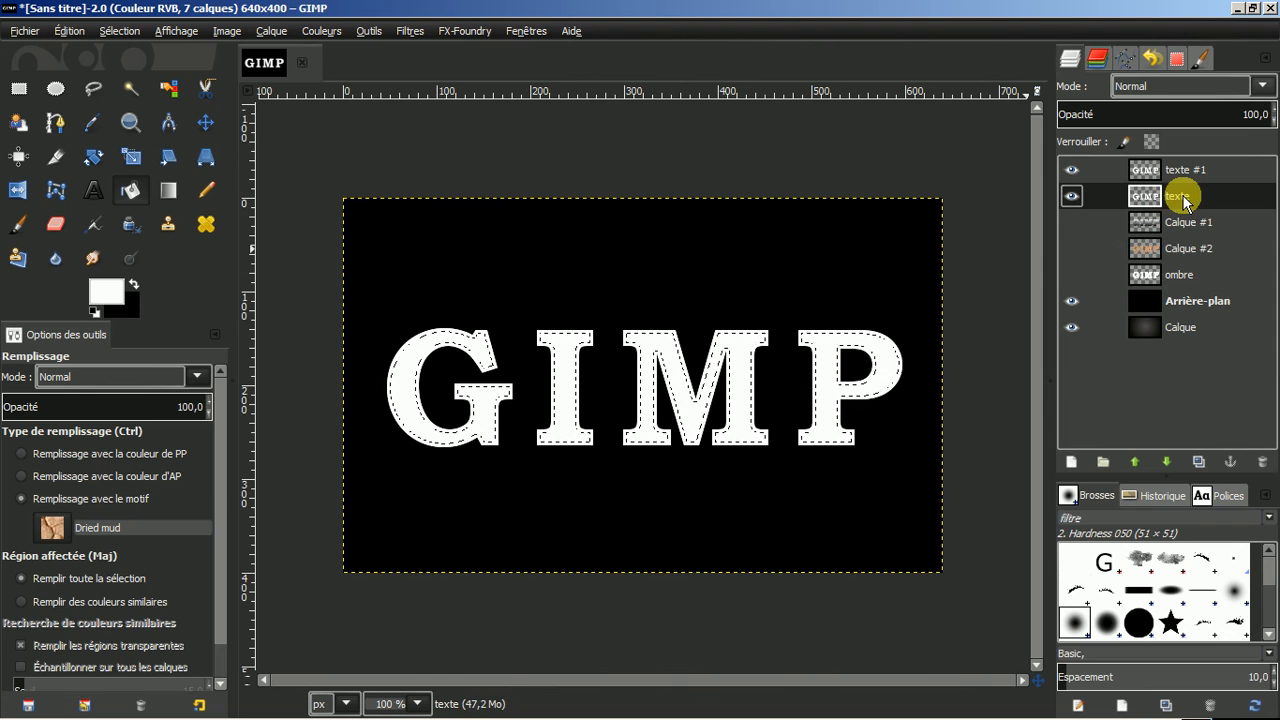
click(1071, 170)
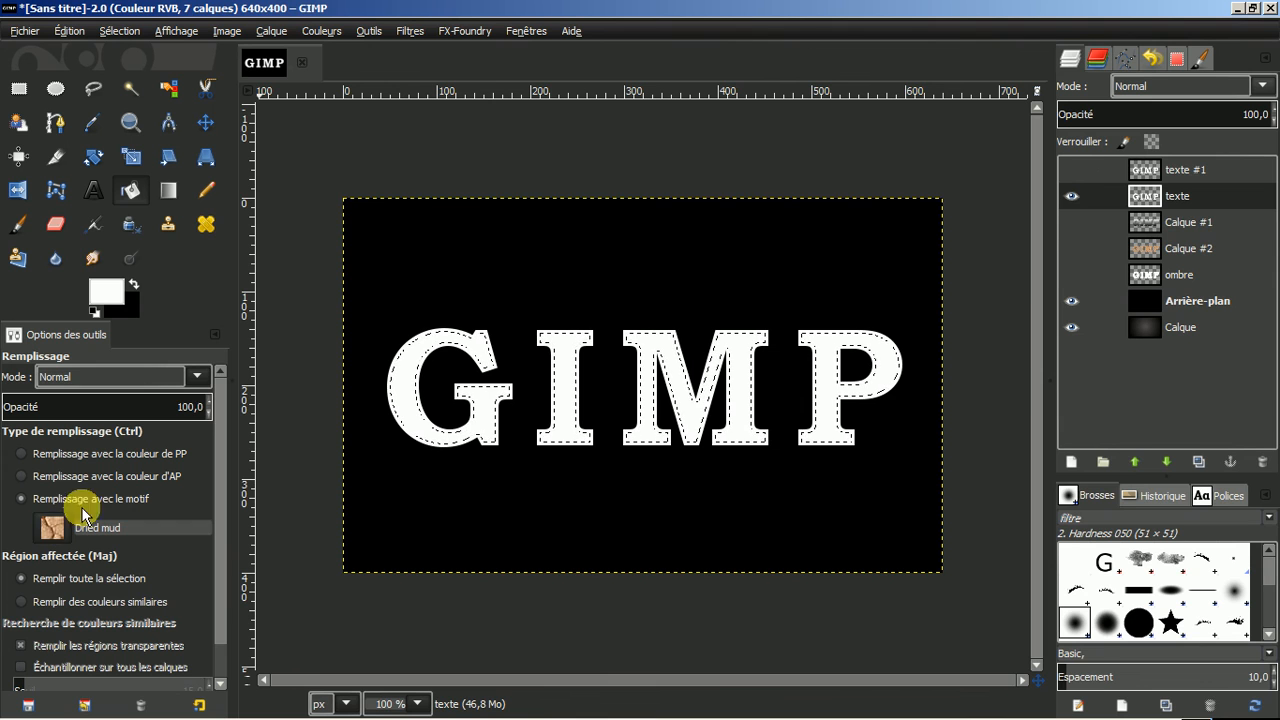
click(410, 358)
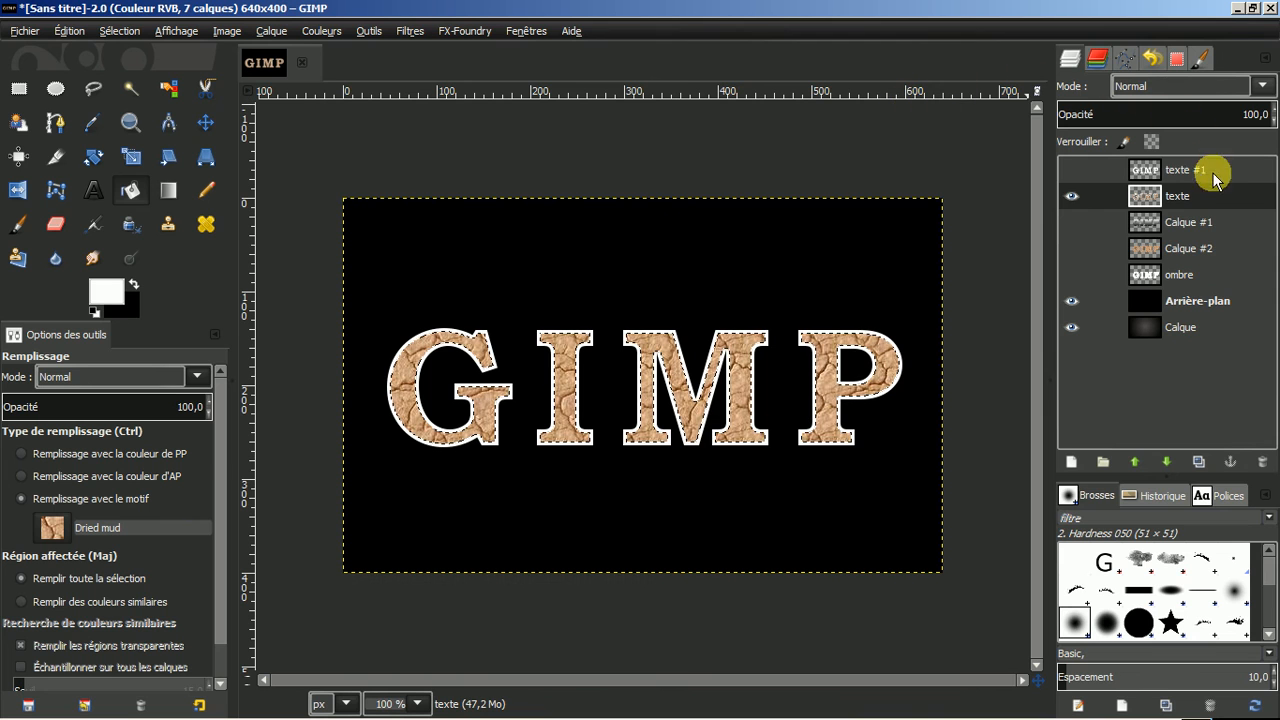
Invert the selection with the texte #1 layer made visible and active.
click(1069, 193)
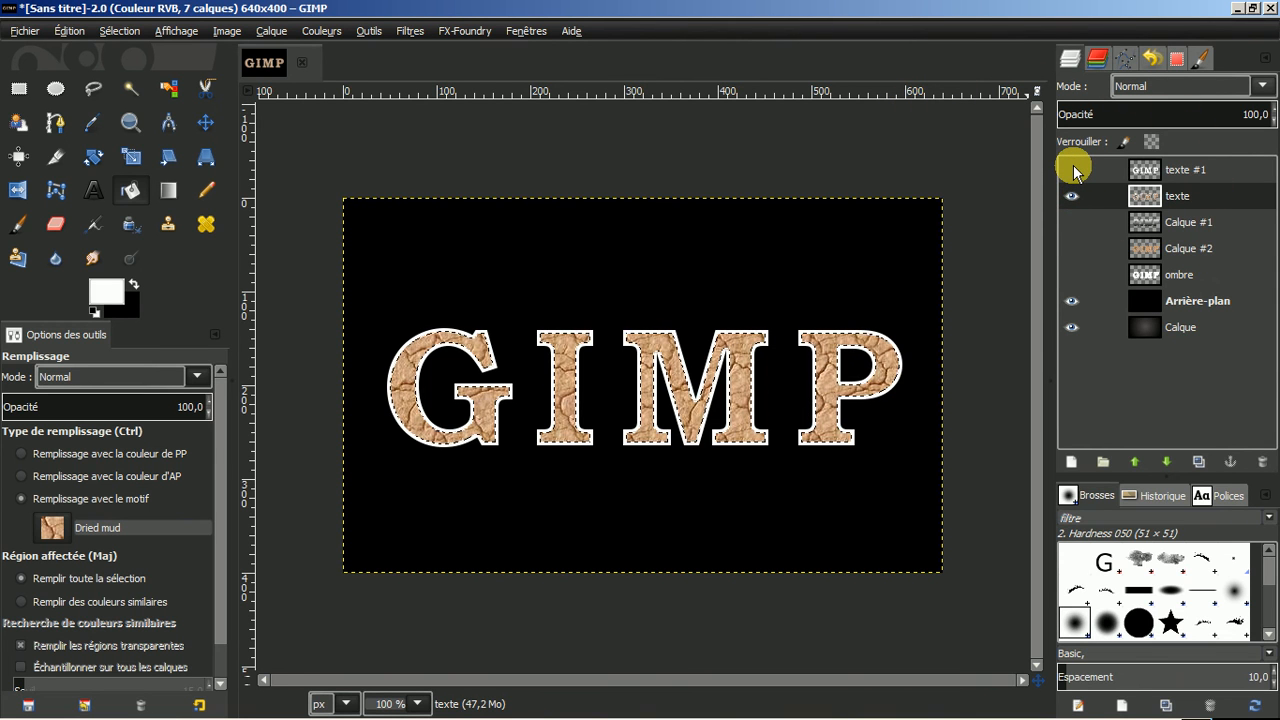
click(1072, 170)
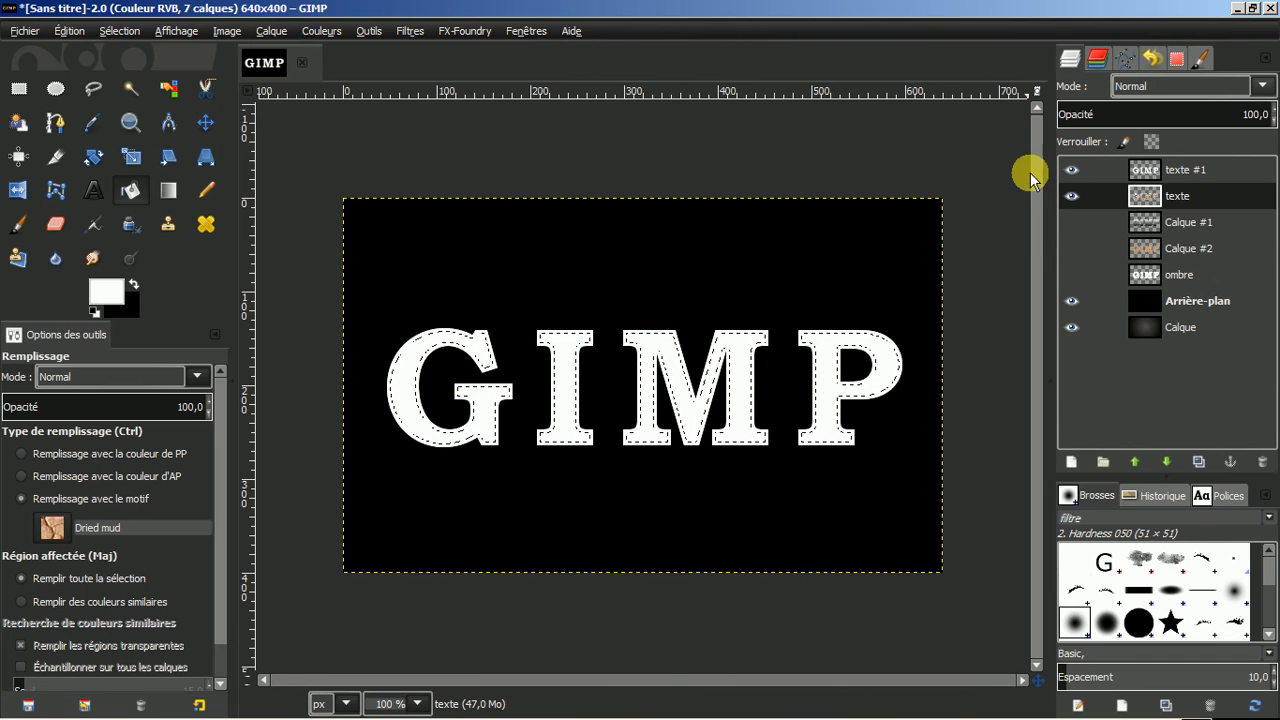
click(1174, 174)
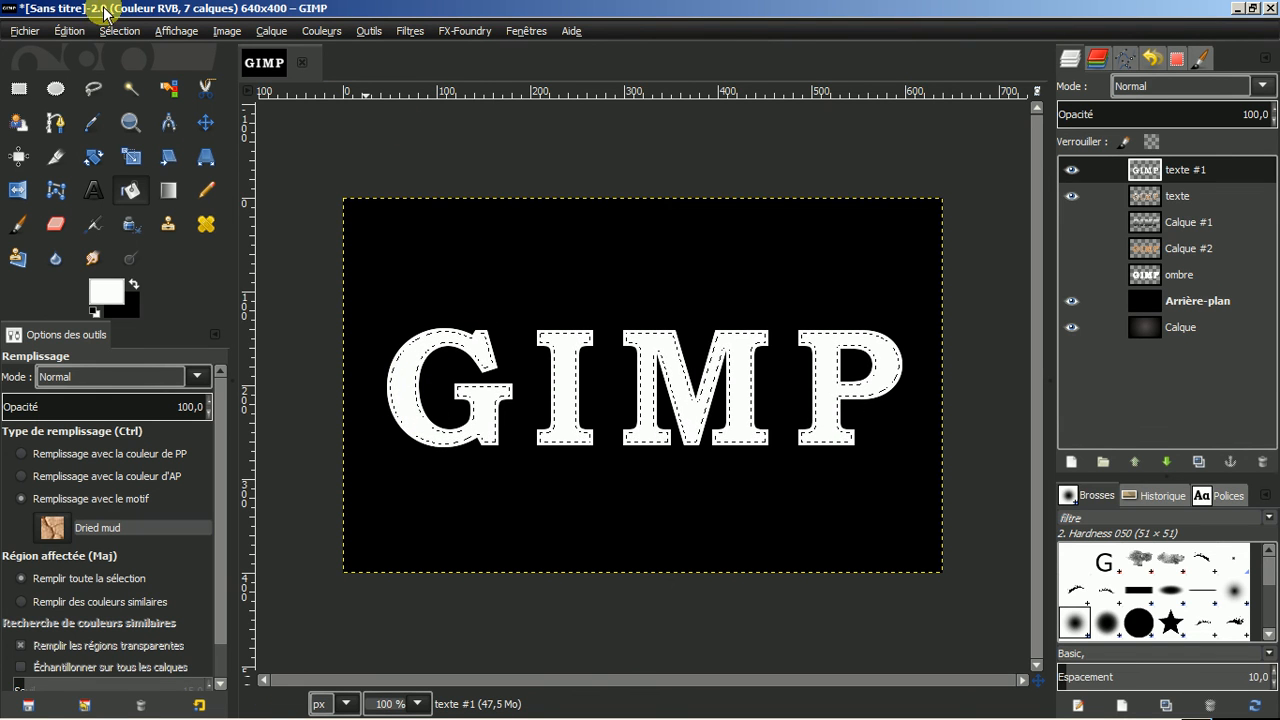
click(113, 31)
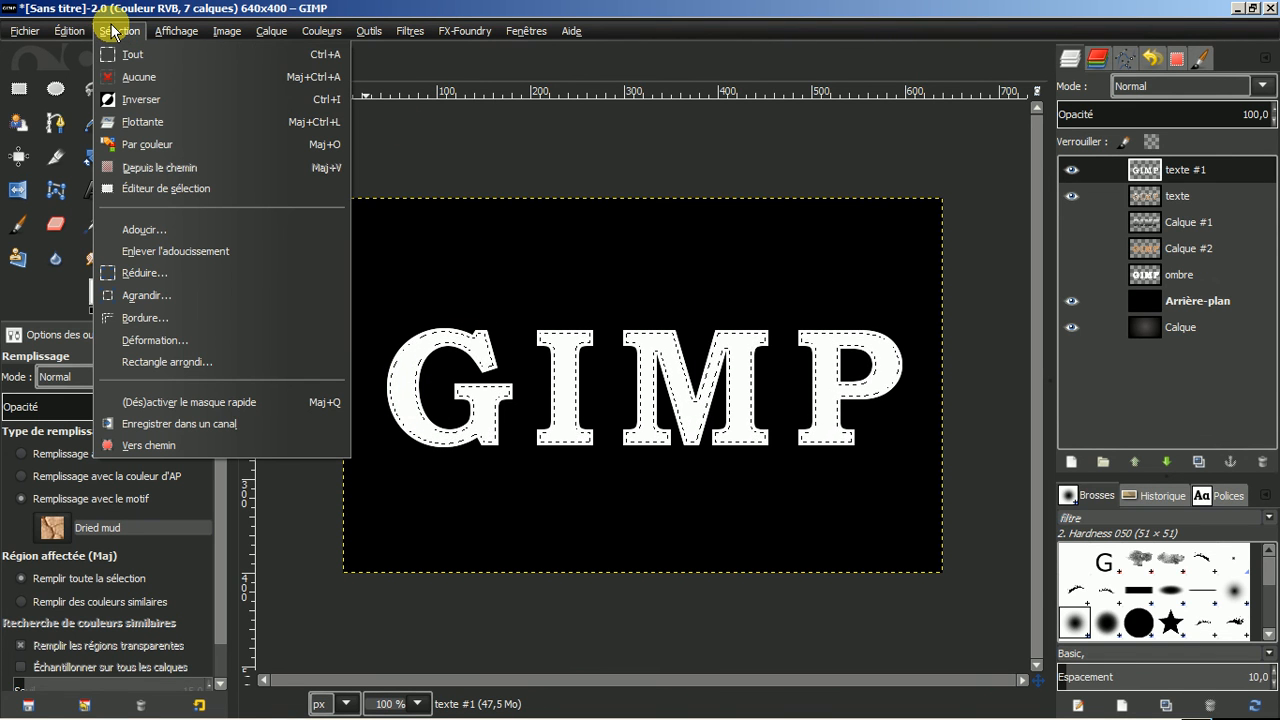
click(126, 99)
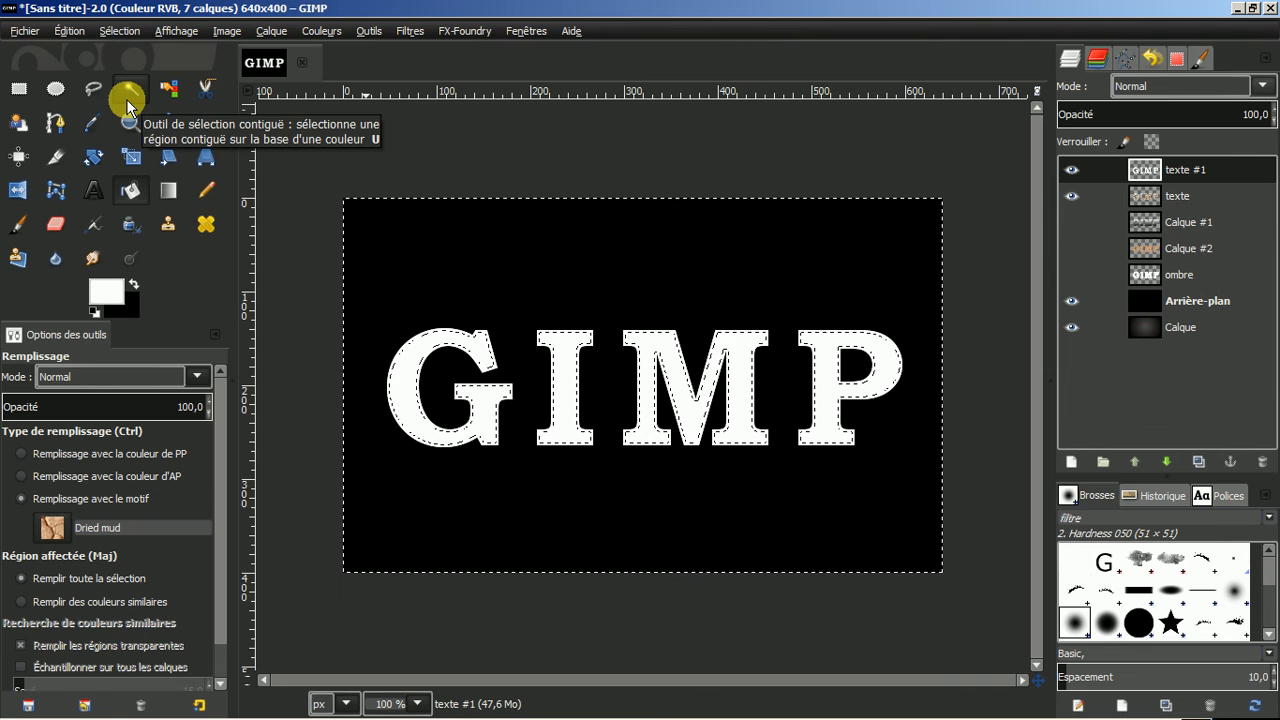
Apply an Ombre portée to texte #1 with X and Y offsets of 8, a blur radius of 15 and an opacity of 100.
click(409, 31)
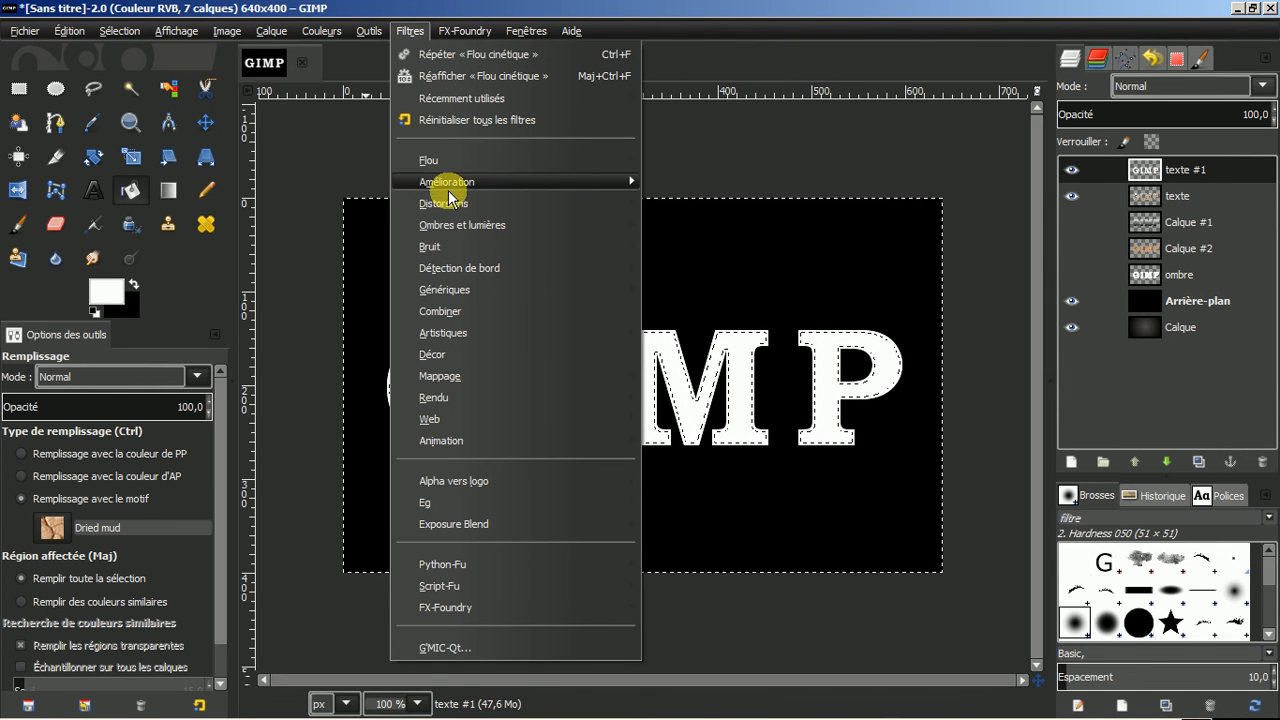
mouse_move(446, 228)
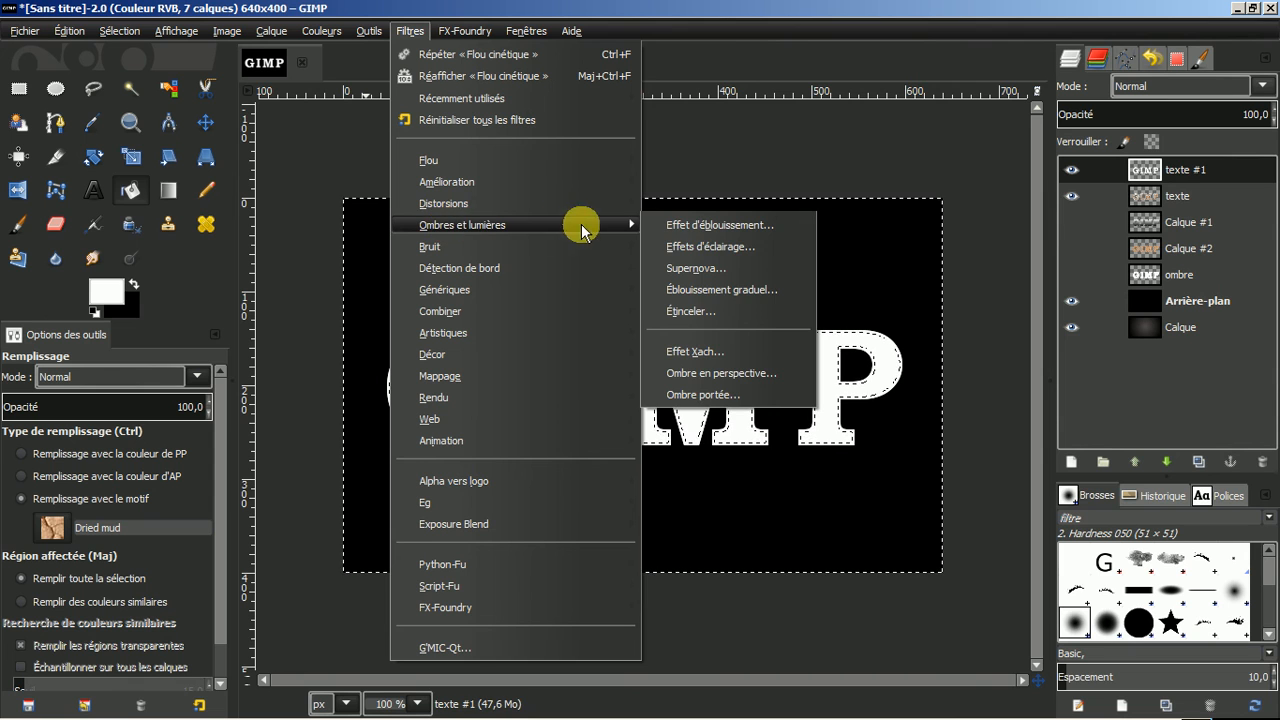
click(701, 395)
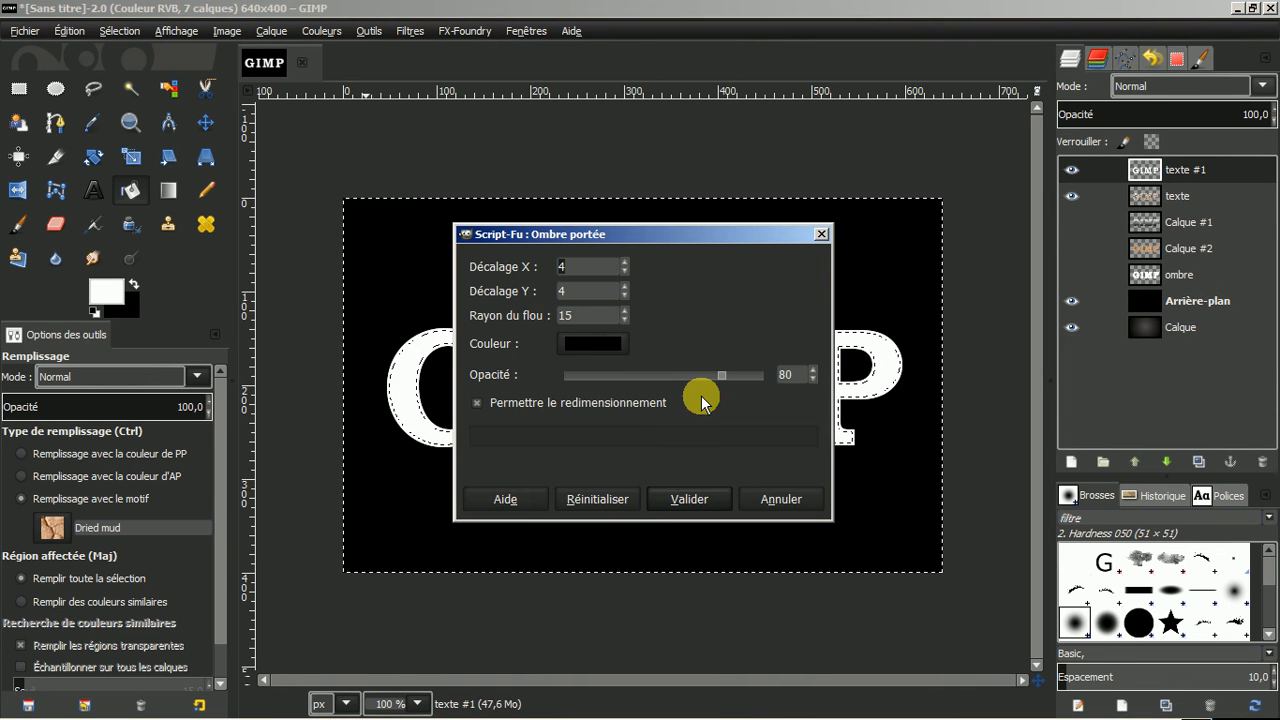
click(624, 261)
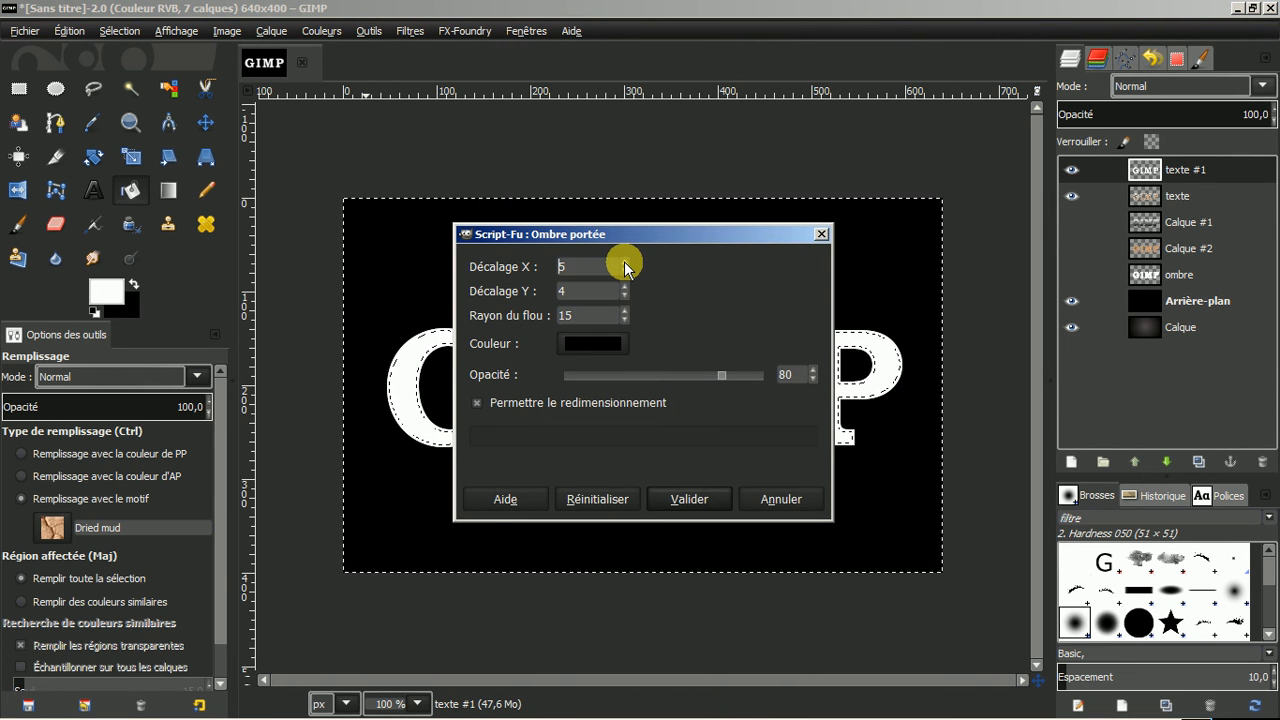
click(624, 261)
click(624, 261)
click(624, 261)
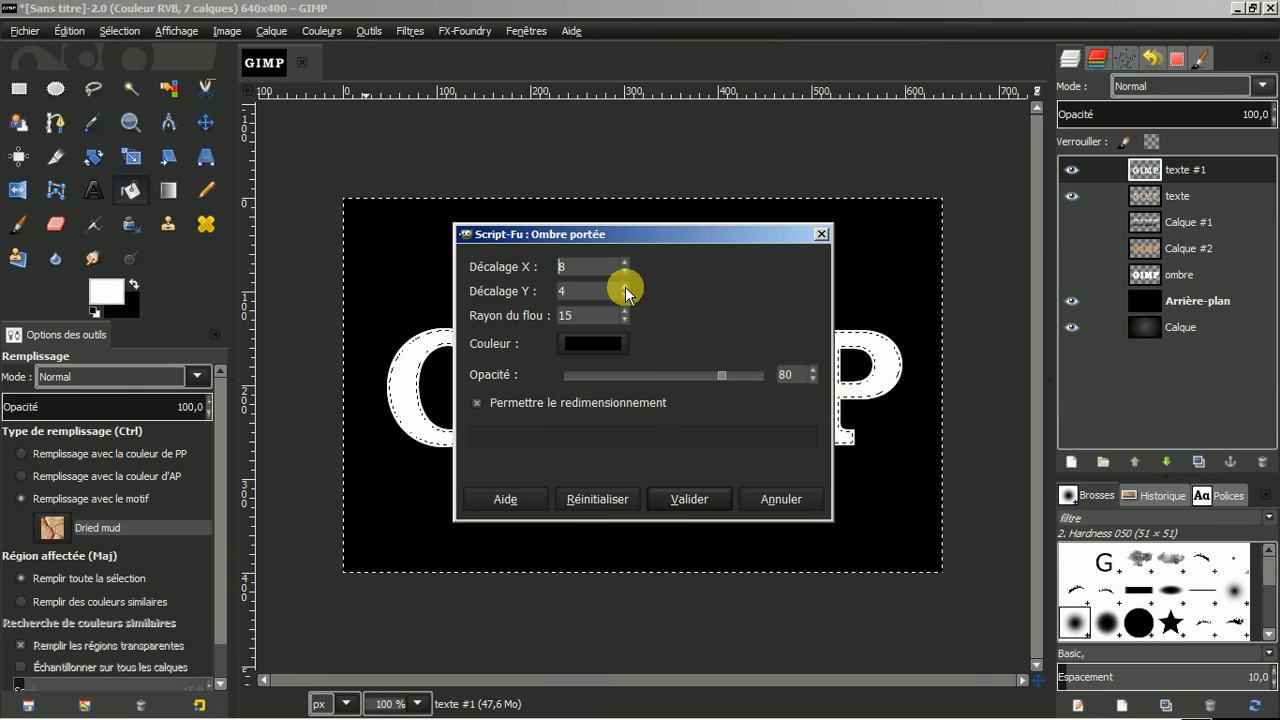
click(625, 287)
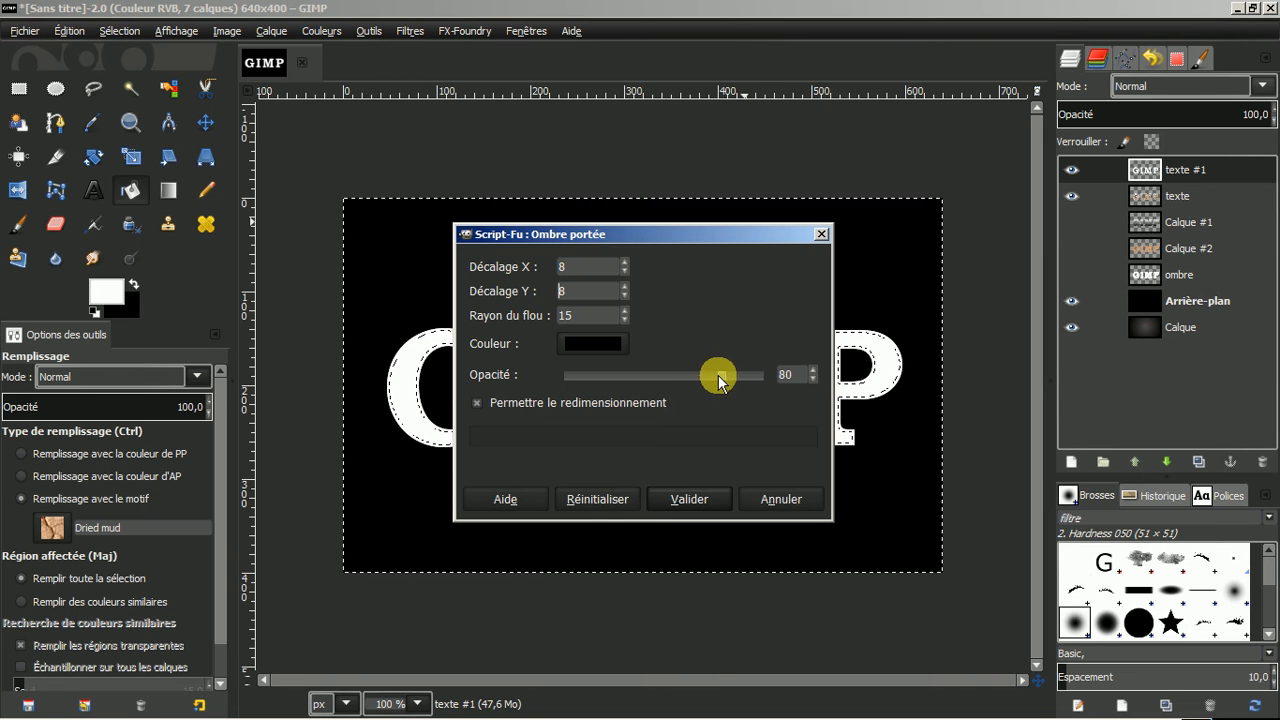
drag(718, 375, 779, 384)
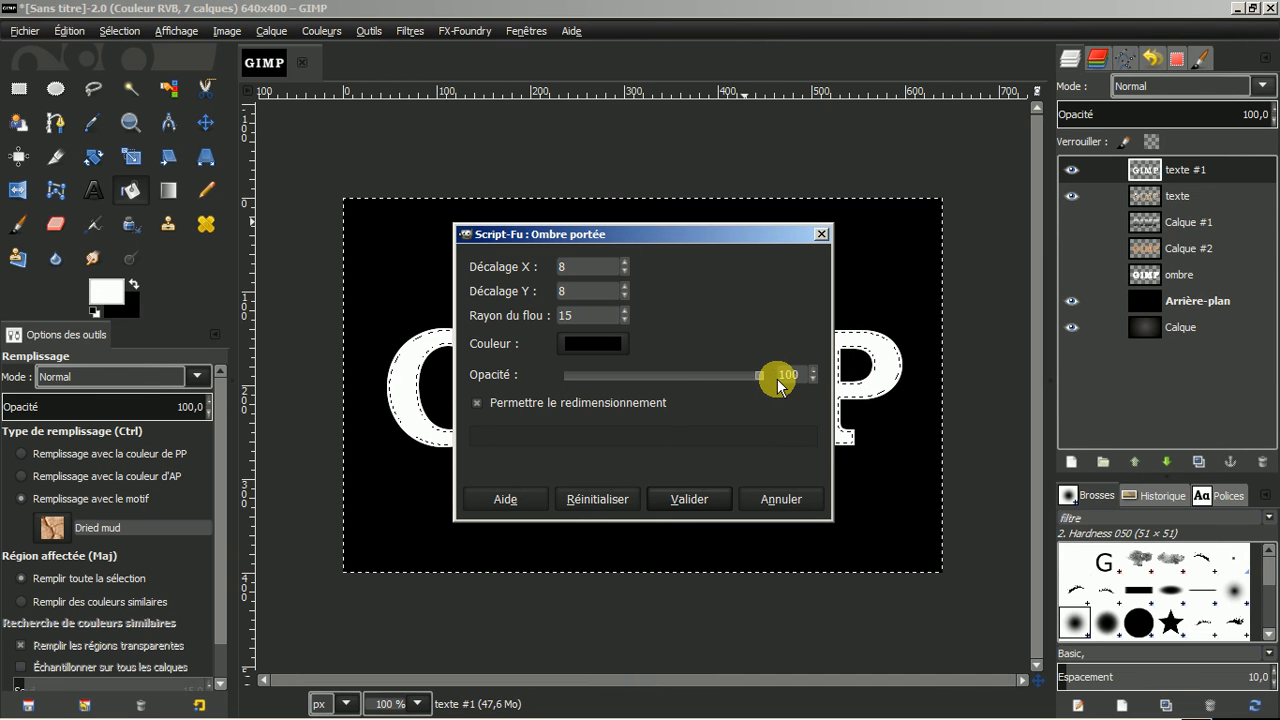
click(687, 500)
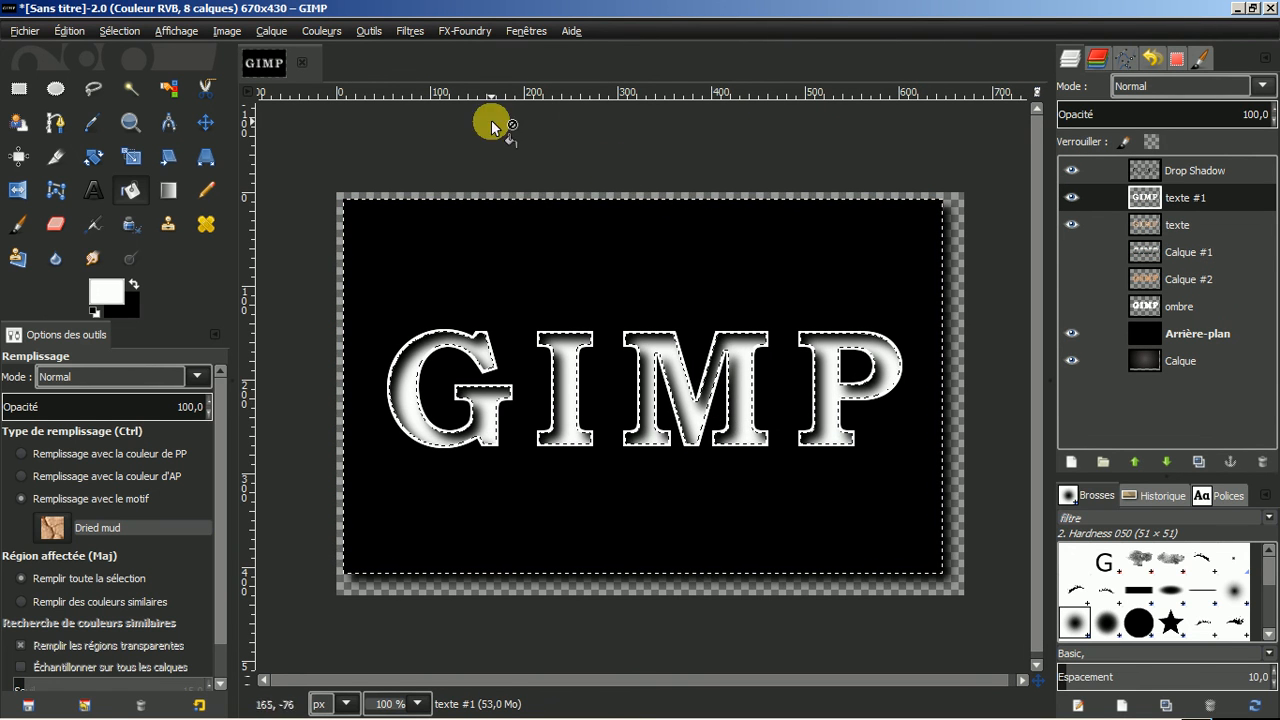
Clear the selection and make the Calque #1, Calque #2 and ombre layers visible.
click(116, 40)
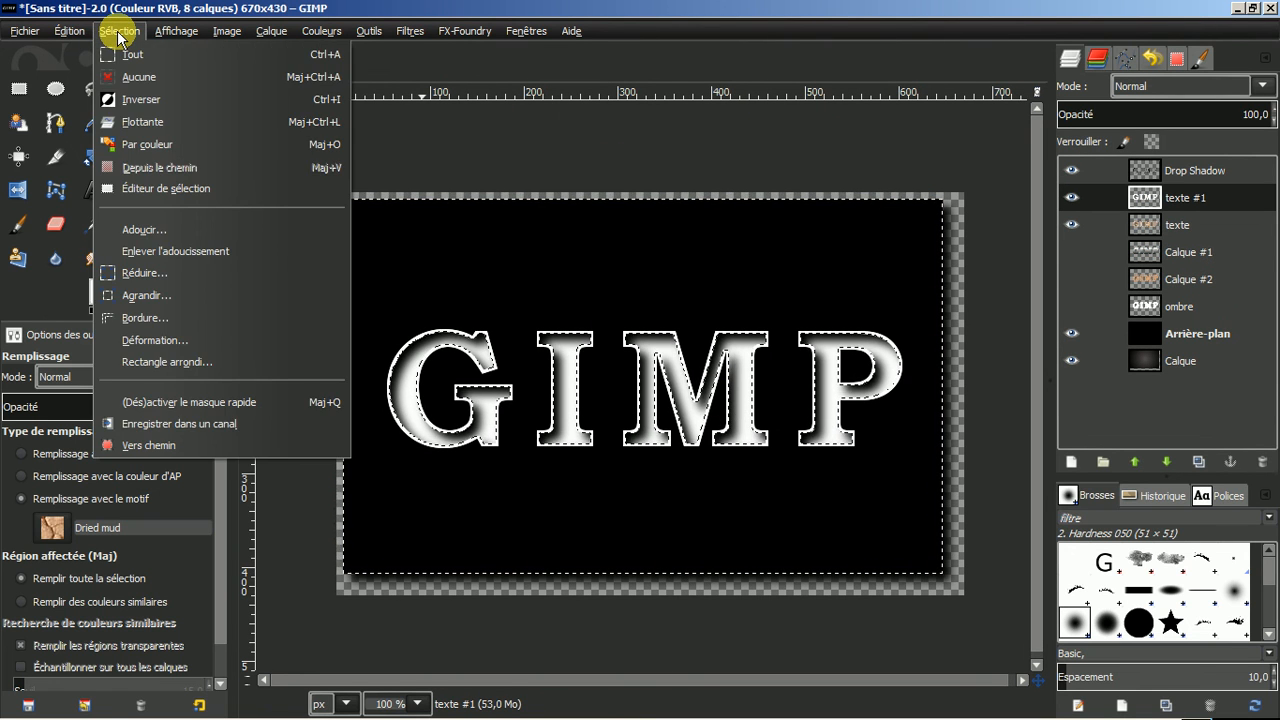
click(128, 82)
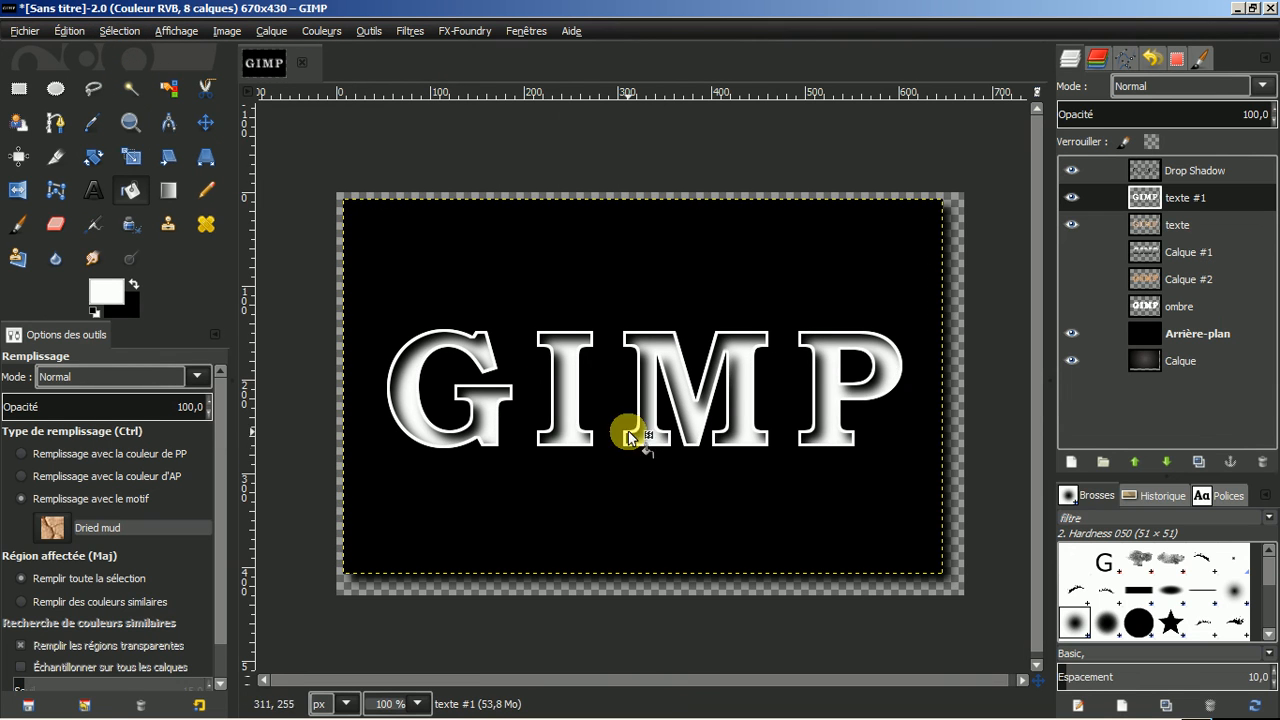
click(1071, 252)
click(1071, 280)
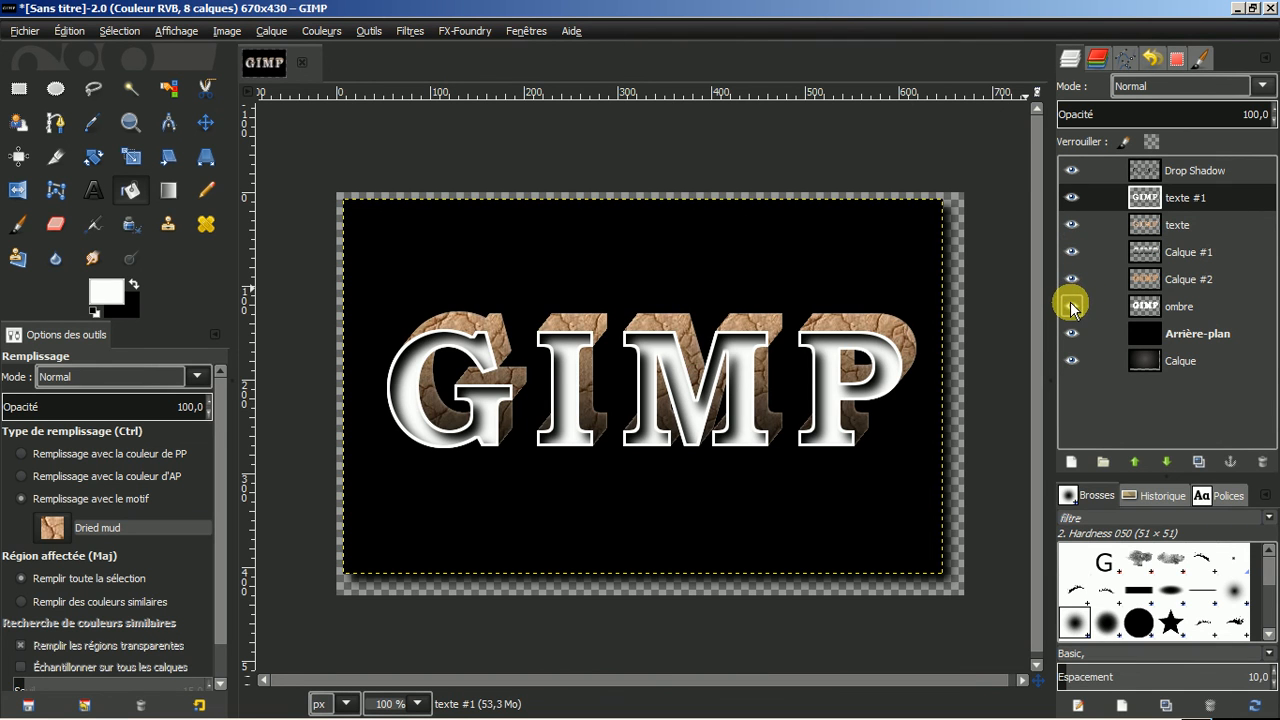
click(1071, 306)
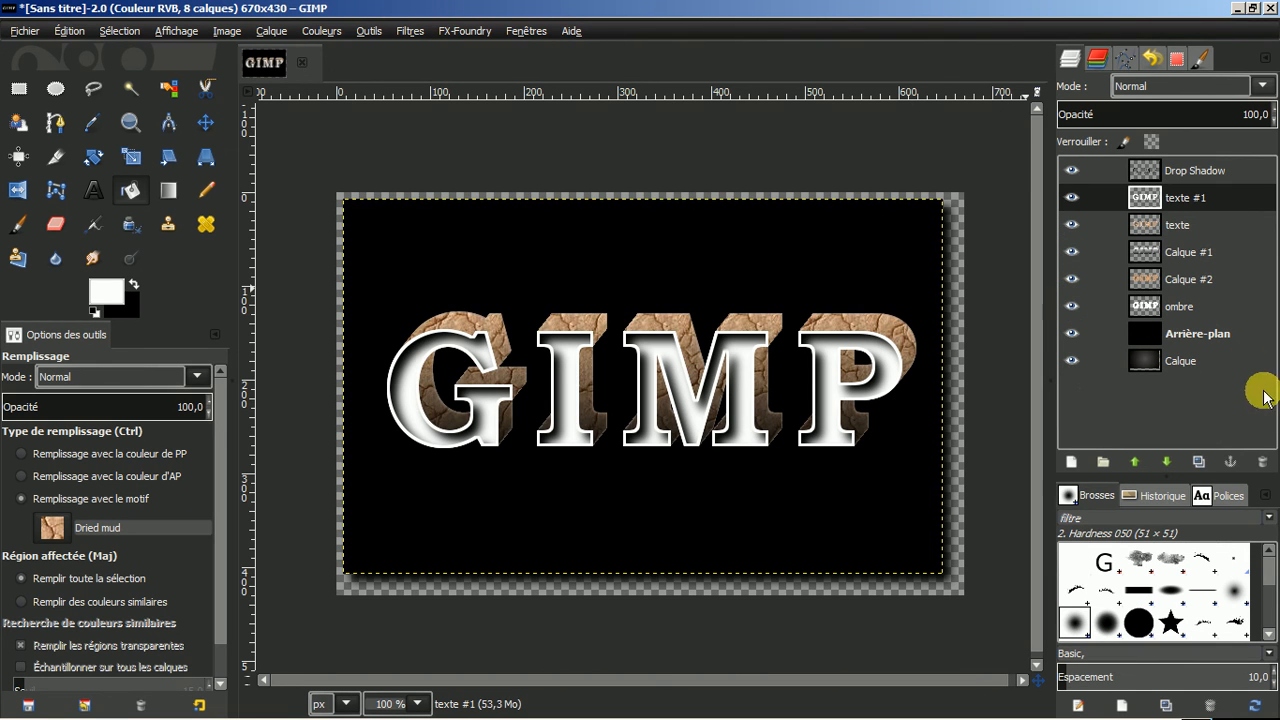
Compare the Dried mud and white letter faces by repeatedly toggling the visibility of texte #1.
click(1073, 198)
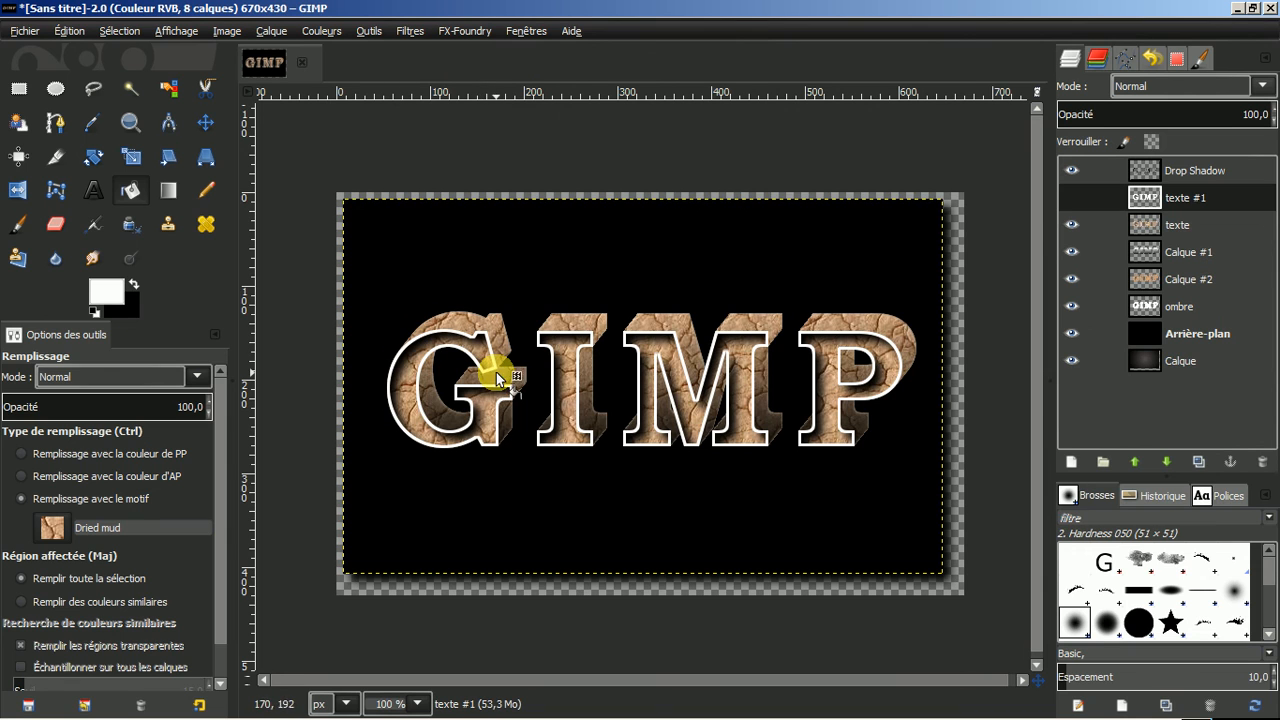
click(1071, 198)
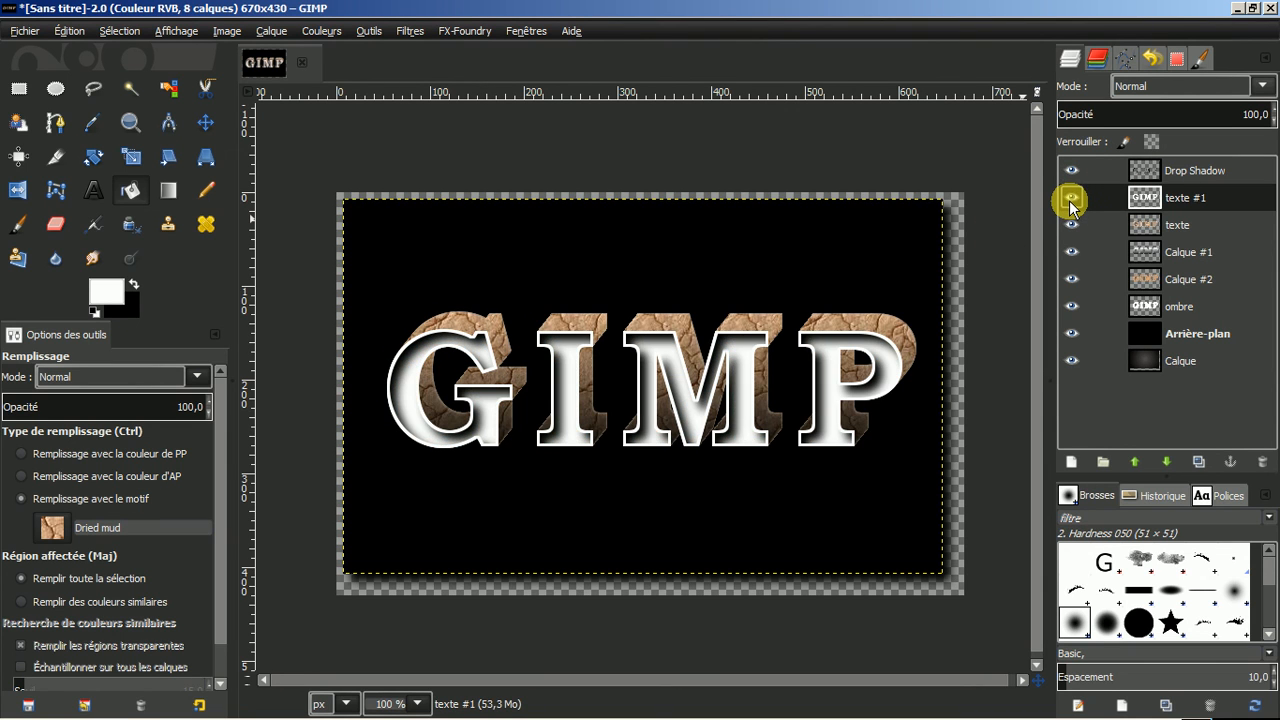
click(1071, 199)
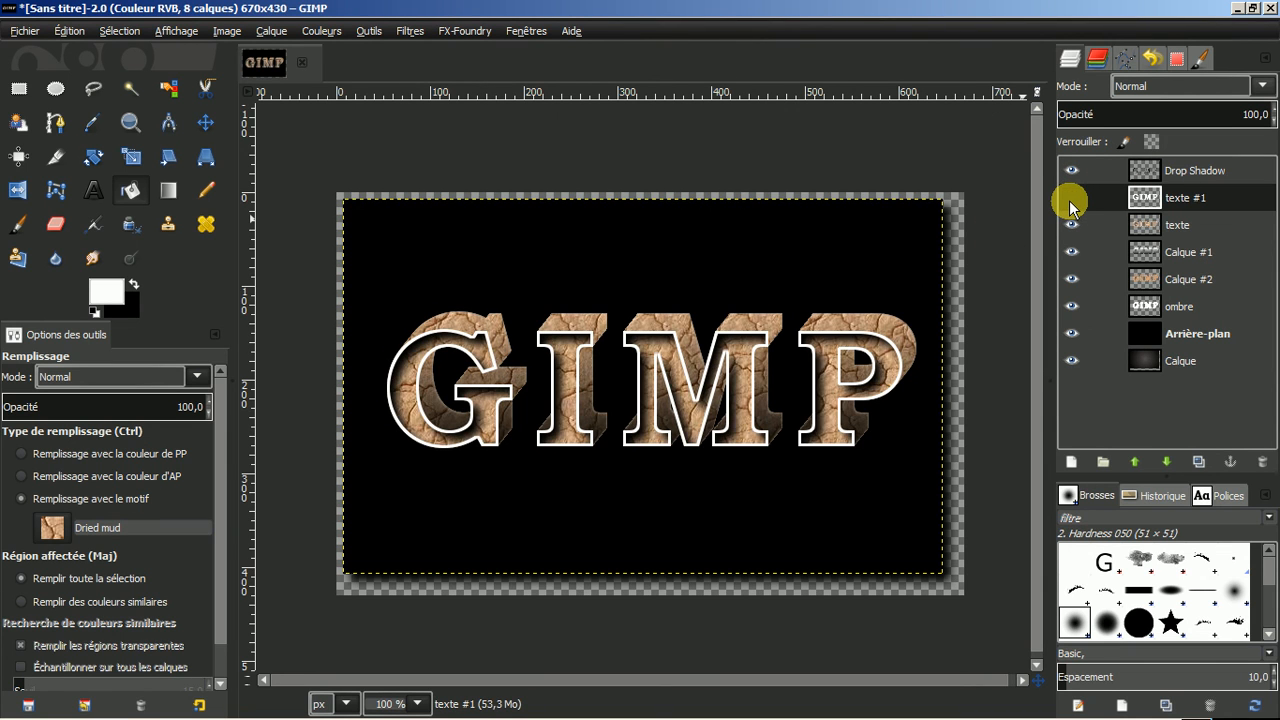
click(1071, 199)
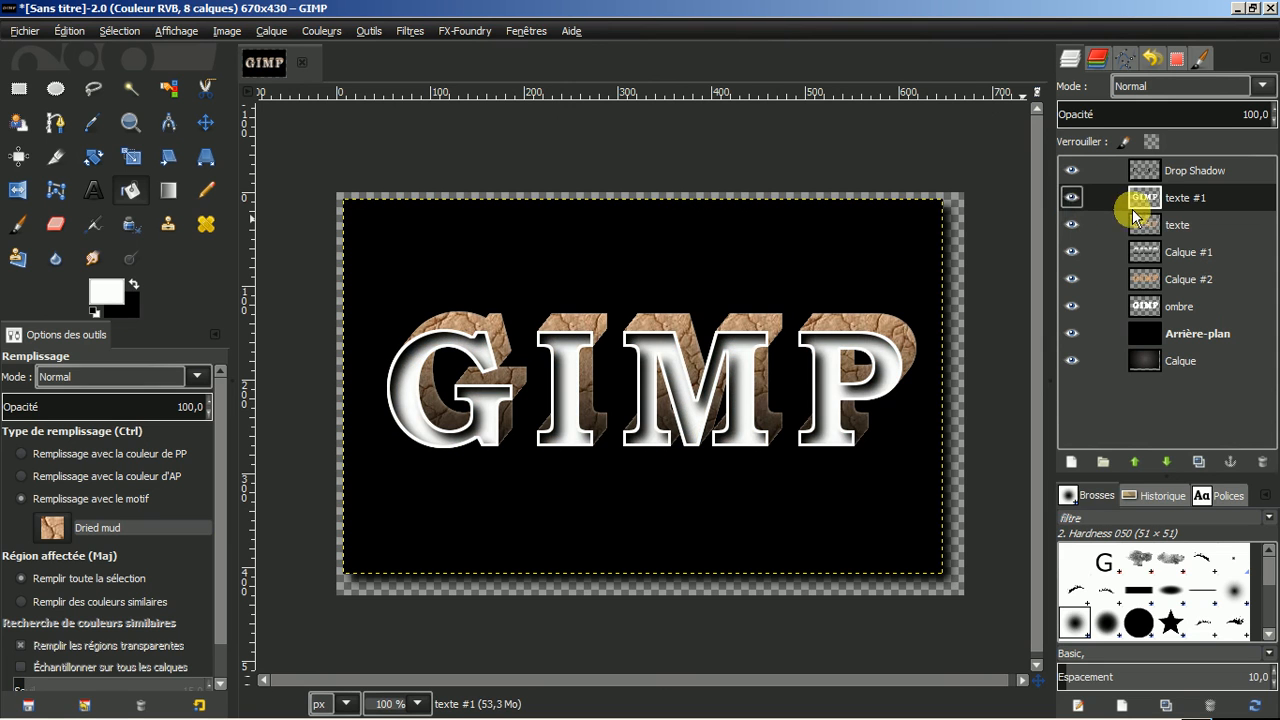
Hide the Arrière-plan layer and flatten the image.
click(1071, 334)
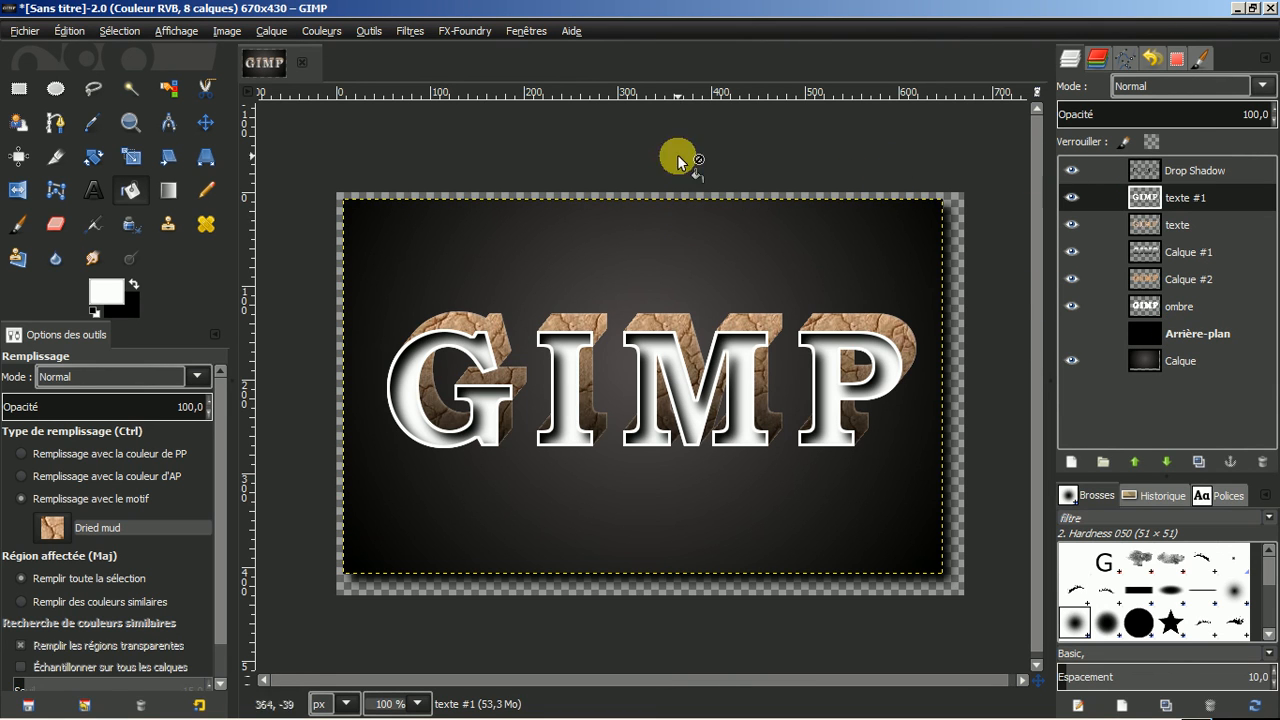
click(225, 32)
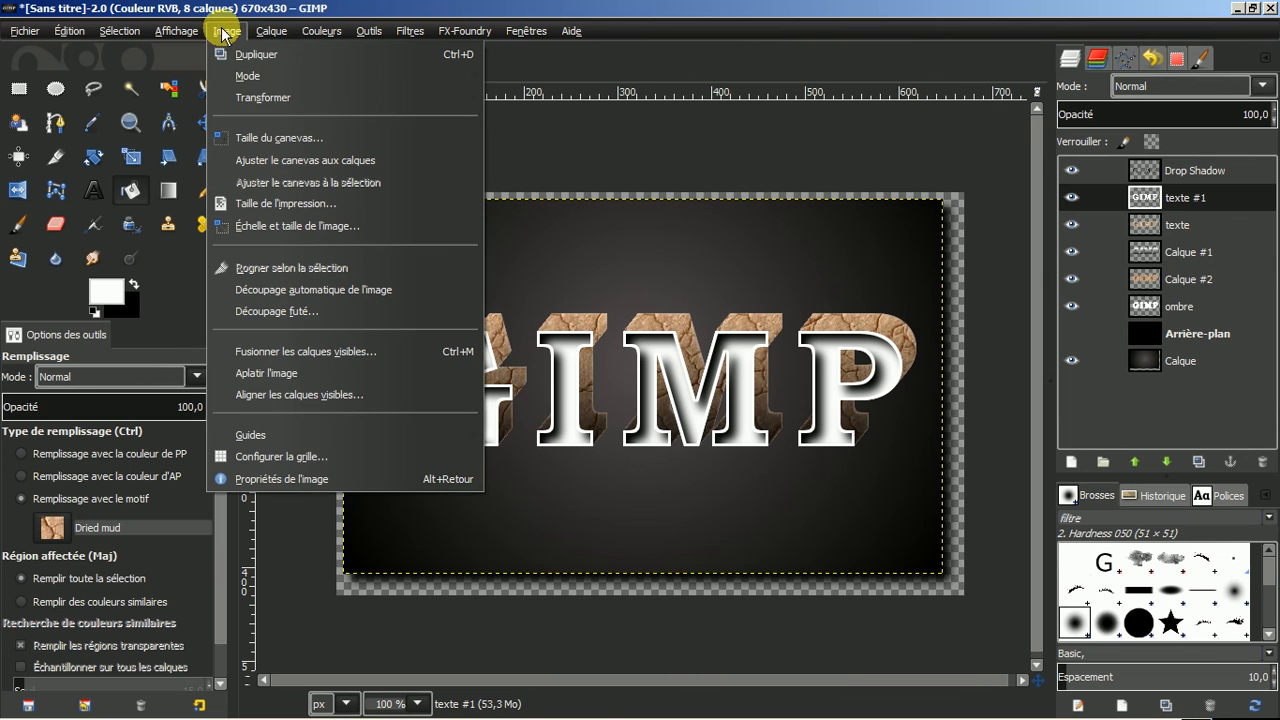
click(254, 372)
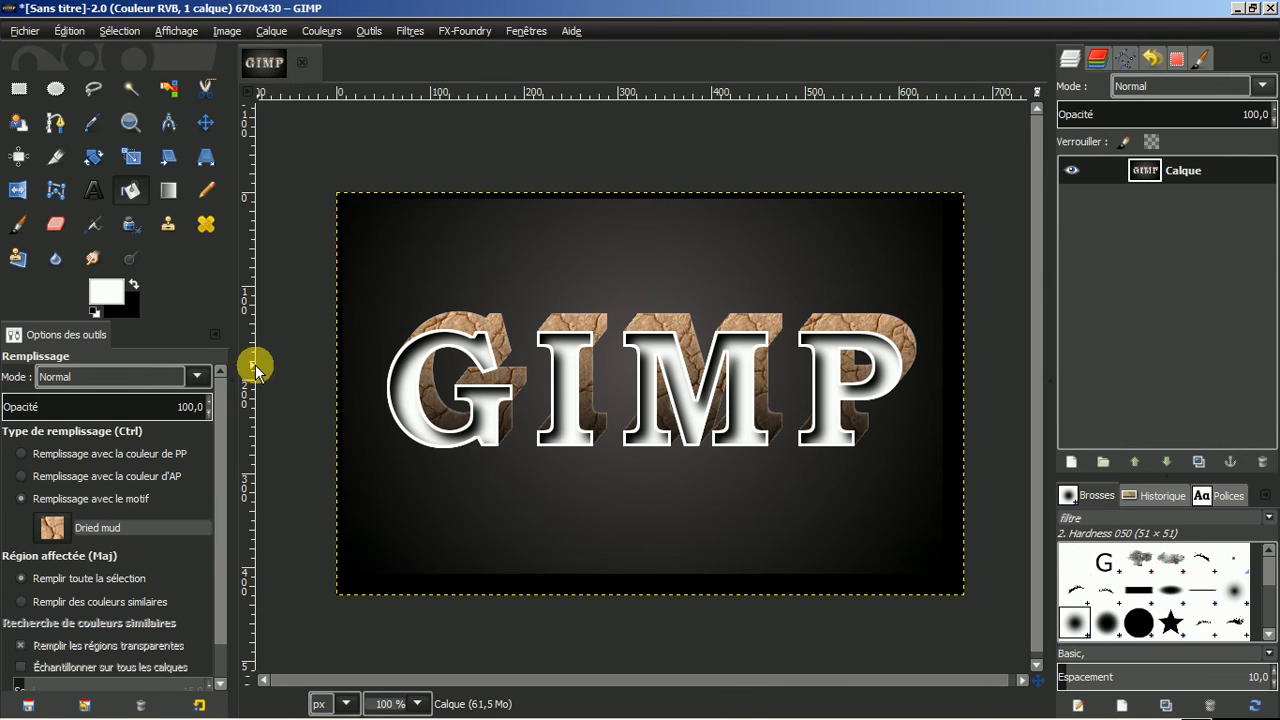
Crop the flattened image to about 620 × 380 px around the text, removing the added border.
click(55, 157)
drag(358, 215, 938, 570)
click(760, 403)
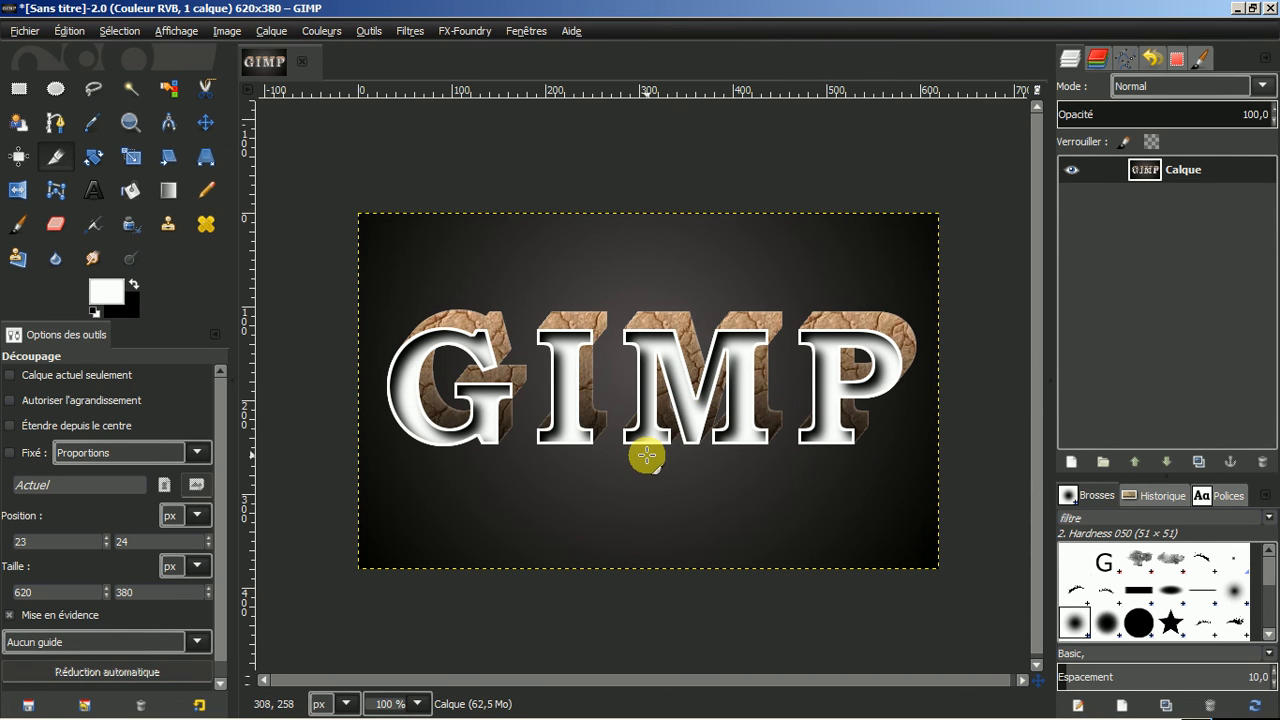
Undo the crop, the flattening, the deselection and the drop shadow, back to the inverted selection.
key(ctrl+z)
key(ctrl+z)
key(ctrl+z)
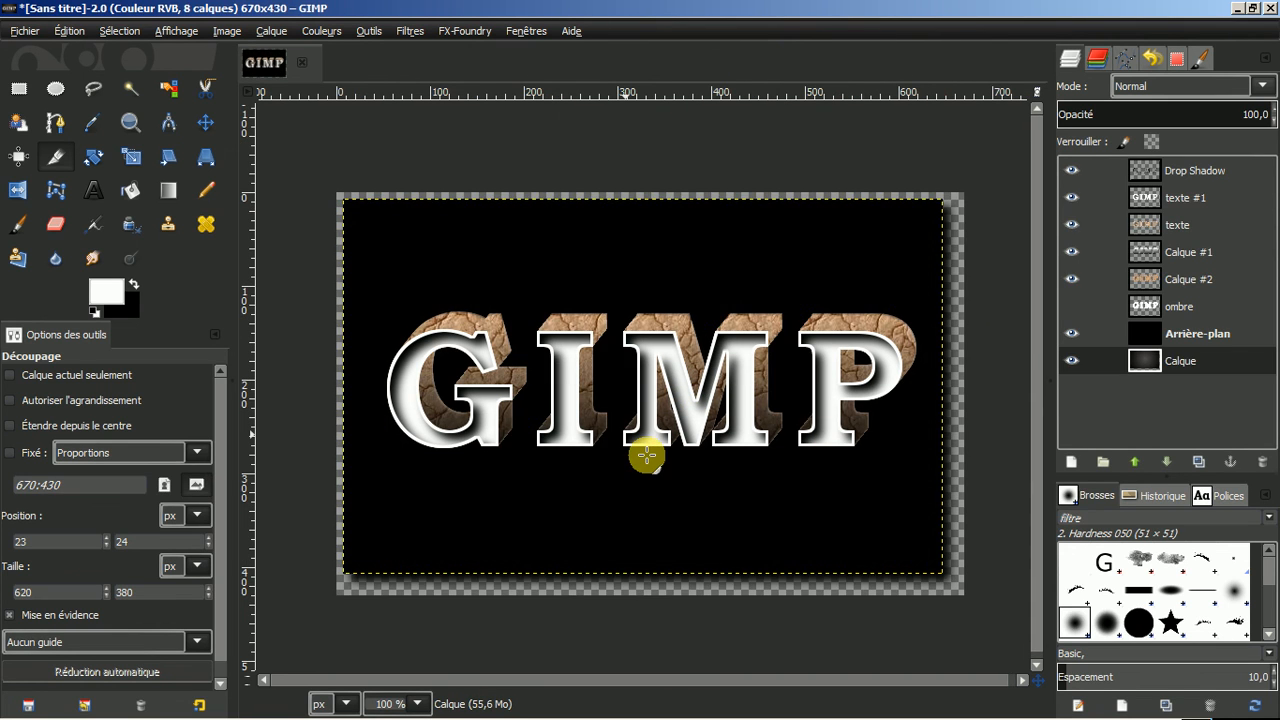
key(ctrl+z)
key(ctrl+z)
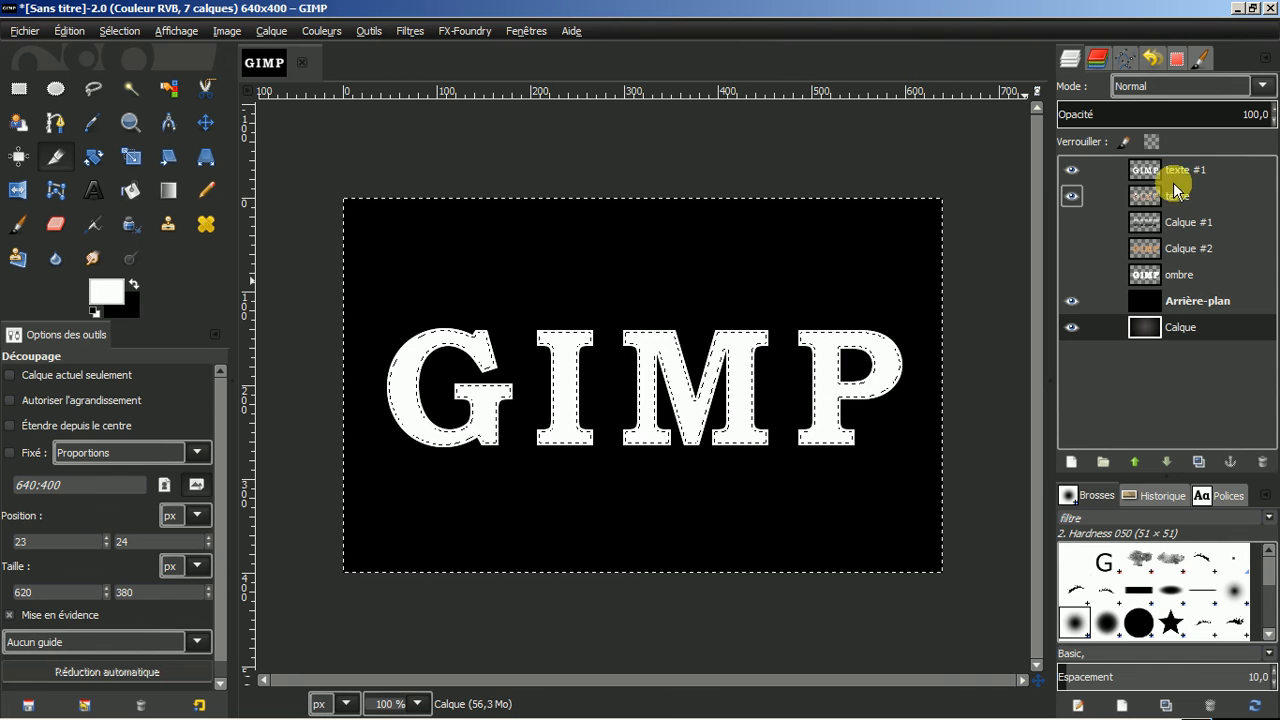
Apply a black drop shadow to texte #1 with offsets 8 and 8, blur radius 15, opacity 100 and no resizing, and clear the selection.
click(1070, 172)
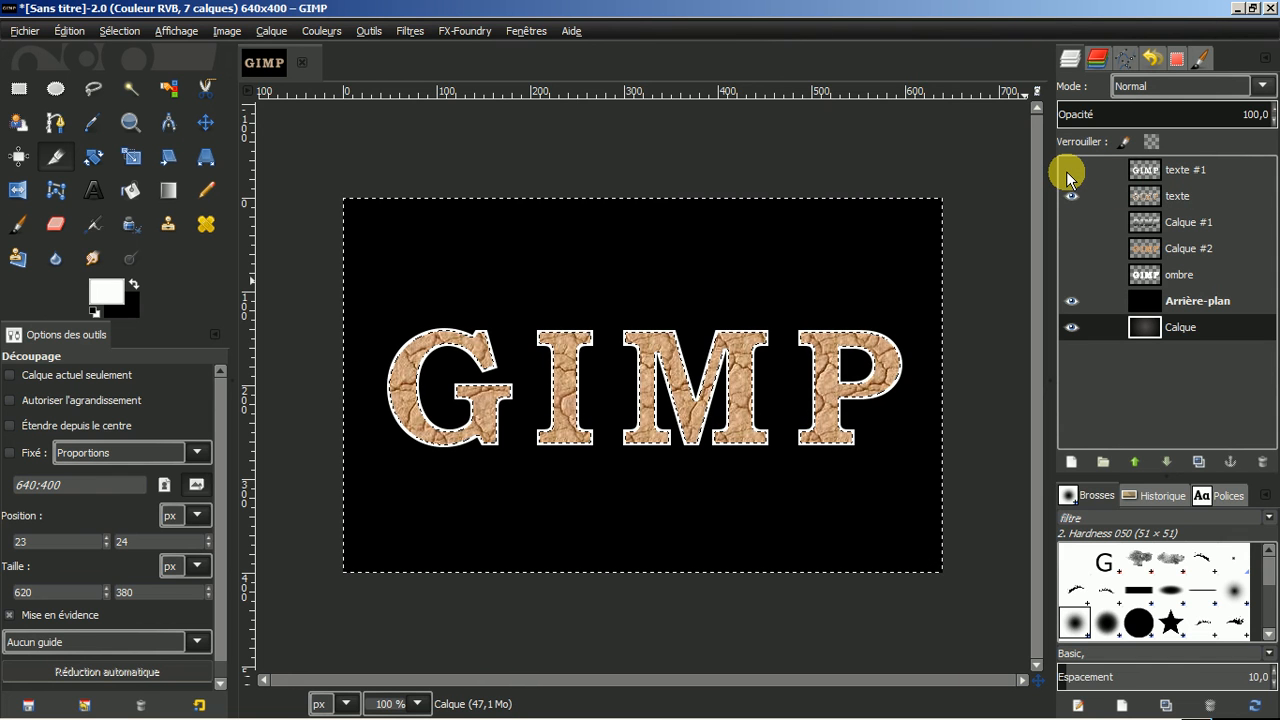
click(1070, 172)
click(1150, 172)
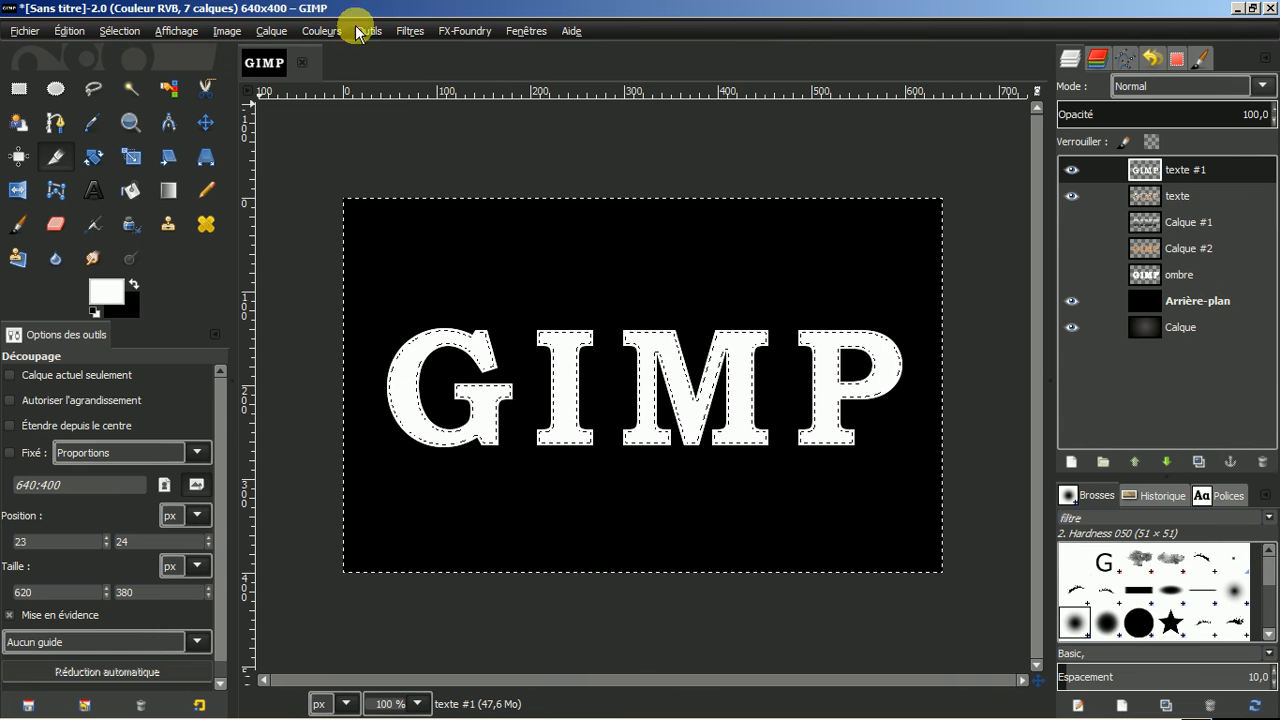
click(408, 33)
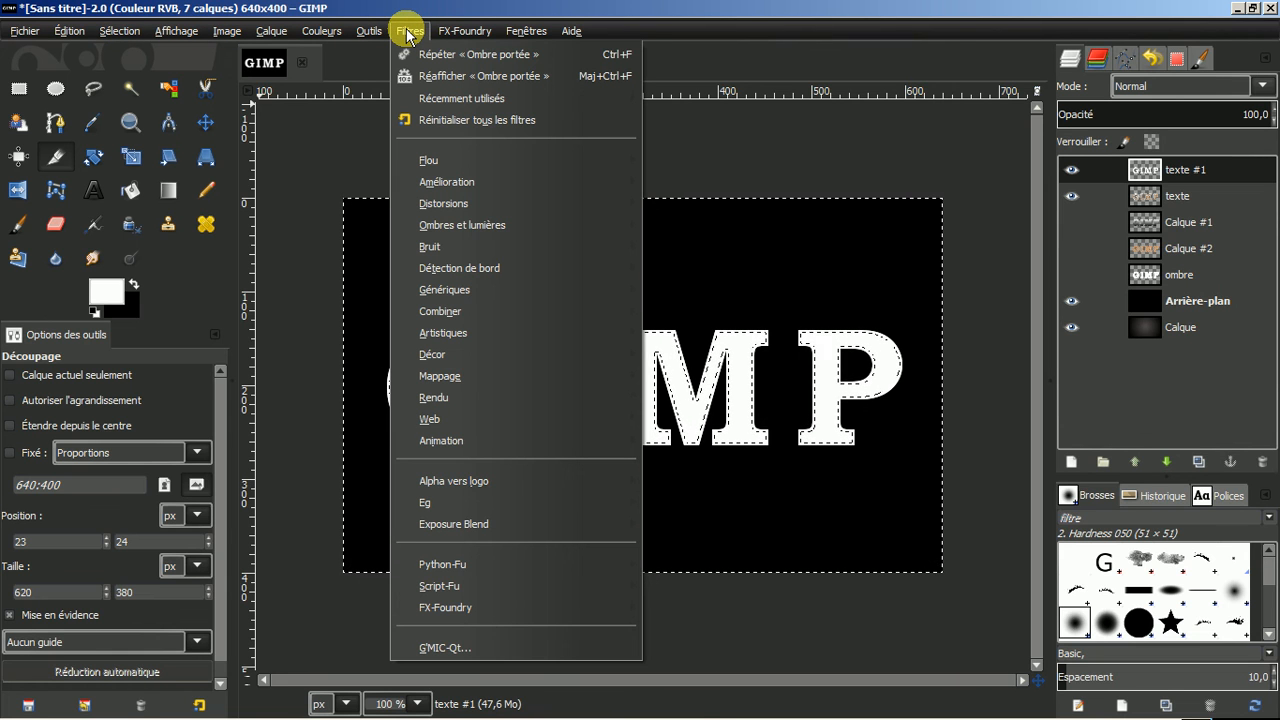
click(430, 77)
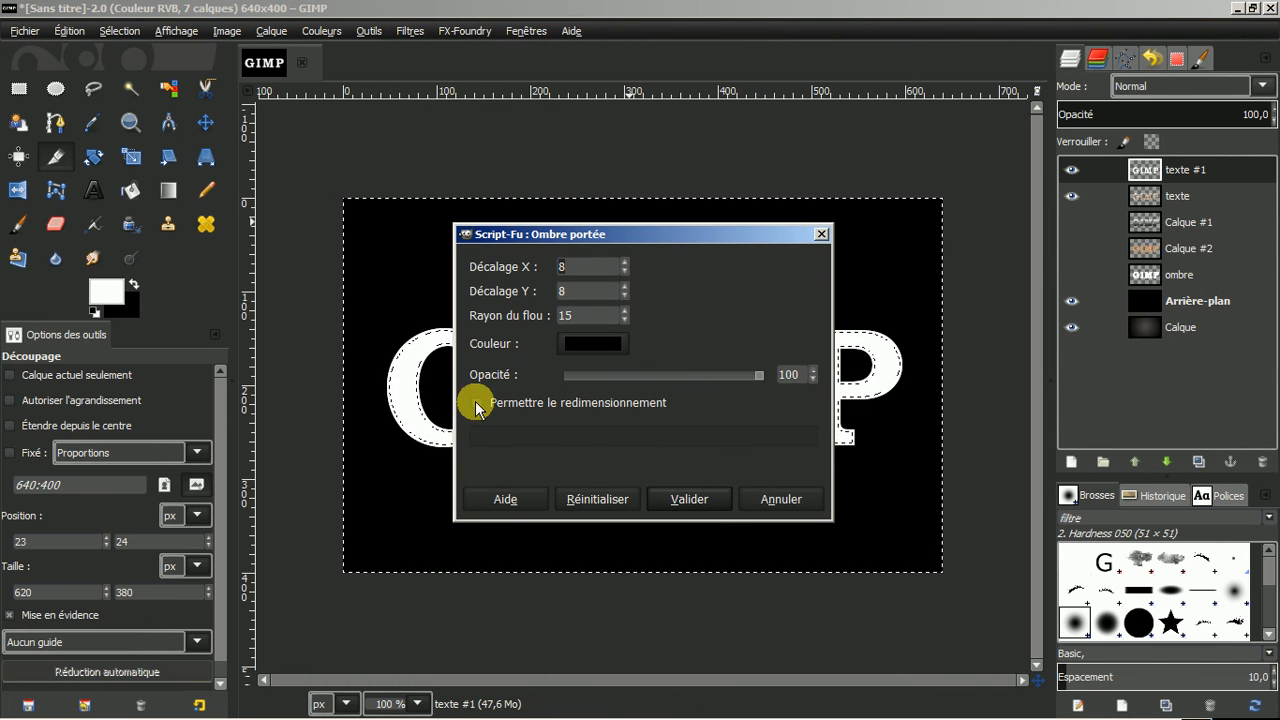
click(689, 497)
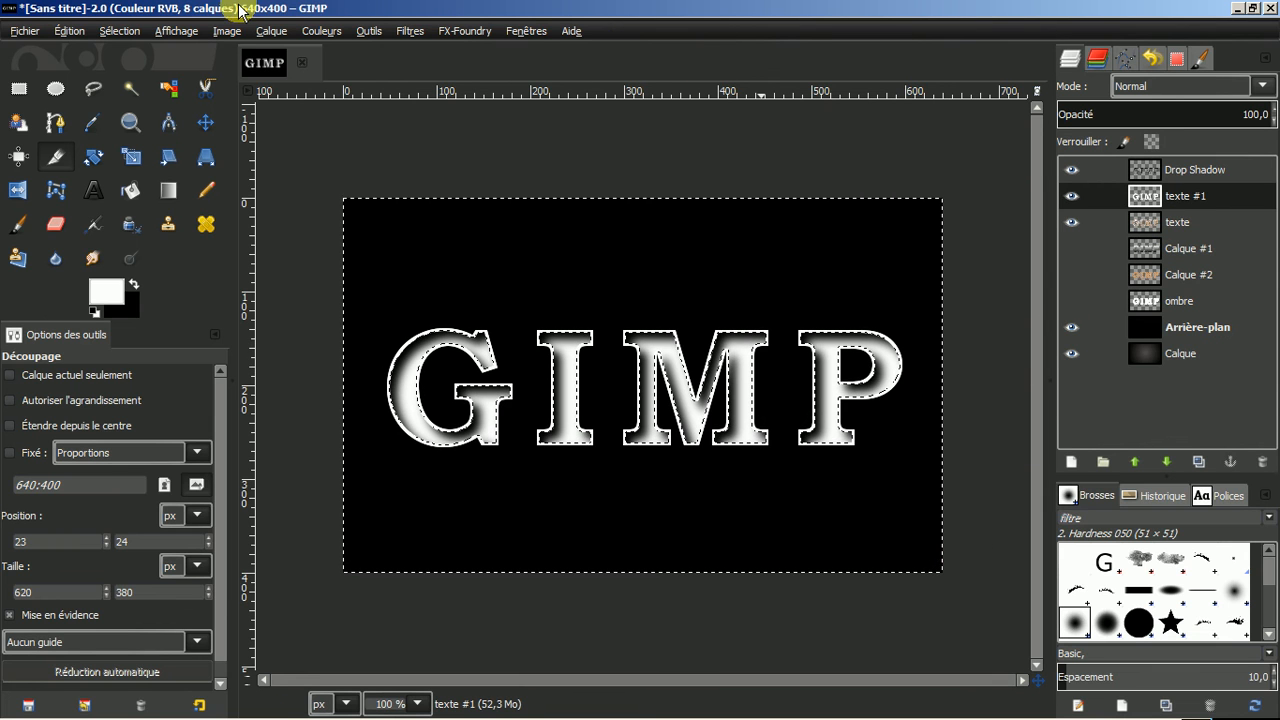
click(120, 31)
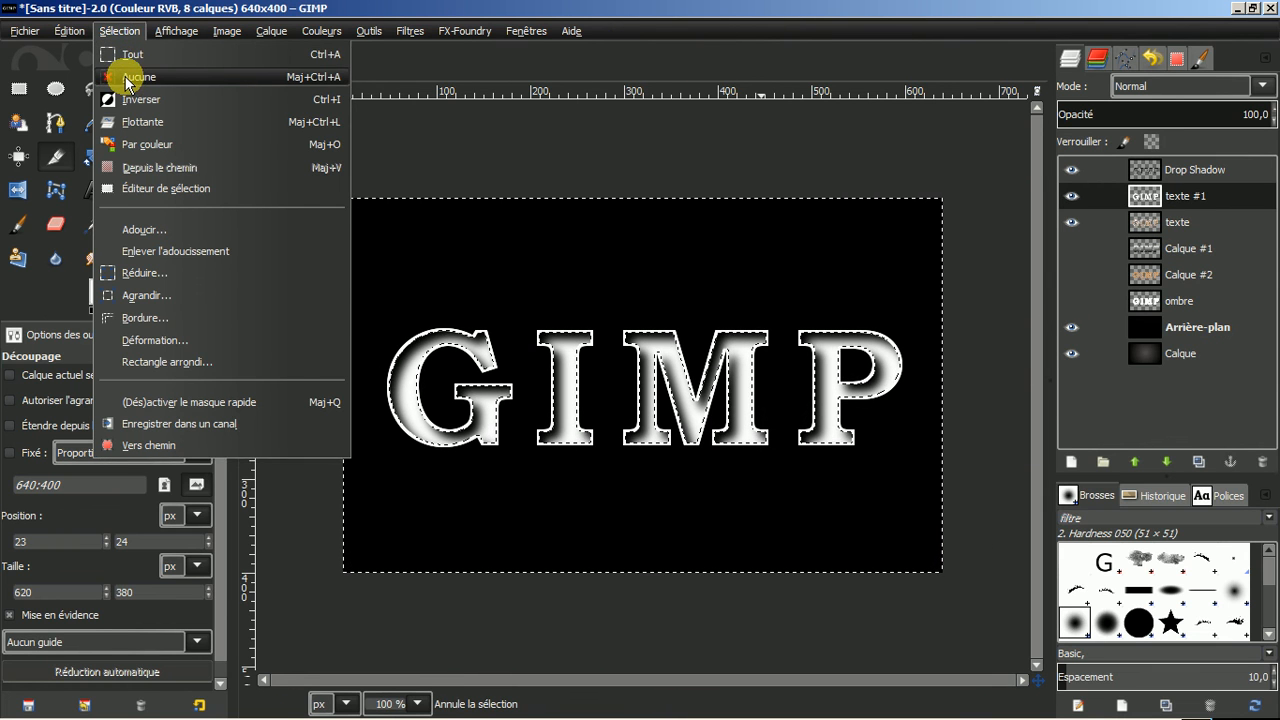
click(125, 79)
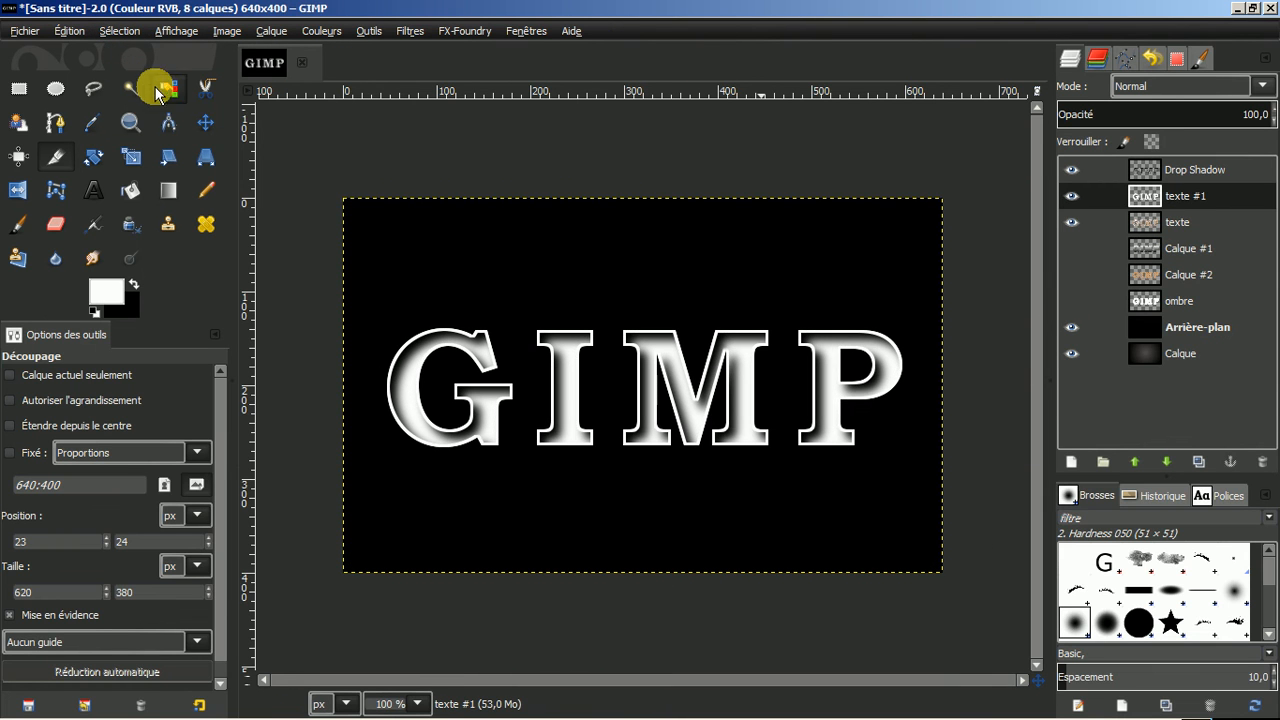
Show the Calque #1, Calque #2 and ombre layers, and hide texte #1 and Arrière-plan.
click(1073, 275)
click(1072, 300)
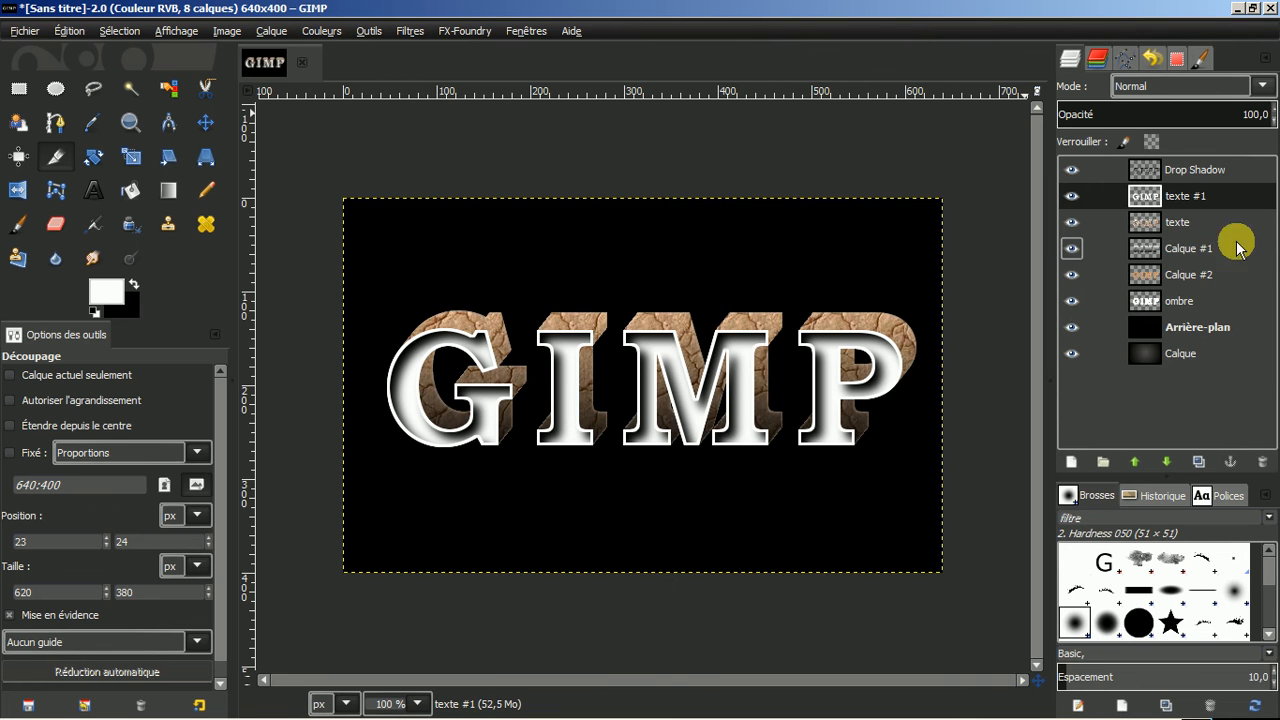
click(1072, 196)
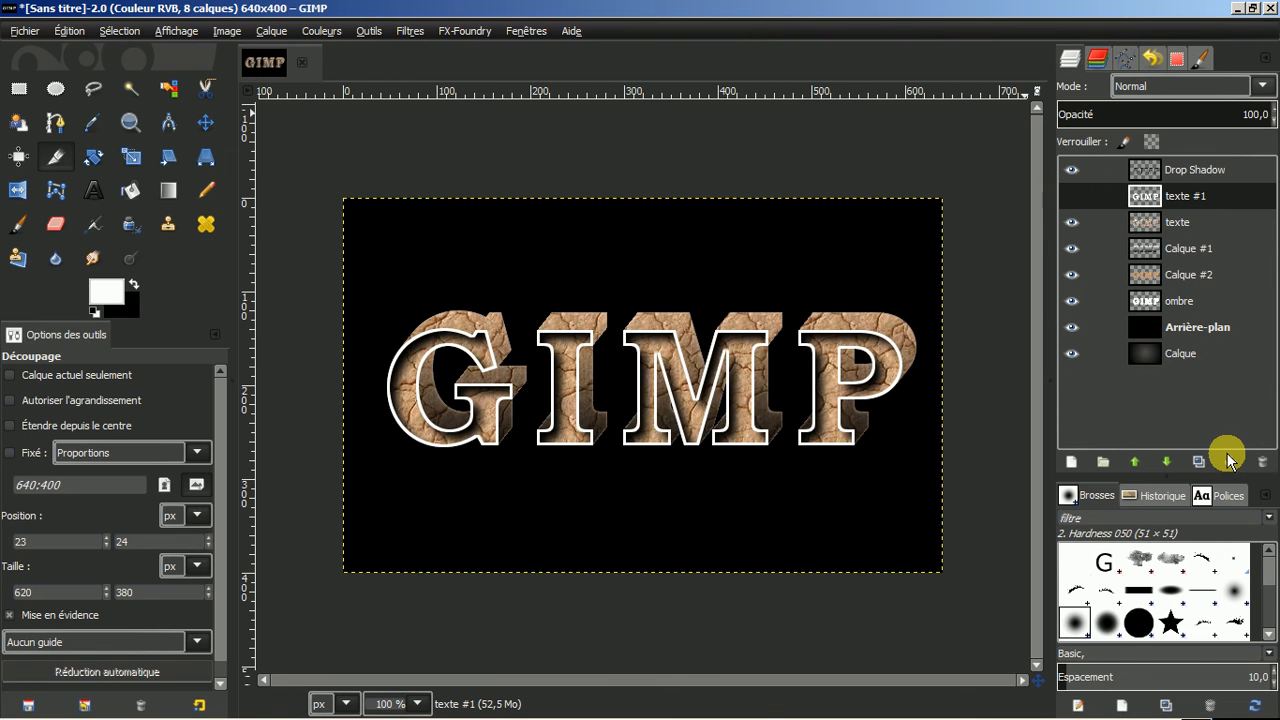
click(1072, 327)
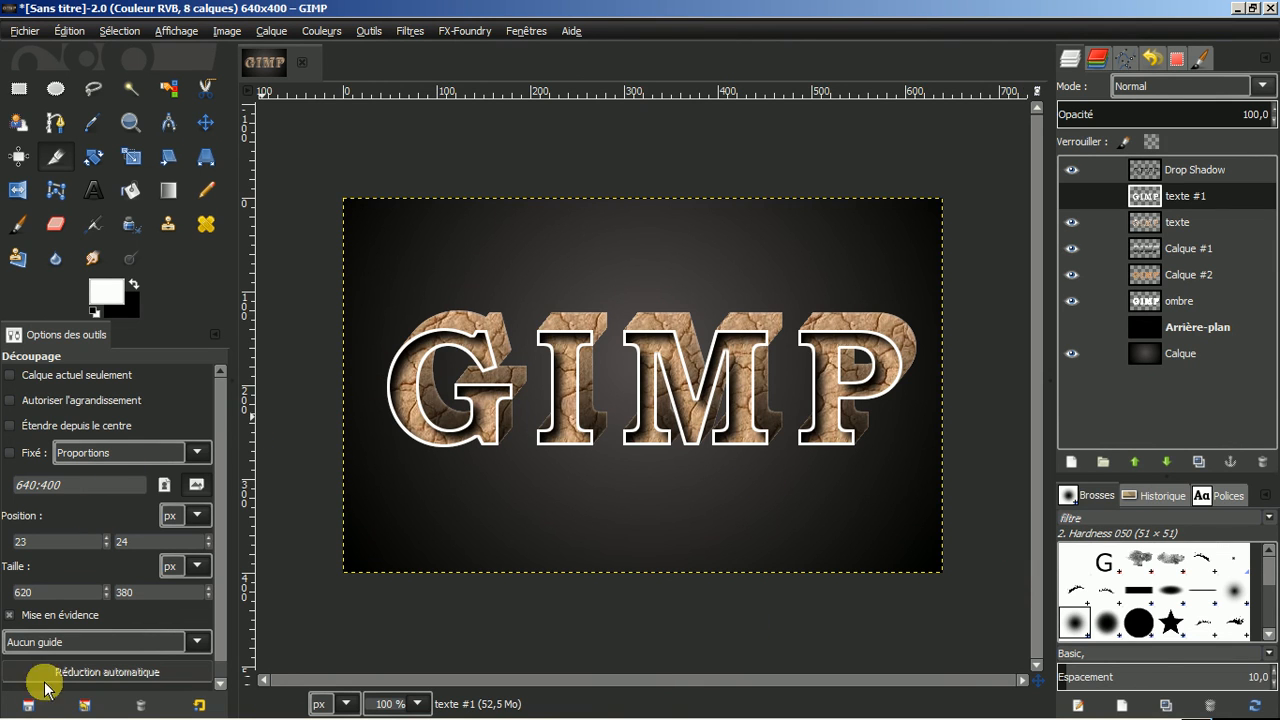
mouse_move(60, 712)
click(180, 700)
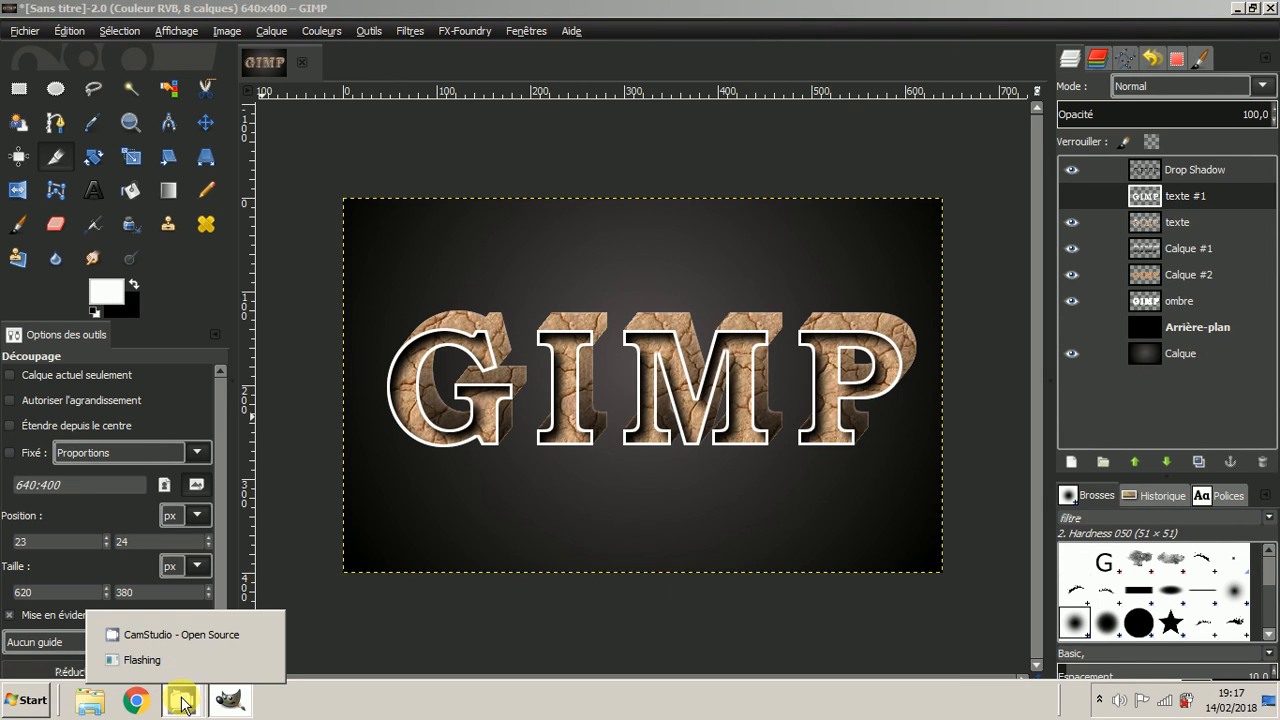